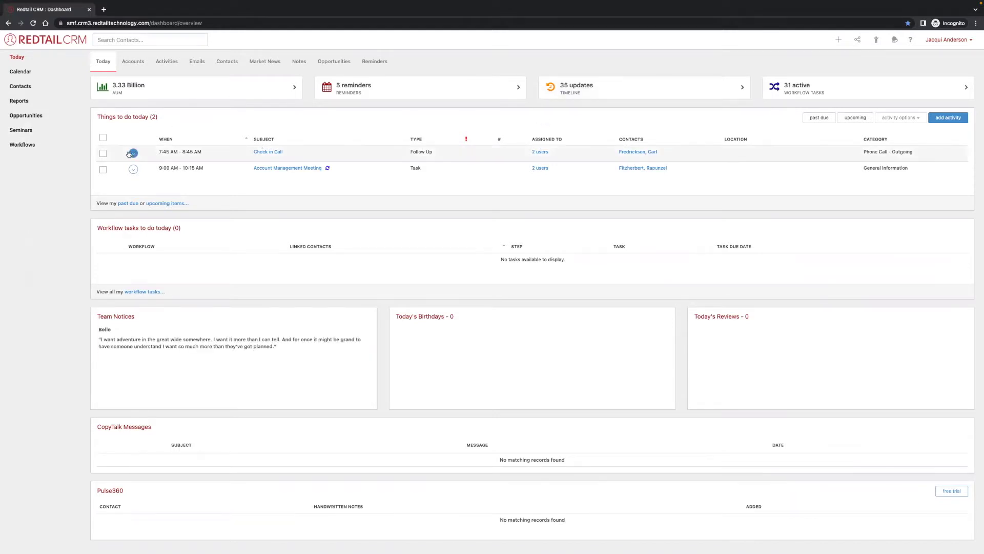
Start a new seminar from the Seminars page using the quick-add menu.
left_click(21, 129)
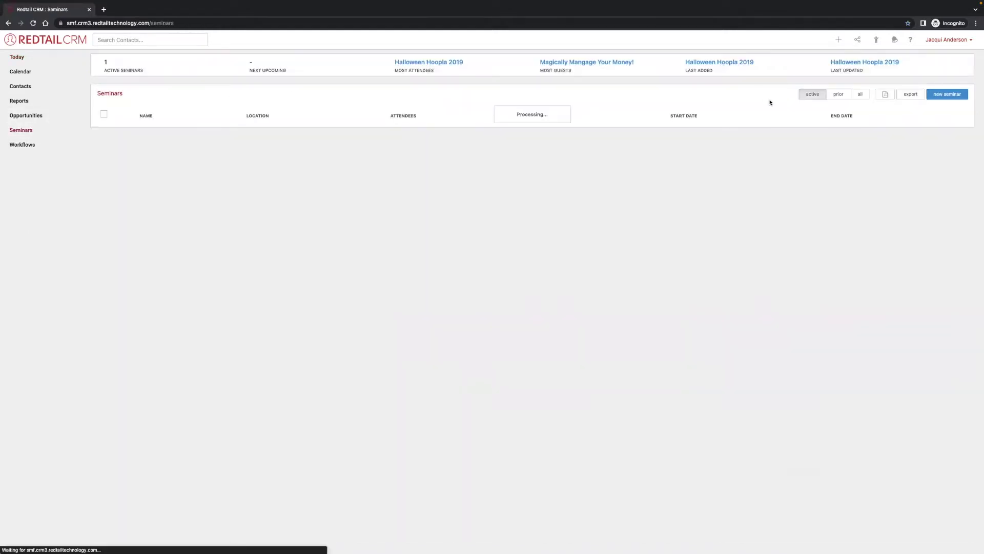
left_click(838, 40)
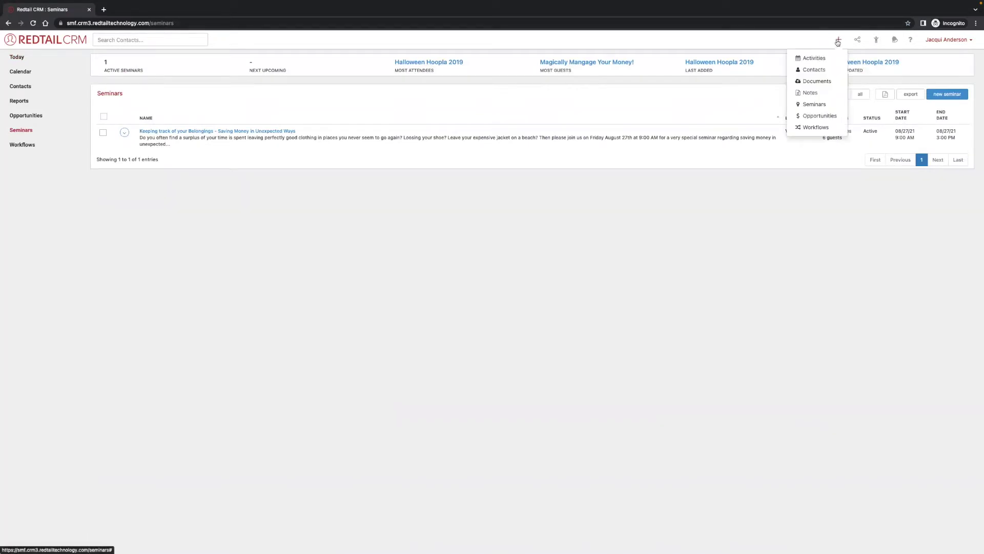
left_click(815, 104)
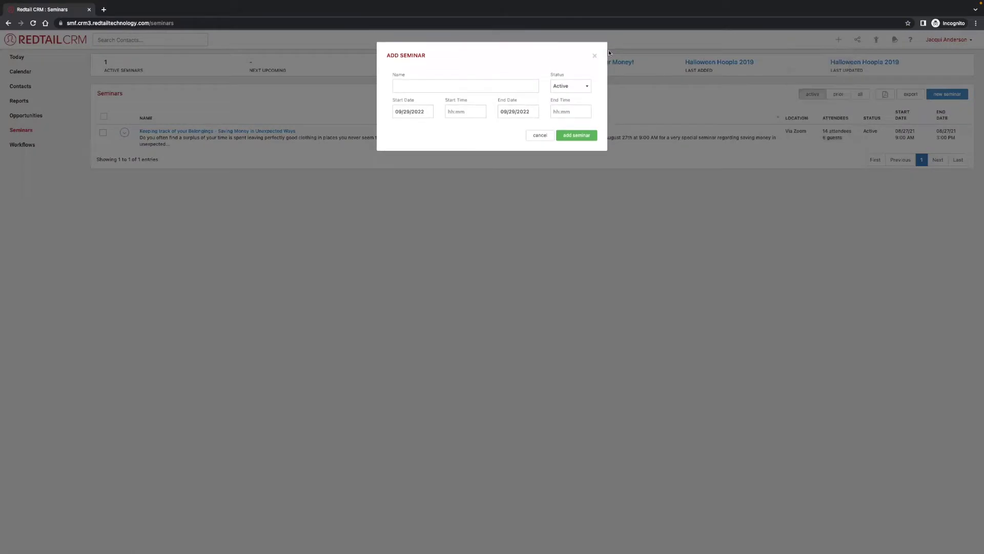
Name the seminar 'Fall hHarvest Festival' and keep its status Active.
left_click(511, 82)
type("Fall hHarvest Festival")
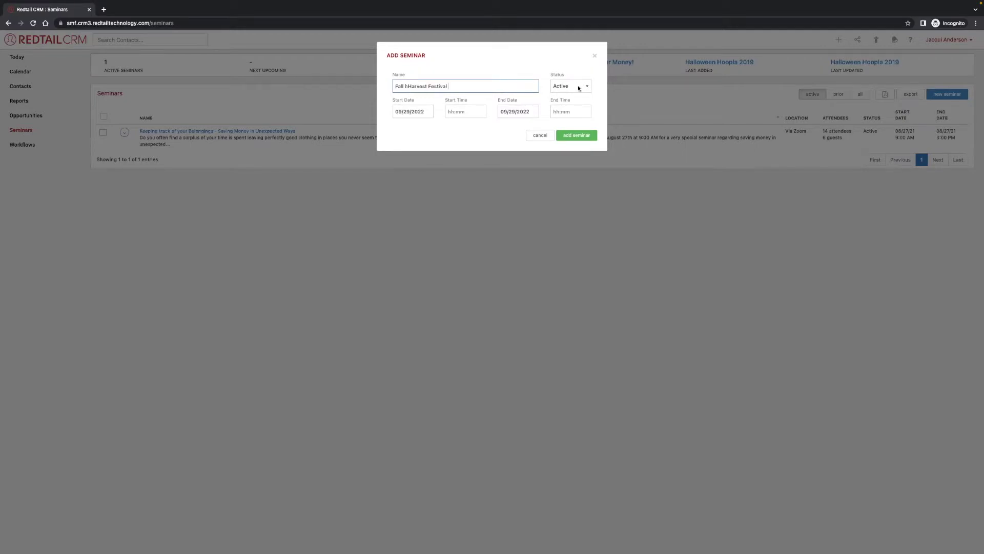
left_click(571, 86)
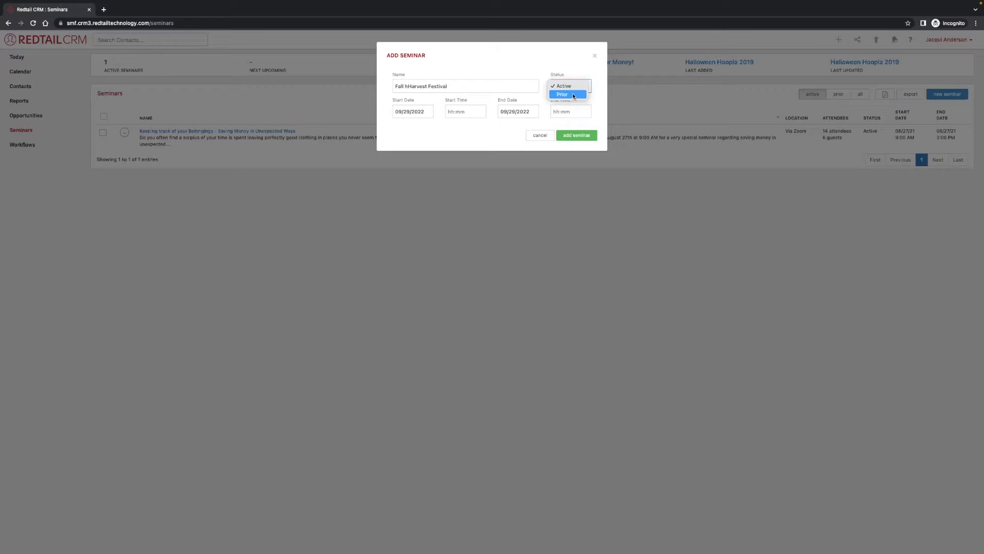
left_click(560, 76)
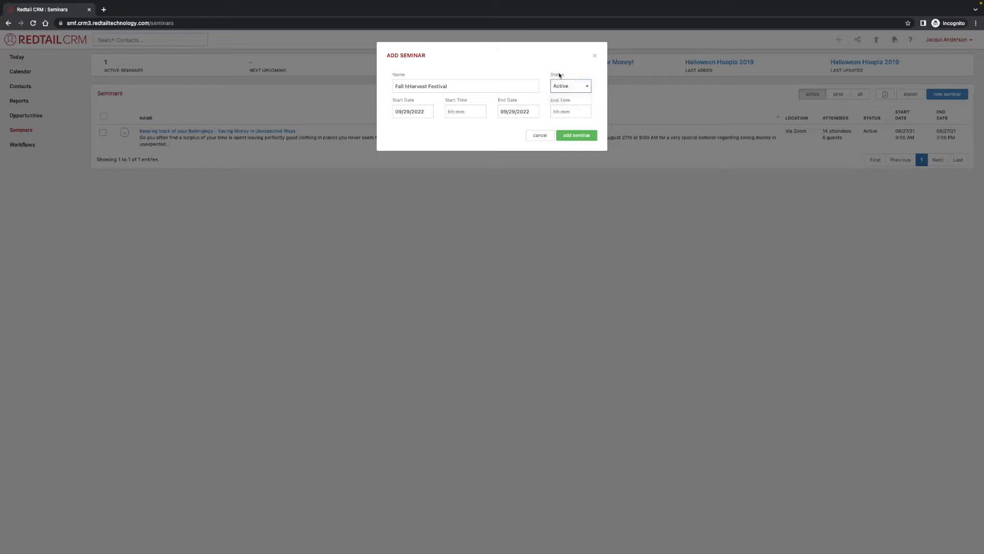
left_click(404, 110)
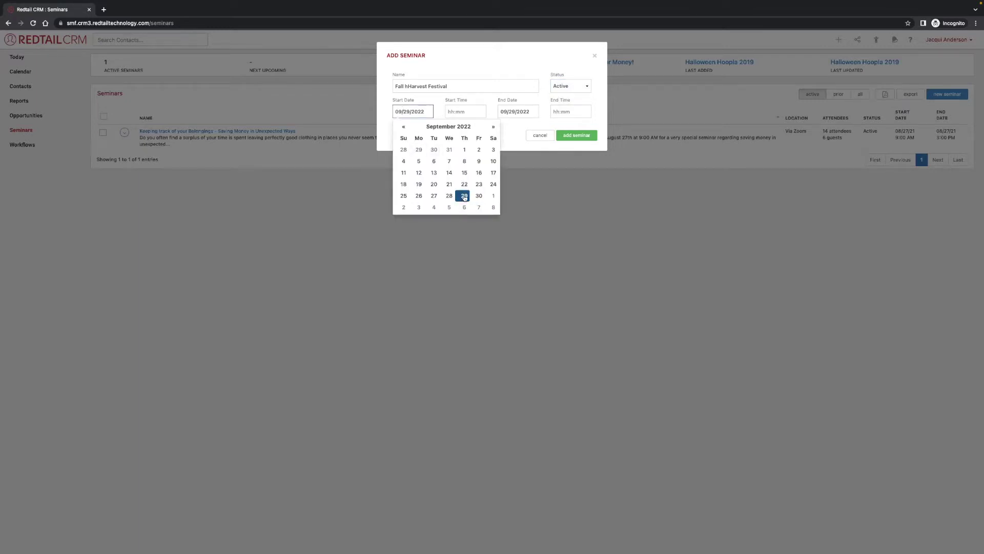
Set the start date to 10/28/2022 and correct the name to 'Fall Harvest Festival'.
left_click(493, 128)
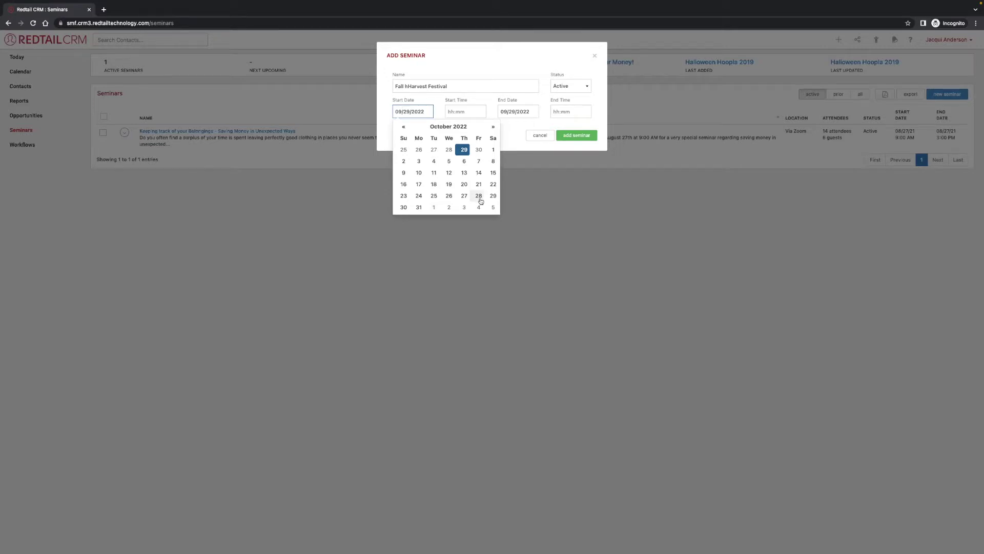
left_click(479, 196)
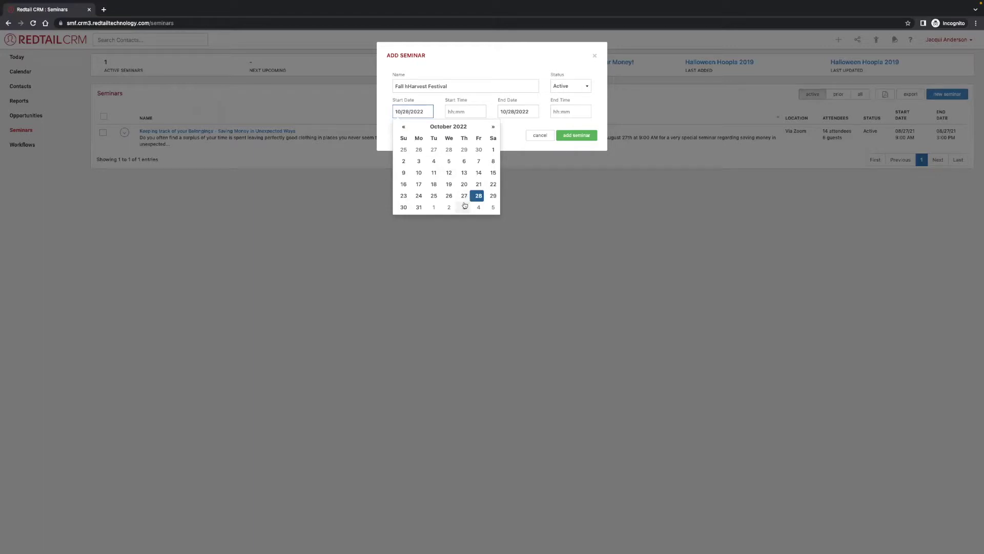
left_click(408, 86)
key("BackSpace")
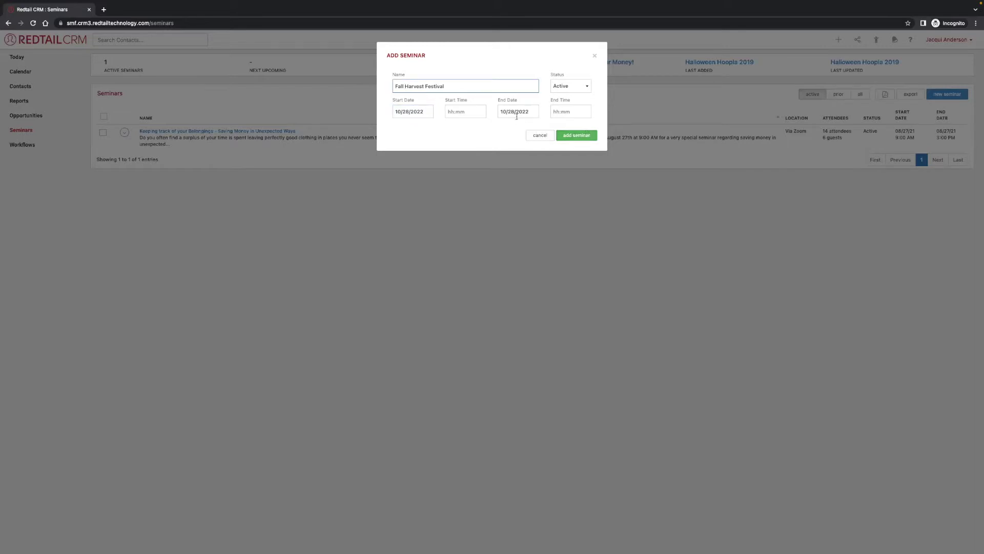
Set the time from 3:00 PM to 11:00 PM and add the seminar.
left_click(456, 111)
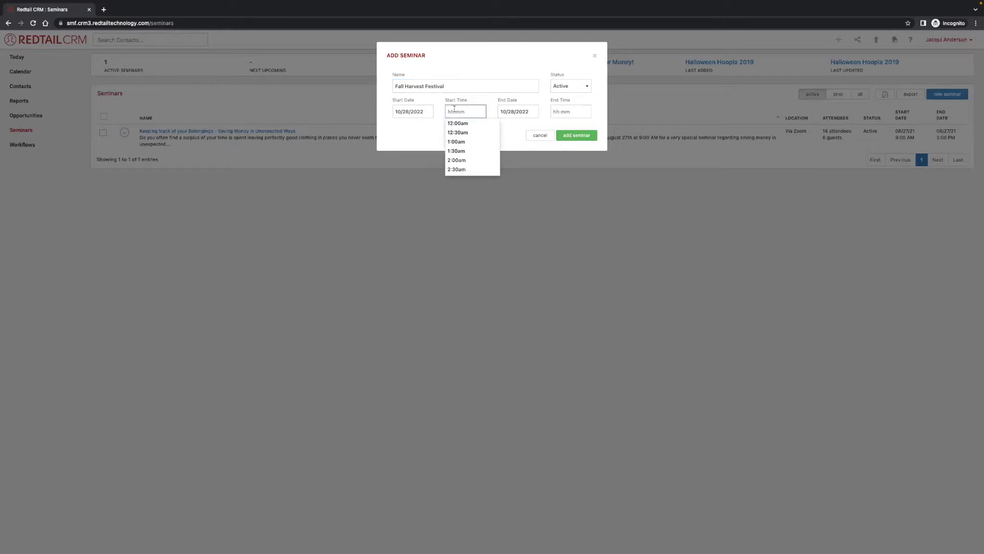
type("3:00")
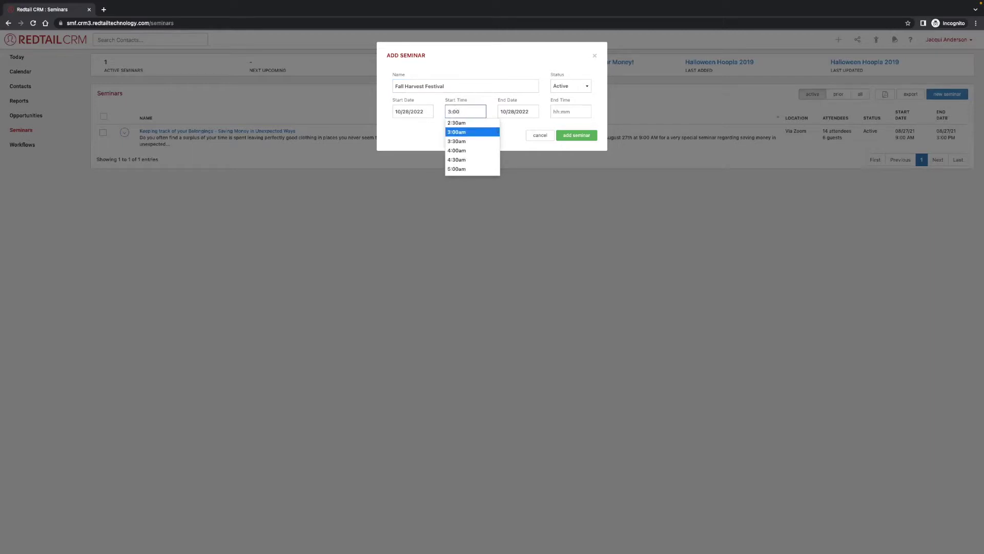
type(" PM")
left_click(564, 110)
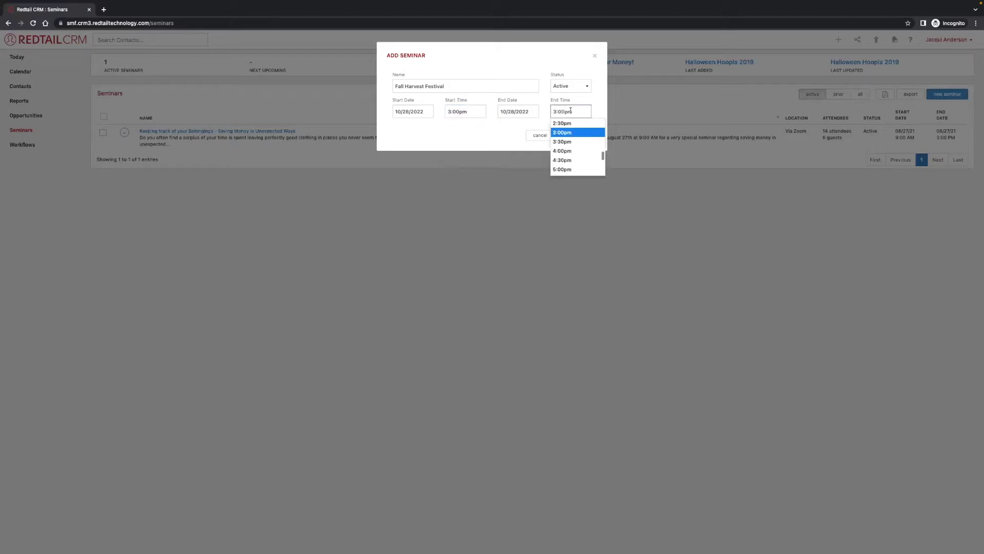
key("ctrl+a")
key("BackSpace")
type("11:000 PM")
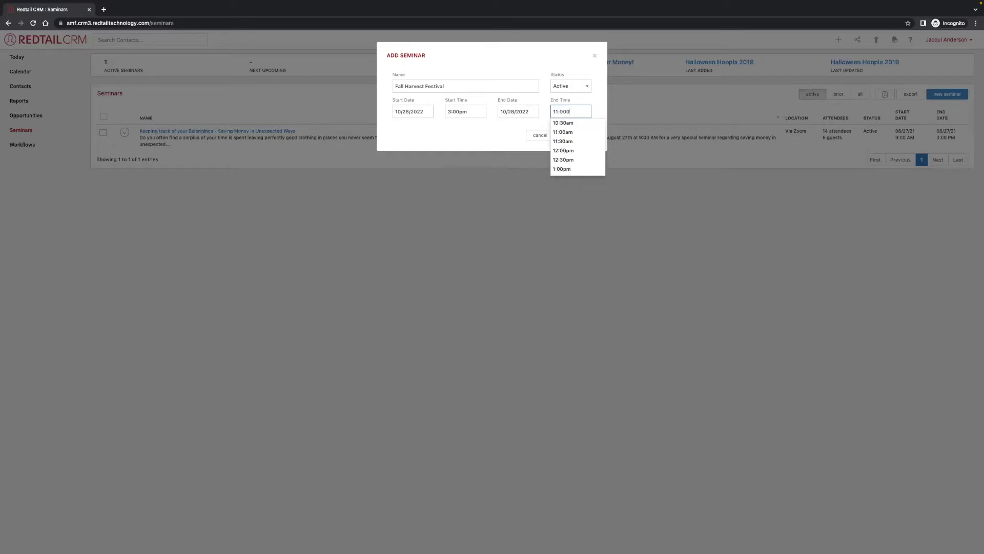
left_click(563, 112)
key("BackSpace")
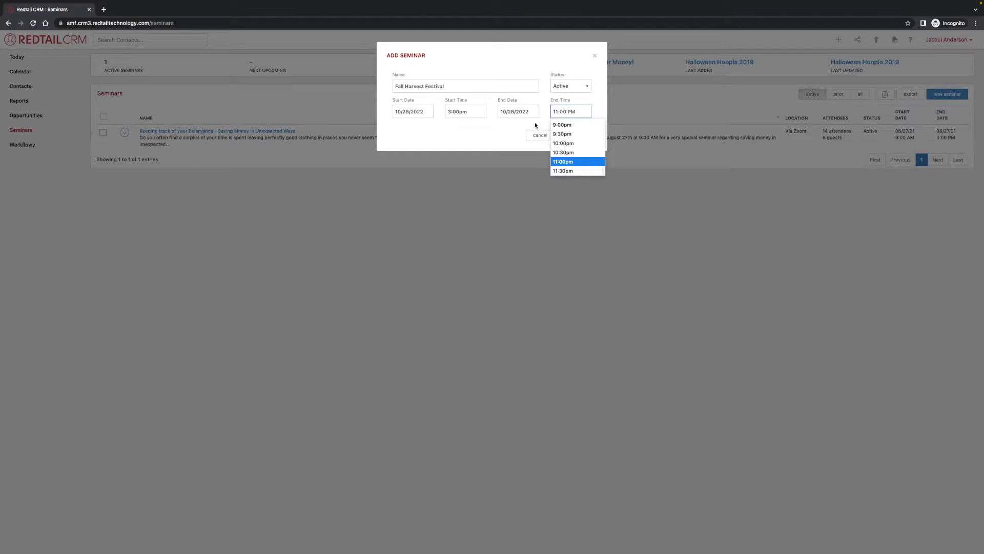
left_click(535, 126)
left_click(577, 135)
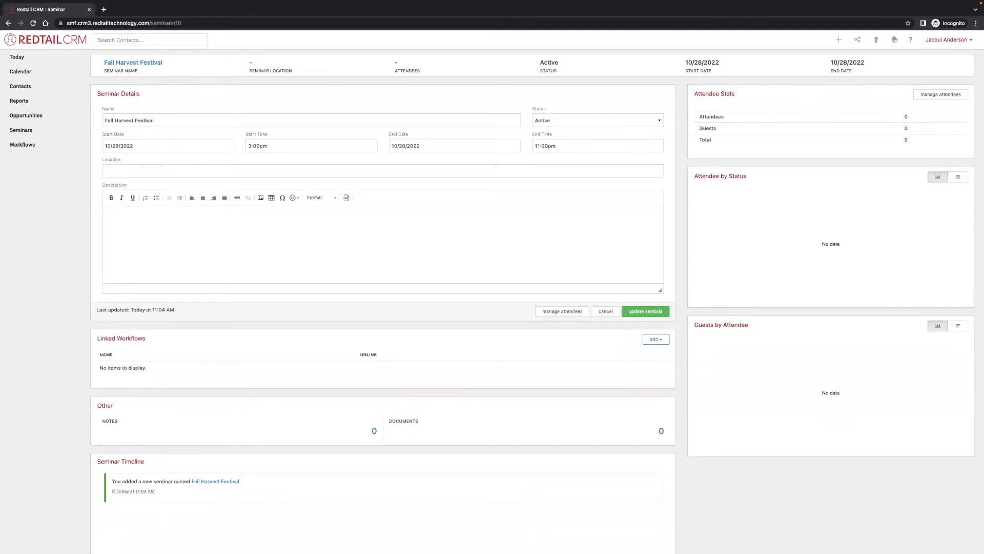
Enter 'Redtail Office' as the location and paste the Halloween invitation as the description.
left_click(275, 174)
type("Redtail Office")
left_click(174, 216)
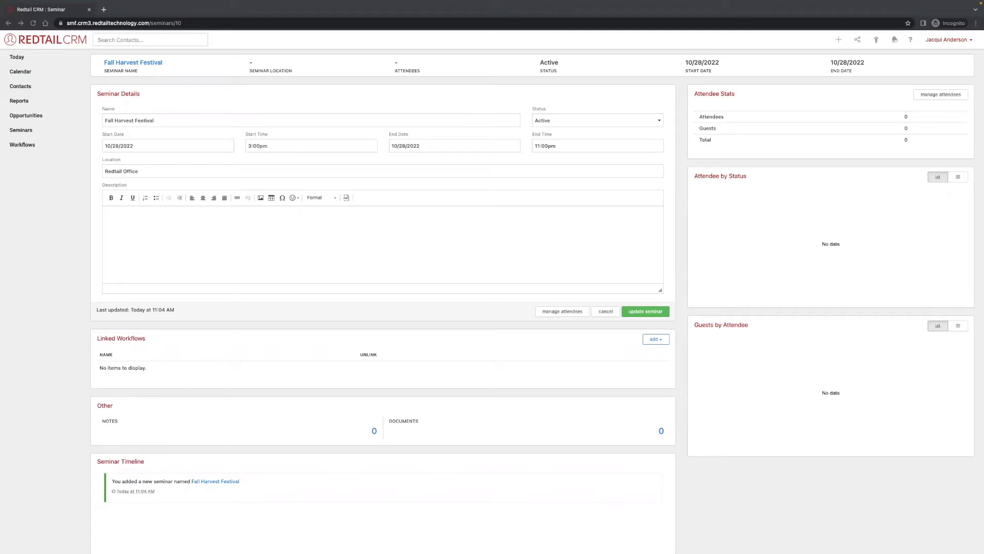
left_click(243, 254)
type("It's Halloween time, we're having a bash! Wear your best costume, to our monster mash! Join us for a spooky good time! Come to the office with your kiddos dressed in their Halloween costumes! Candy and prizes will be provided! Come between the hours of 3pm-5pm and RSVP by calling or emailing the office. Friends and family are welcome! (Masks are encouraged for the event)")
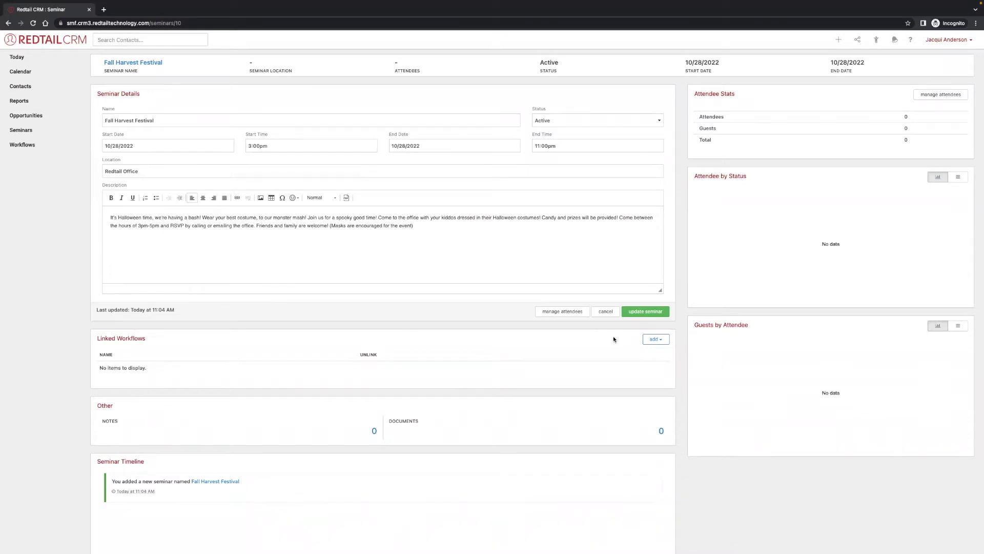
scroll(622, 338, "down", 1)
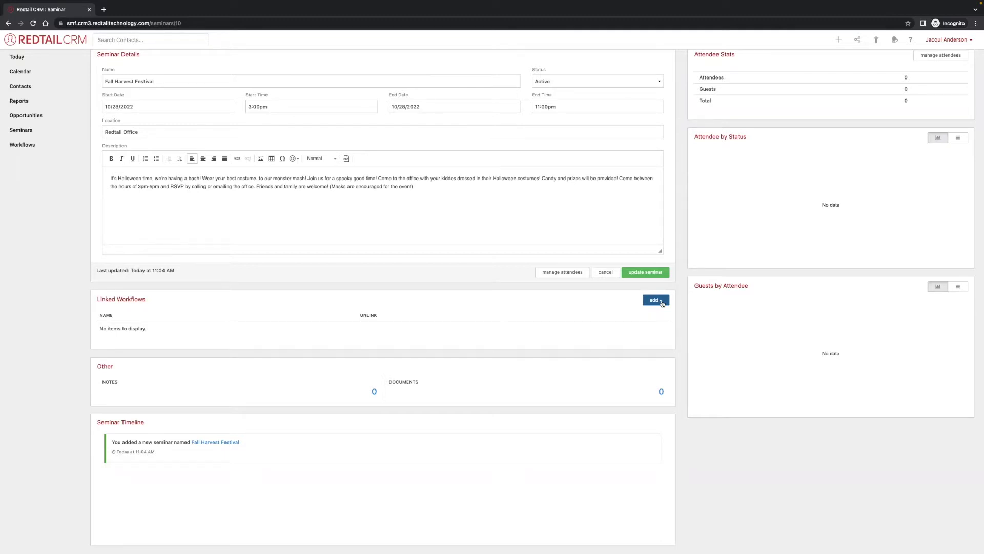
Create a linked workflow from the Client Event Workflow template with target date 10/28/2022.
left_click(661, 302)
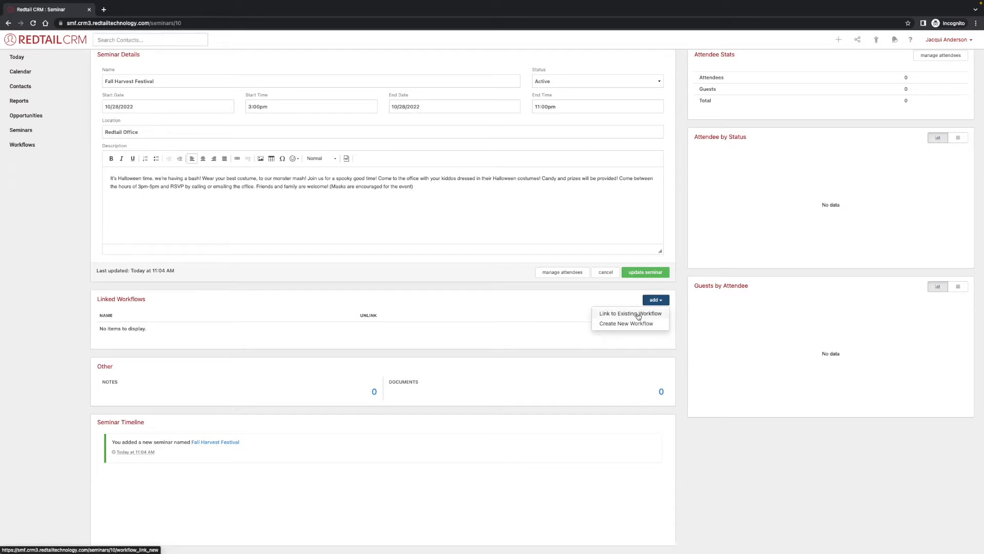
left_click(633, 322)
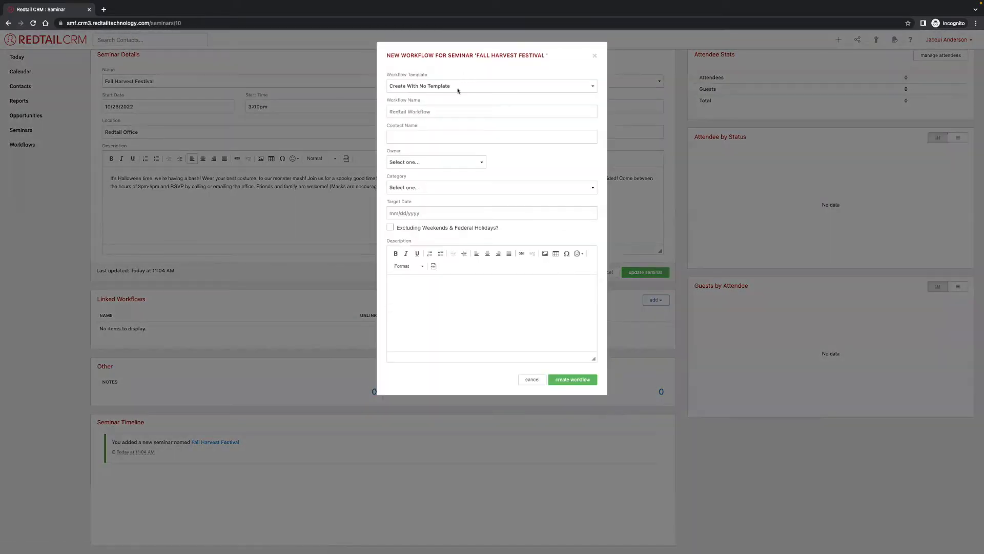
left_click(458, 87)
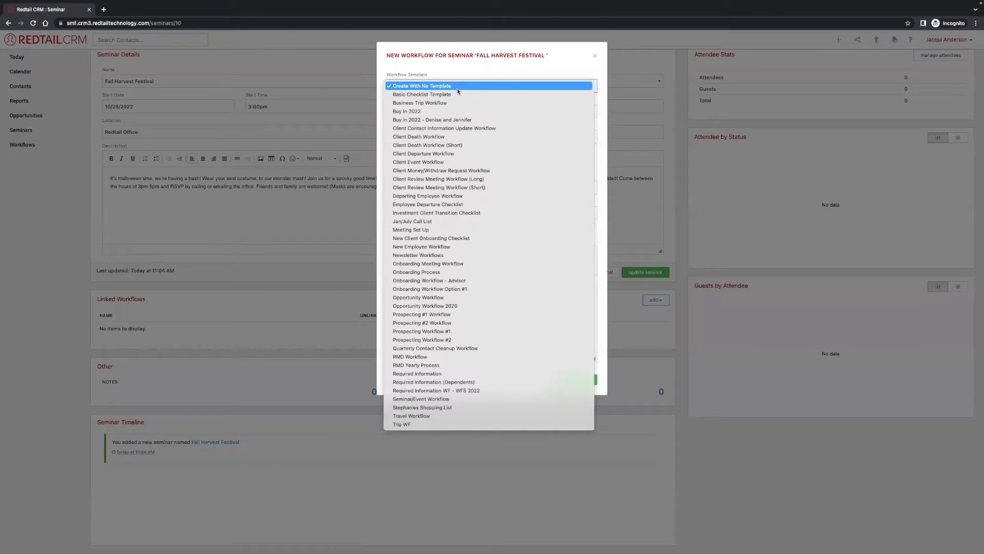
left_click(461, 162)
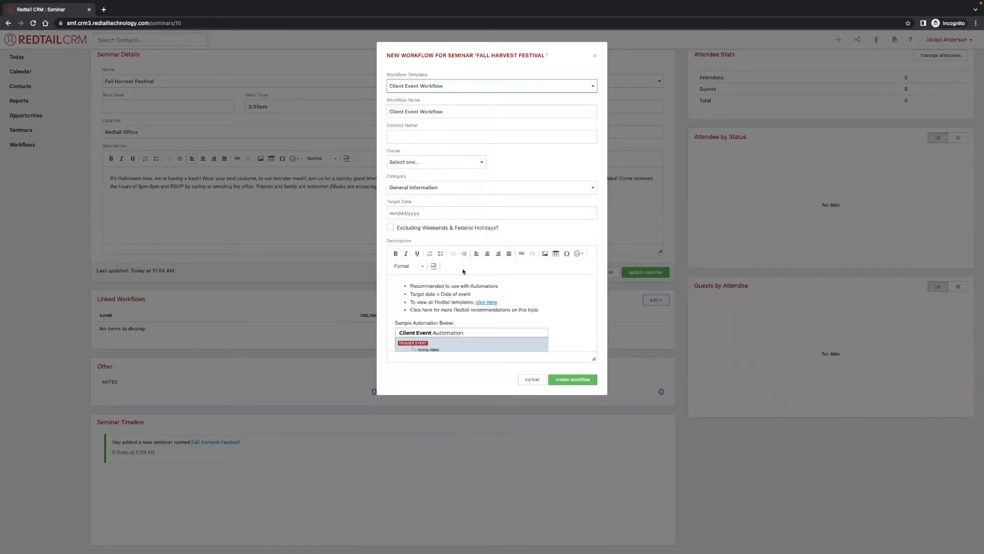
scroll(506, 314, "down", 3)
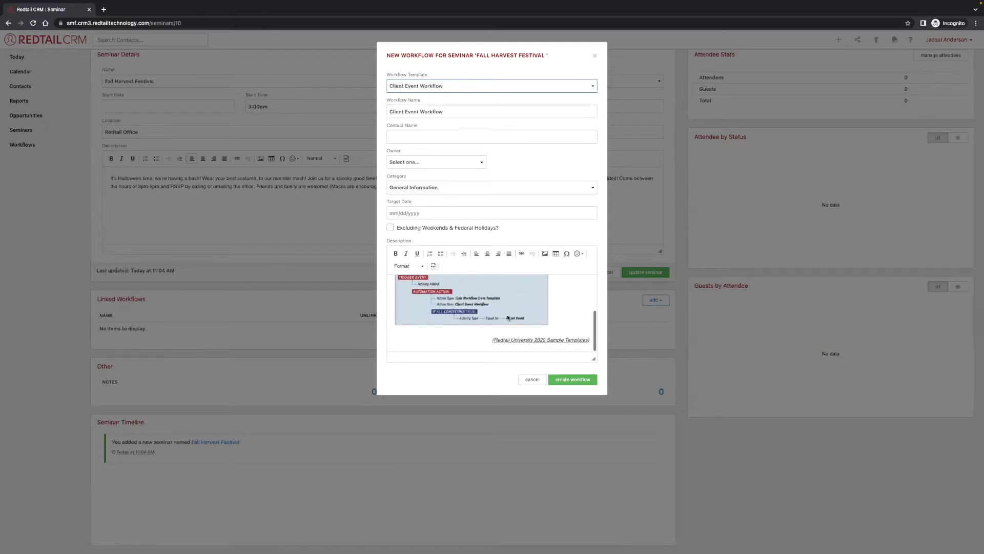
left_click(399, 211)
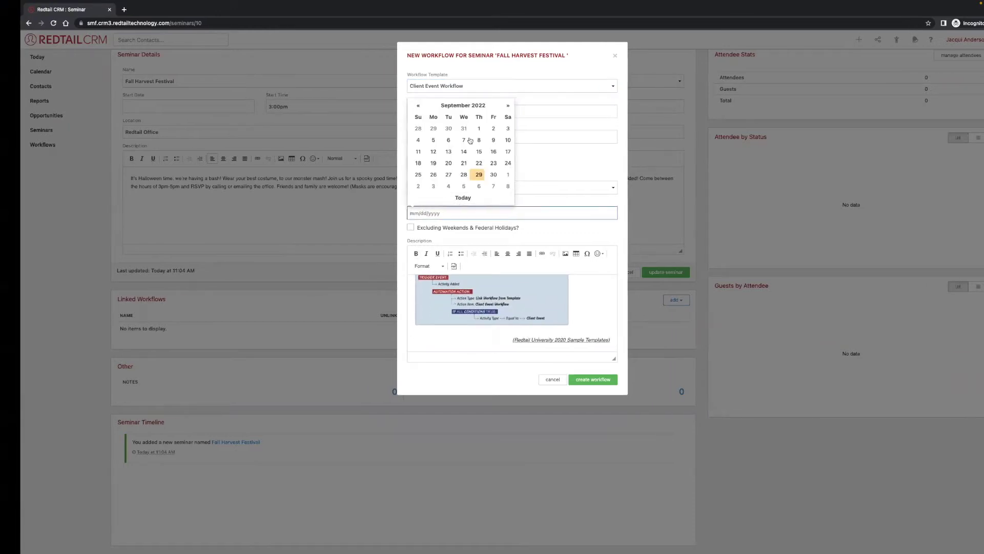
left_click(499, 105)
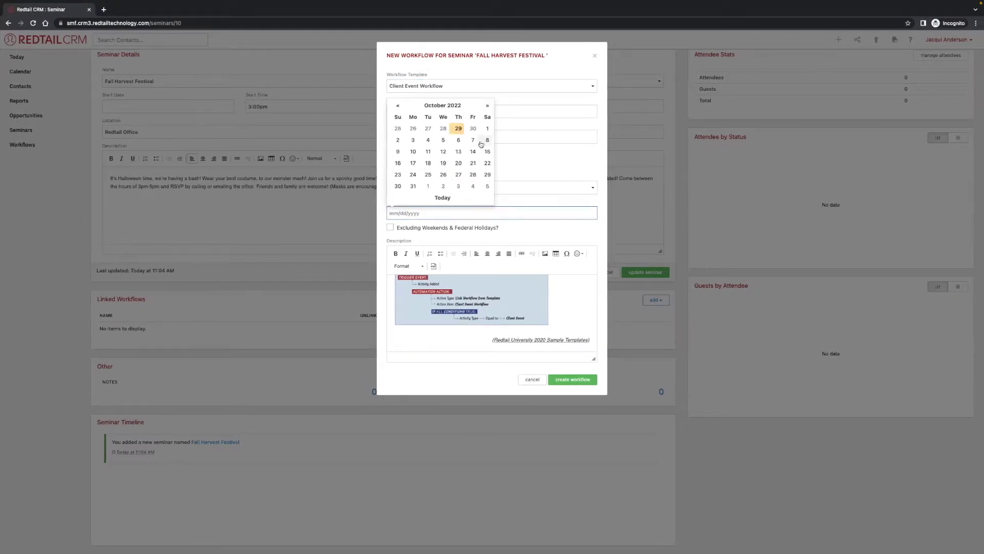
left_click(473, 175)
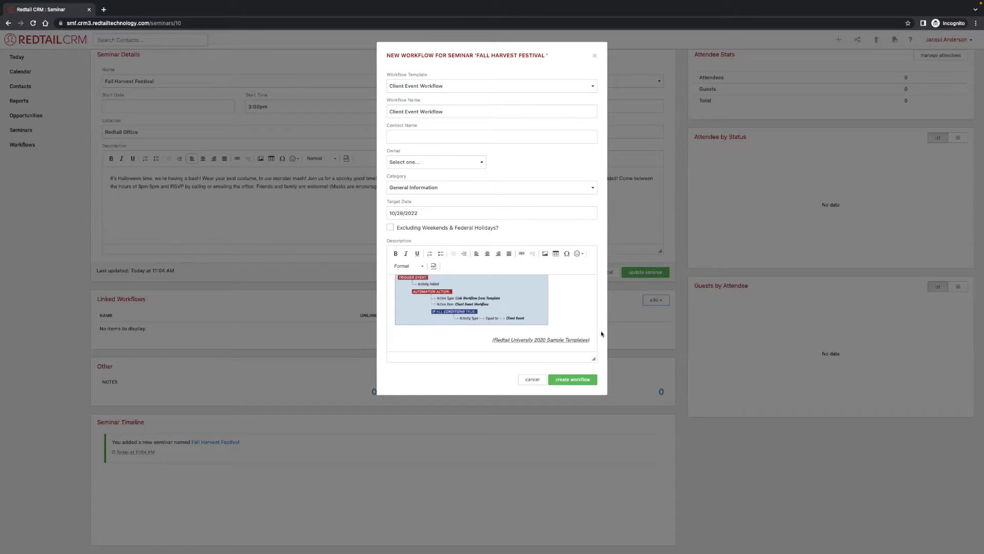
left_click(574, 379)
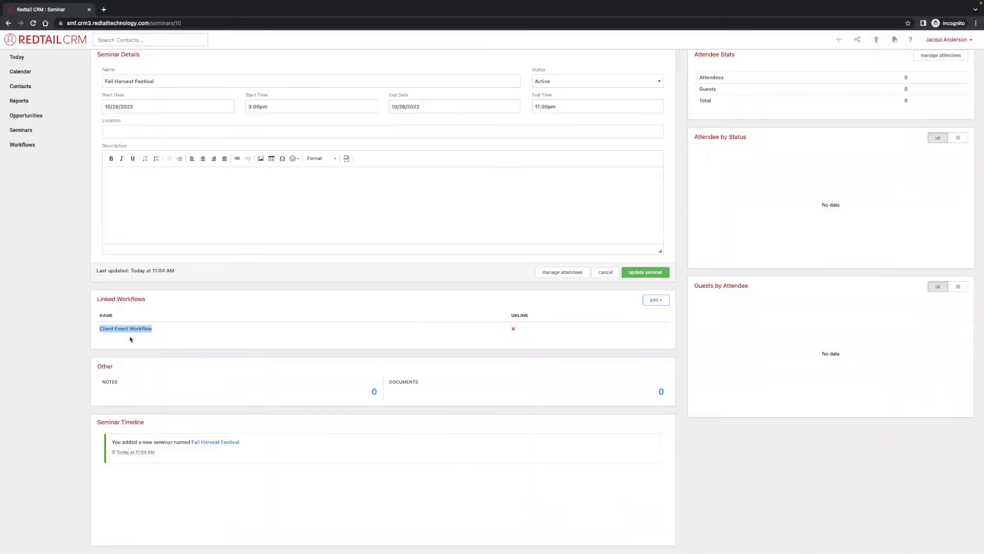
right_click(128, 328)
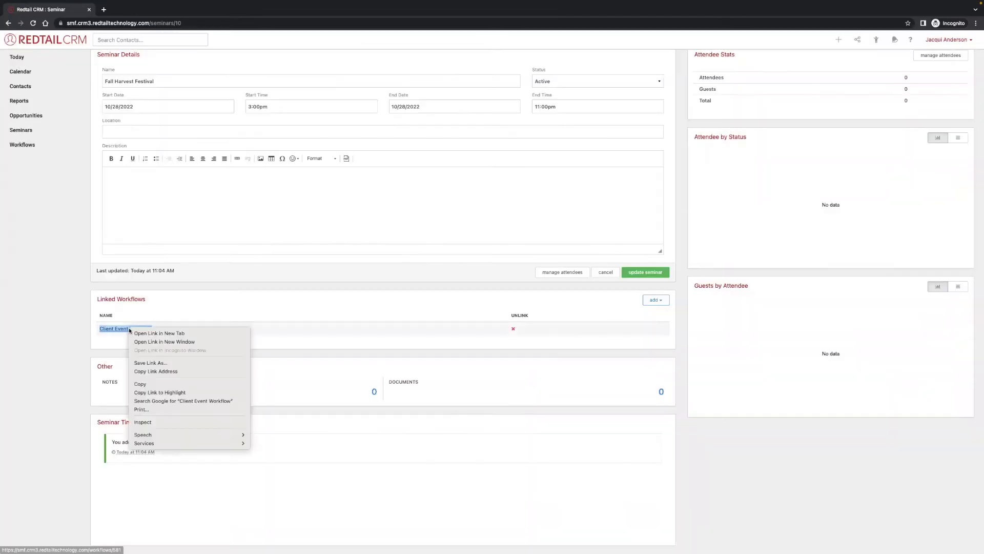
left_click(157, 328)
left_click(134, 9)
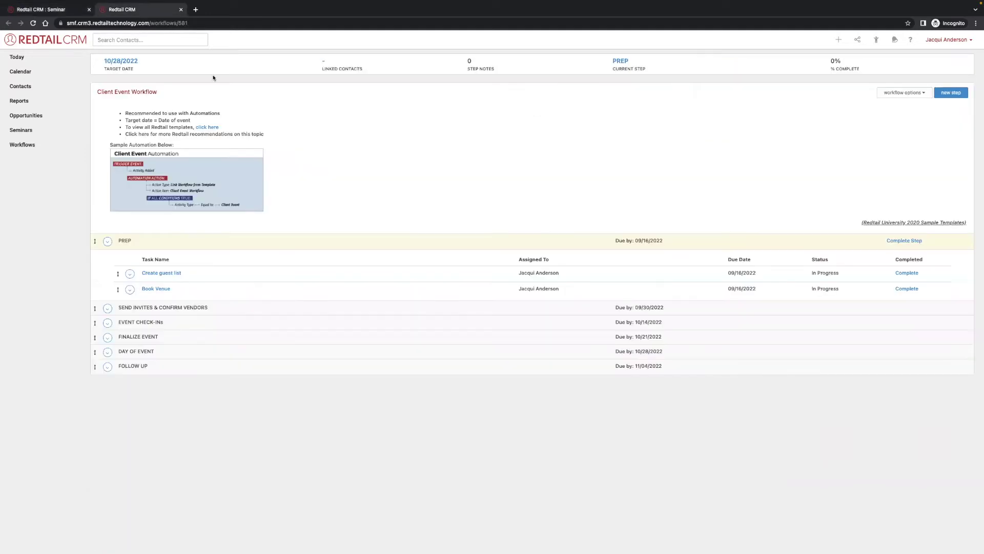
left_click(316, 308)
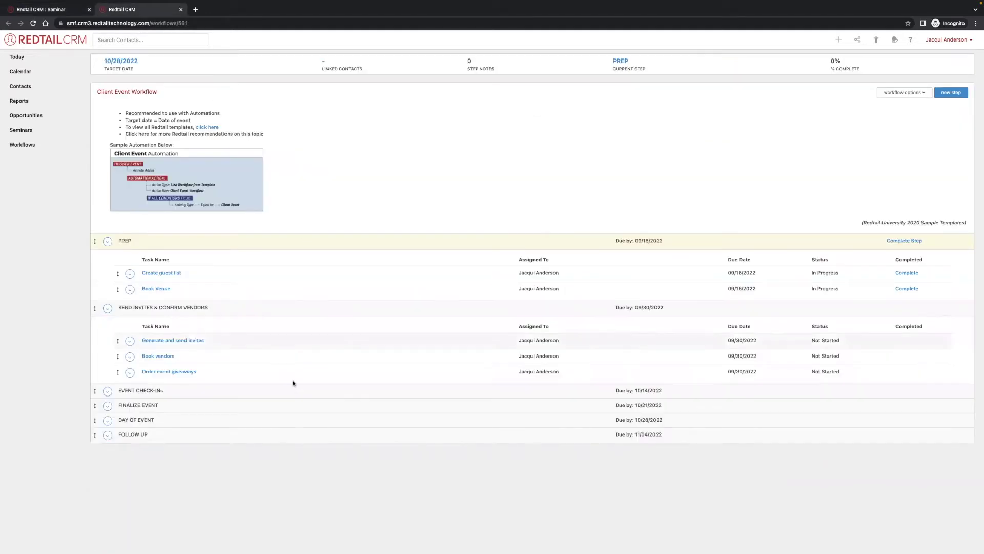
left_click(217, 393)
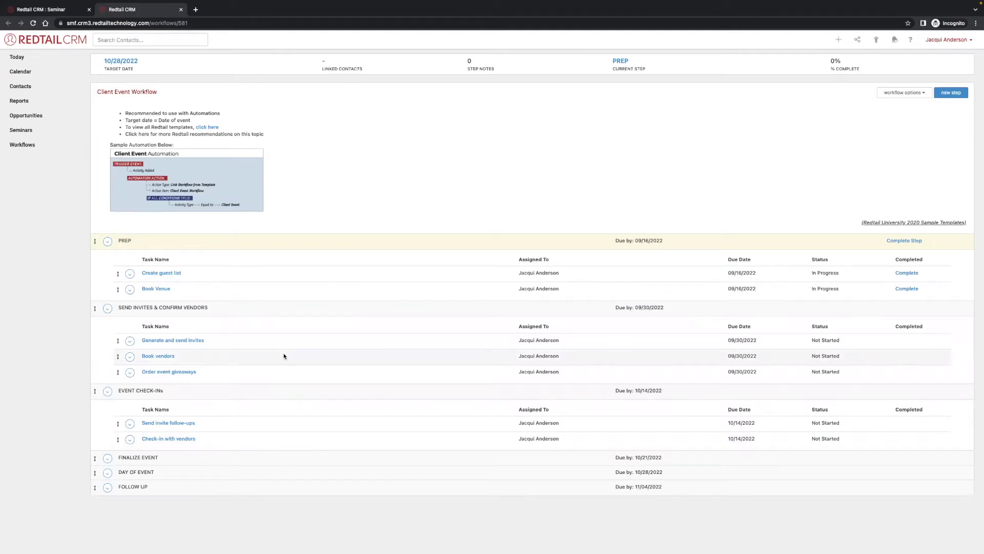
left_click_drag(655, 241, 634, 241)
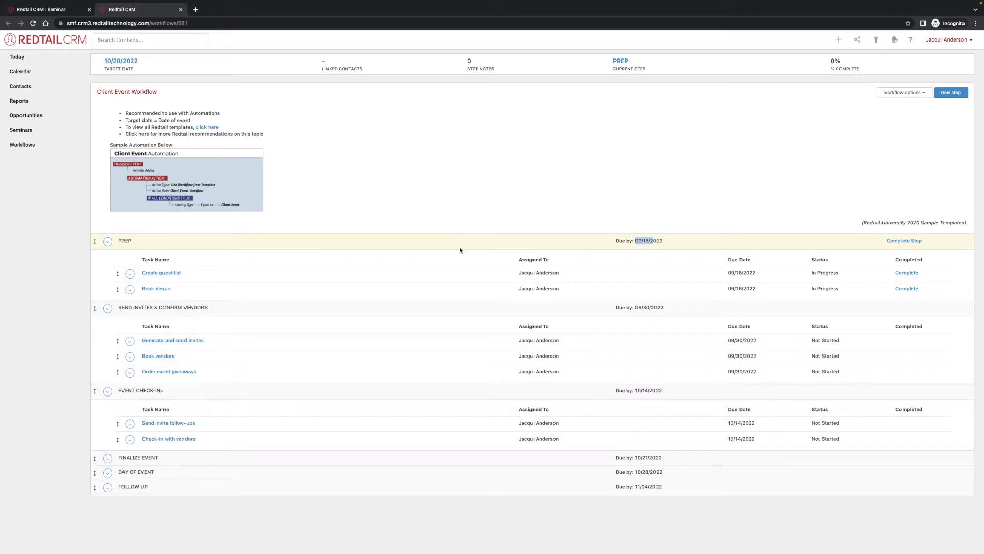
left_click(41, 10)
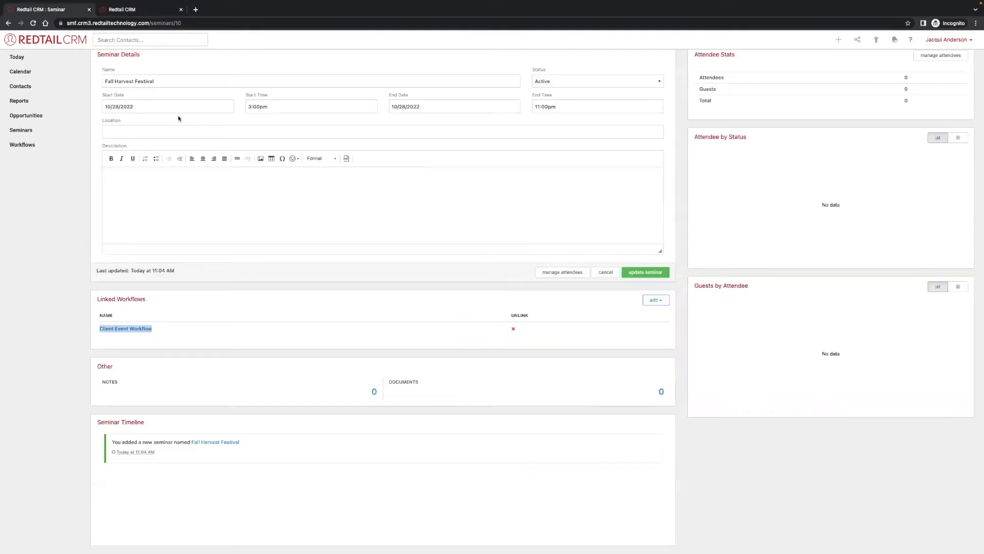
Change the seminar location to 'Redtail office' and update the seminar.
left_click(177, 132)
type("Redtail office")
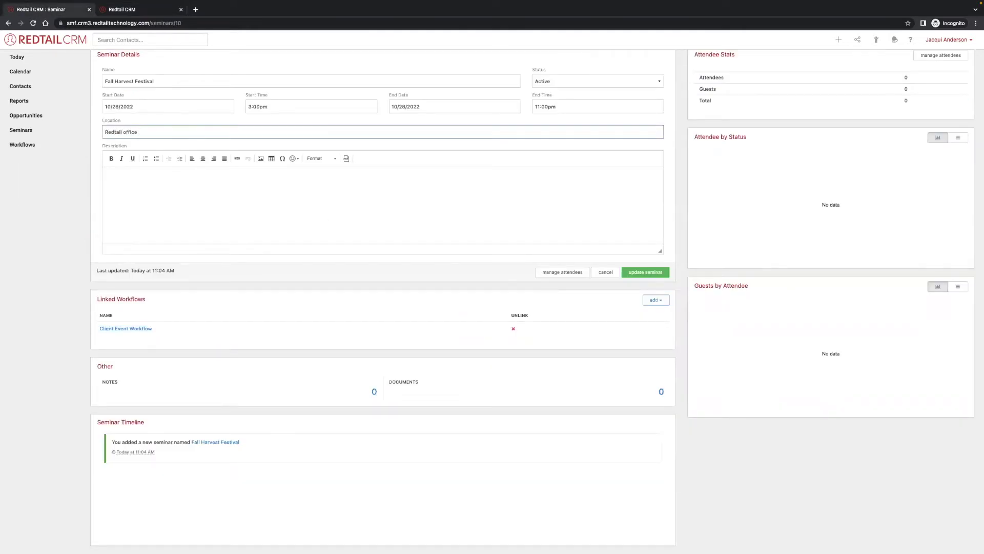
left_click(644, 274)
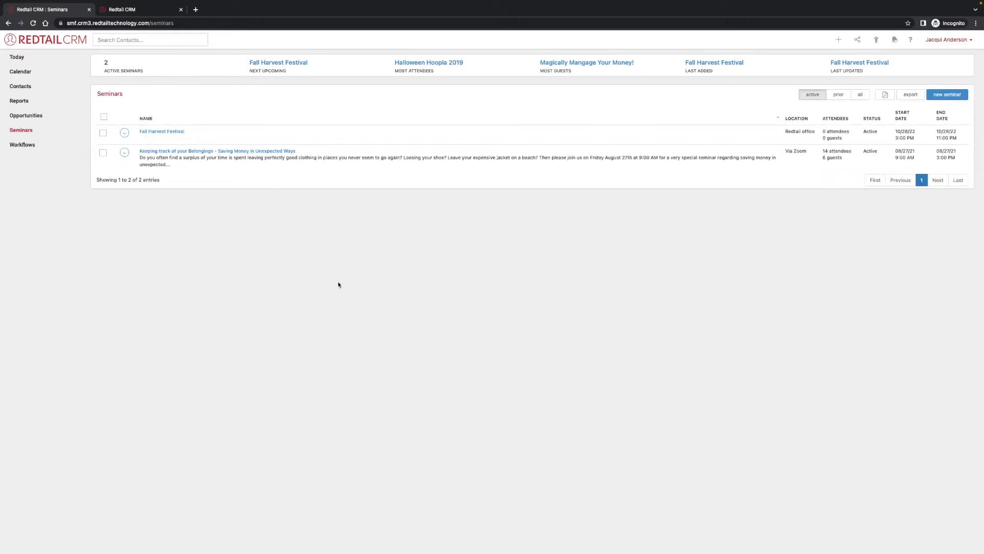
Open Fall Harvest Festival's details and its attendee list.
left_click(124, 133)
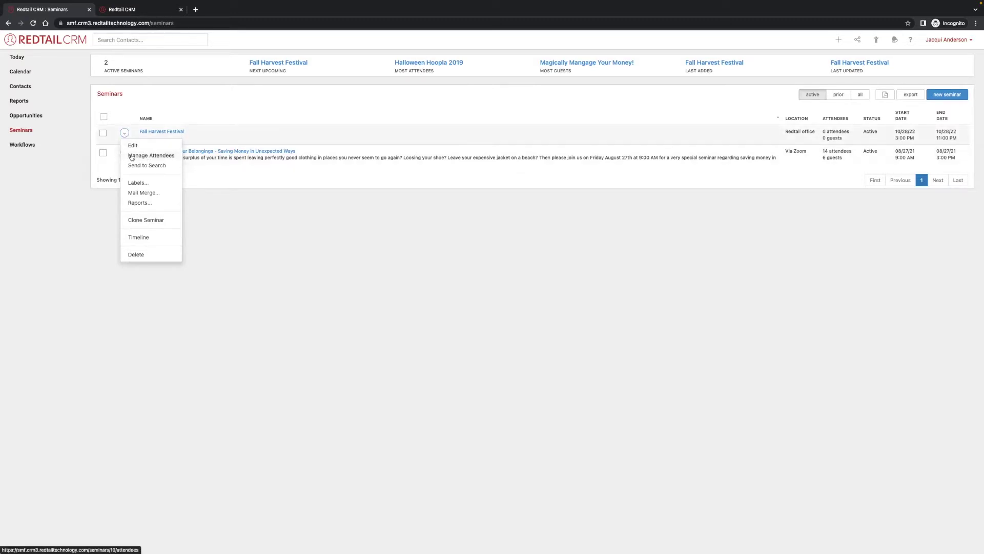
left_click(152, 131)
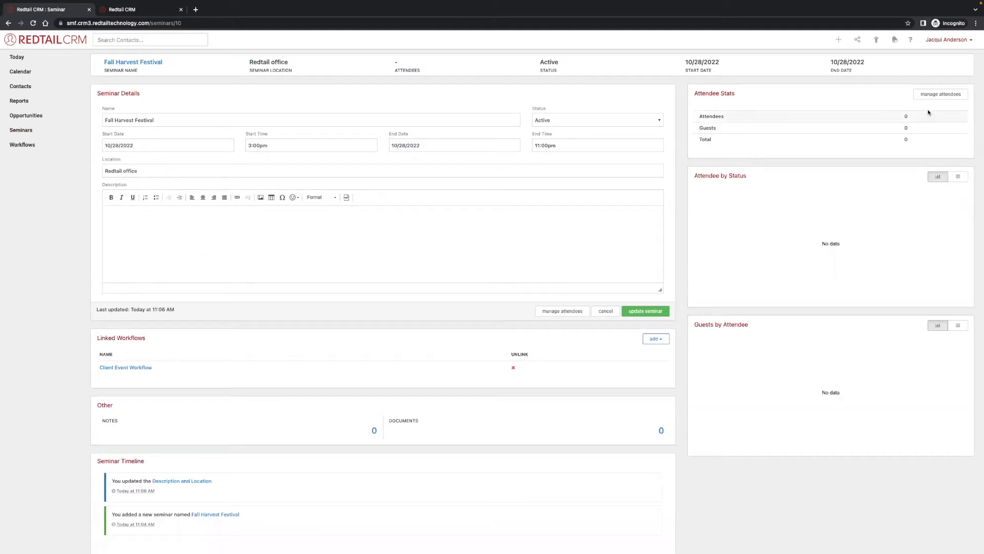
left_click(927, 96)
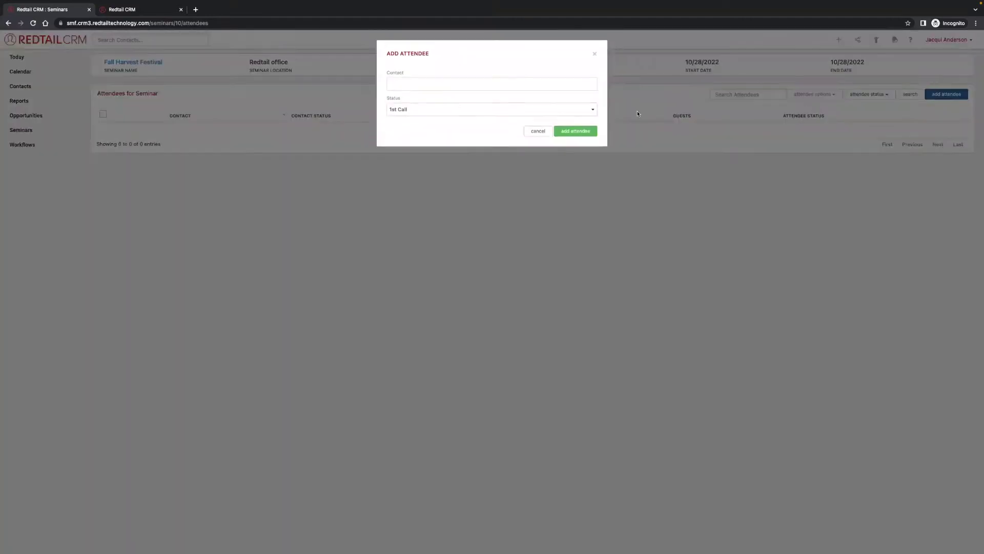
Add the matching existing contact as an attendee with status RSVP: Yes.
left_click(398, 89)
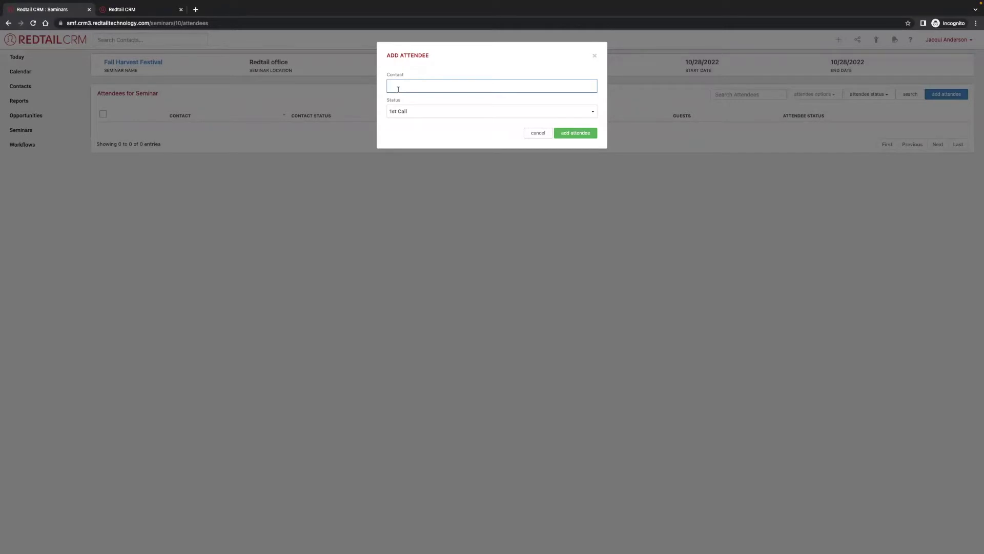
type("Jacq")
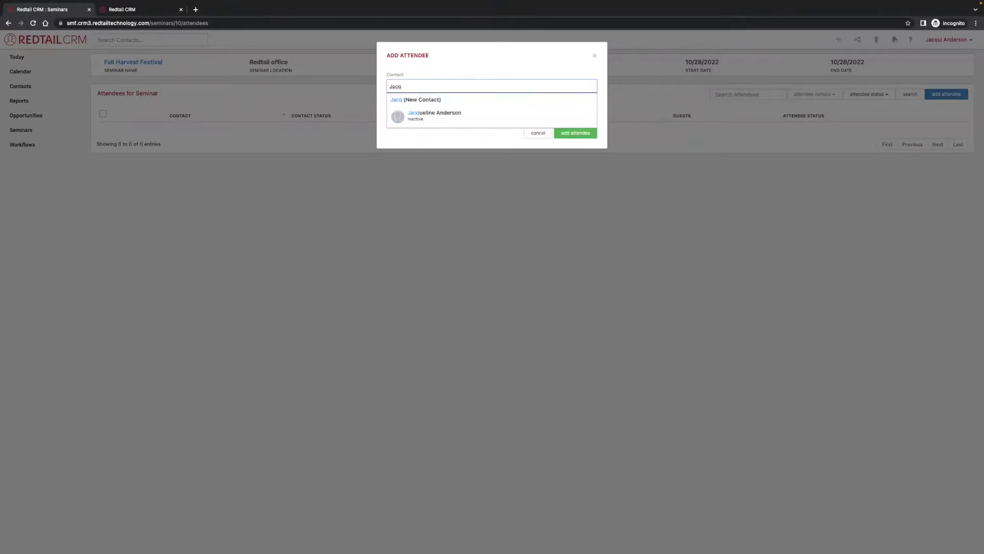
left_click(438, 115)
left_click(403, 111)
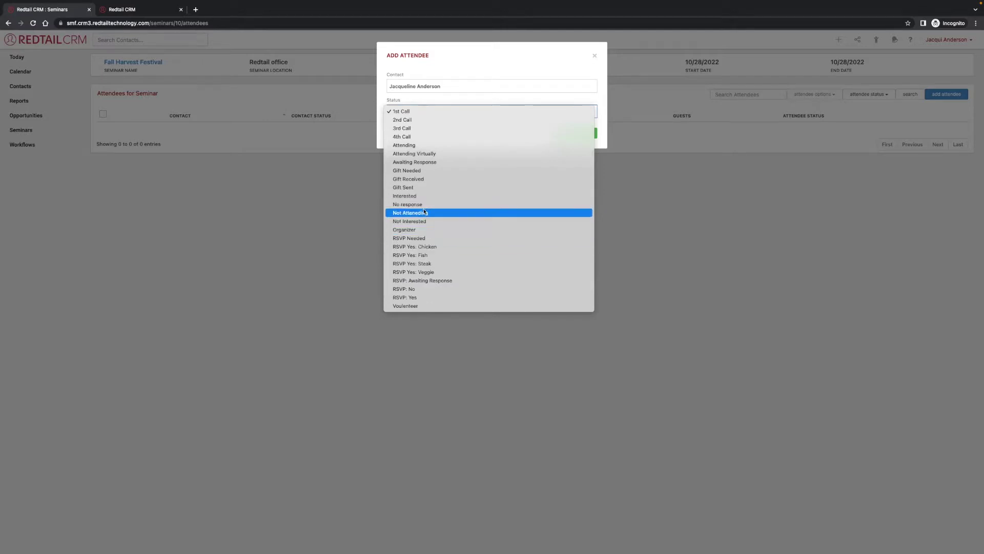
left_click(444, 298)
left_click(578, 133)
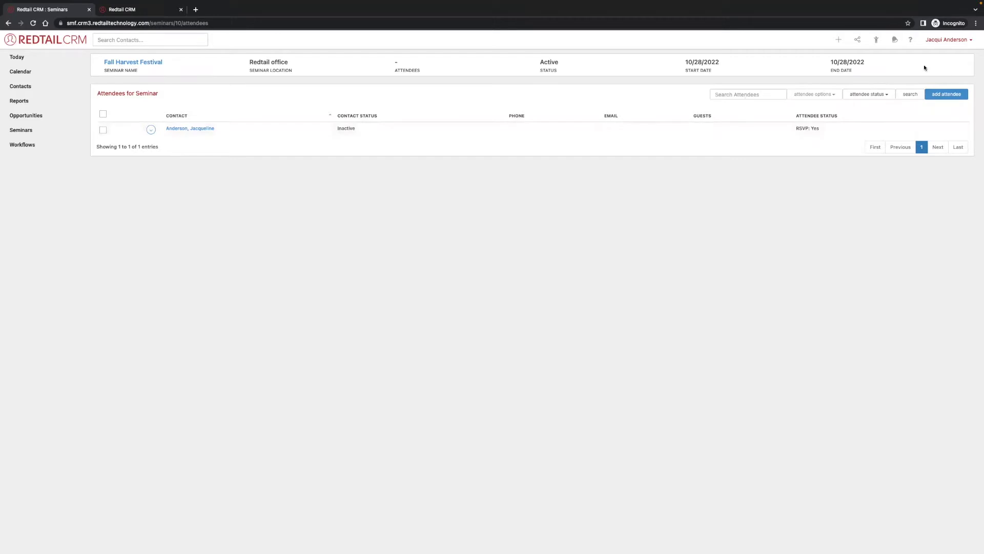
Open the Active Clients QuickList from the recent-contacts panel and select all 85 contacts.
left_click(877, 40)
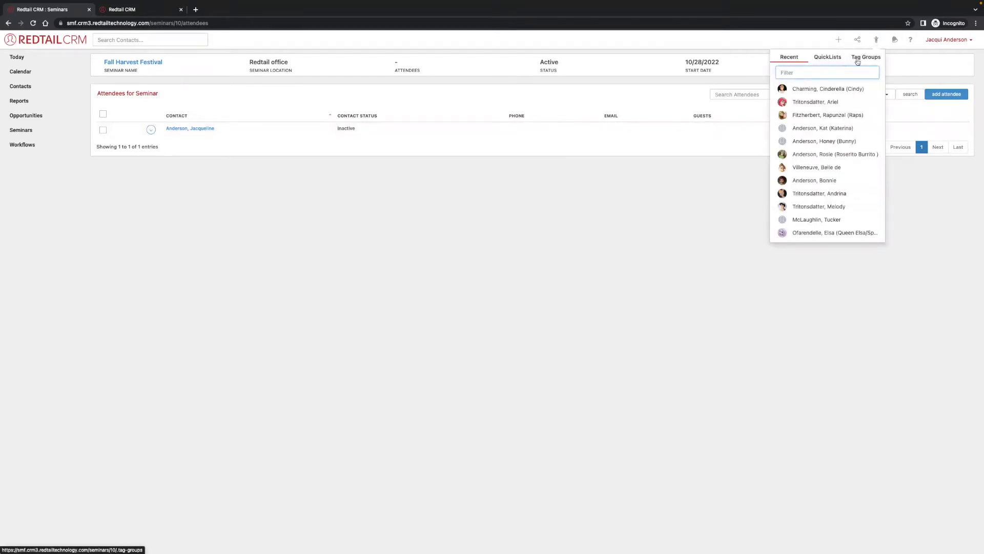
left_click(828, 57)
left_click(862, 58)
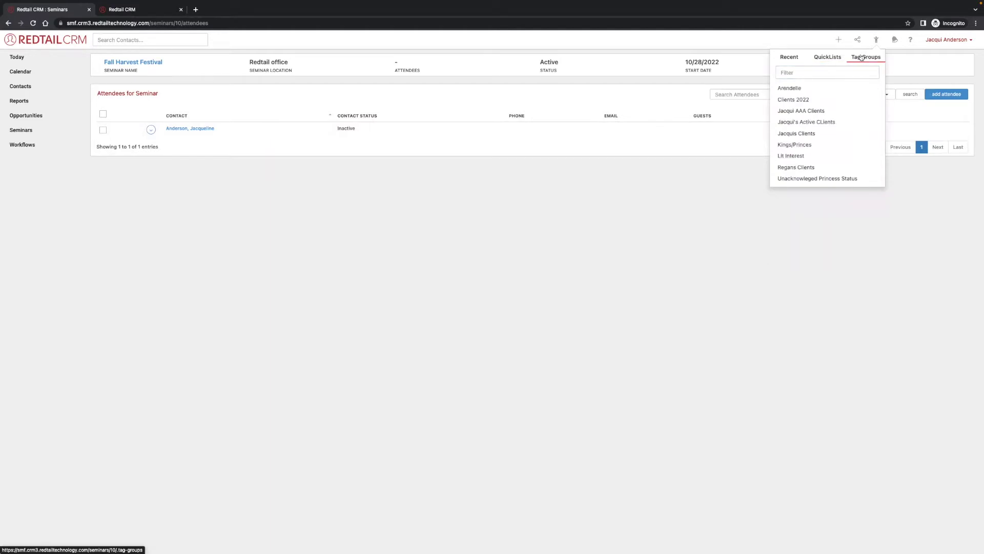
left_click(815, 58)
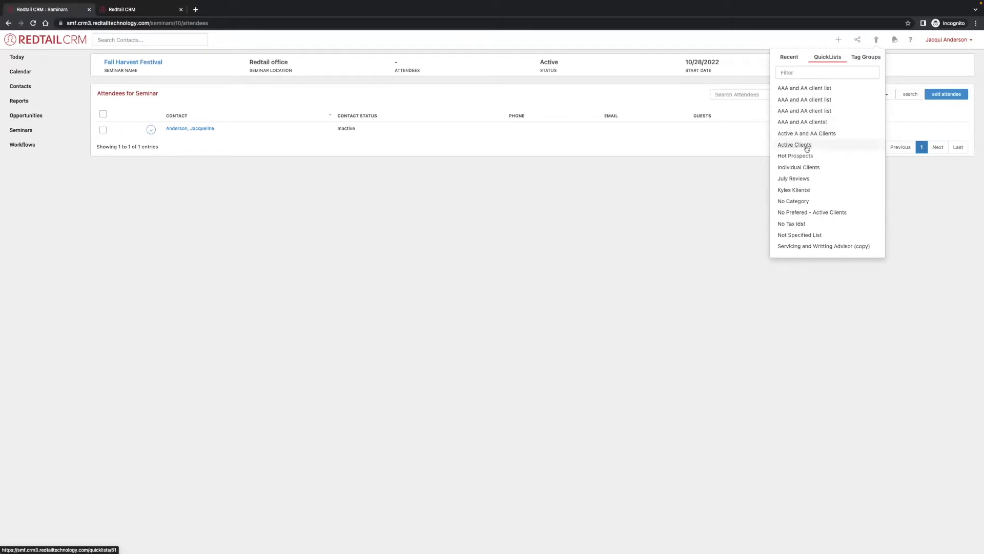
left_click(809, 147)
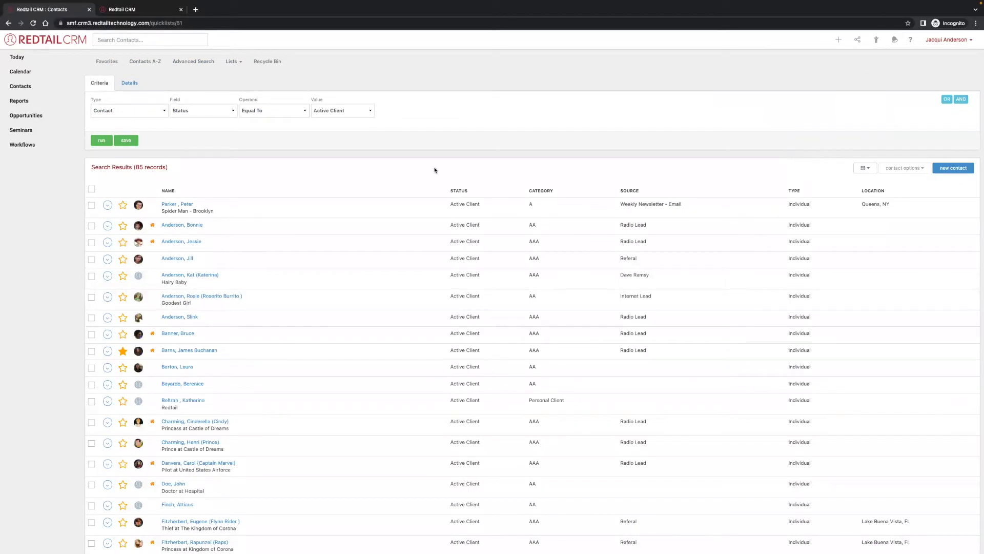
left_click(92, 190)
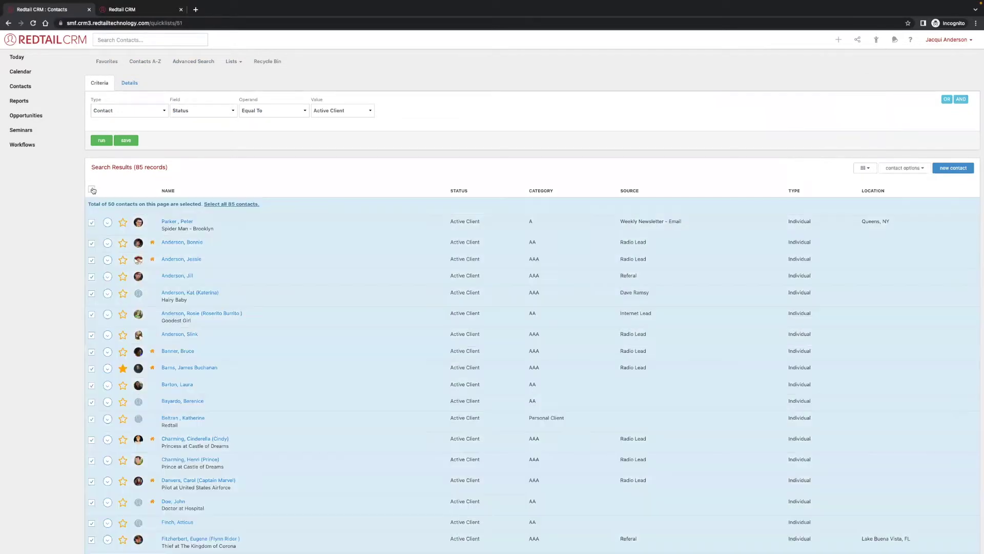
left_click(220, 204)
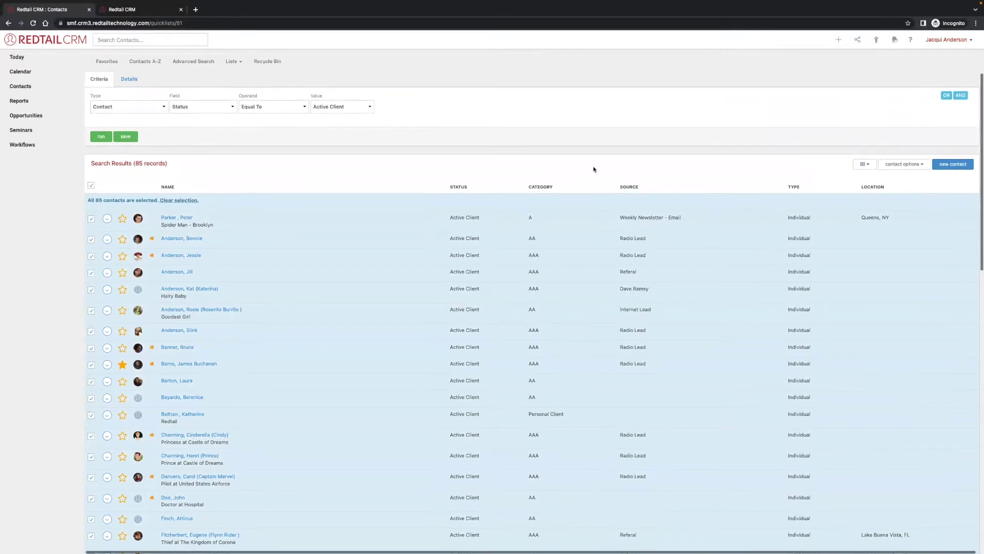
left_click(898, 167)
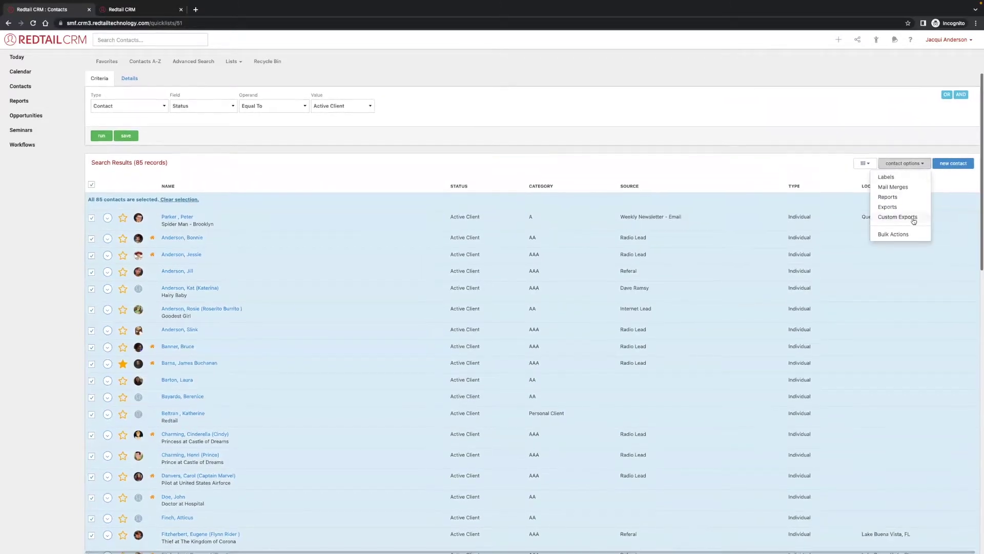
Bulk-add the selected contacts to Fall Harvest Festival with status Awaiting Response.
left_click(902, 240)
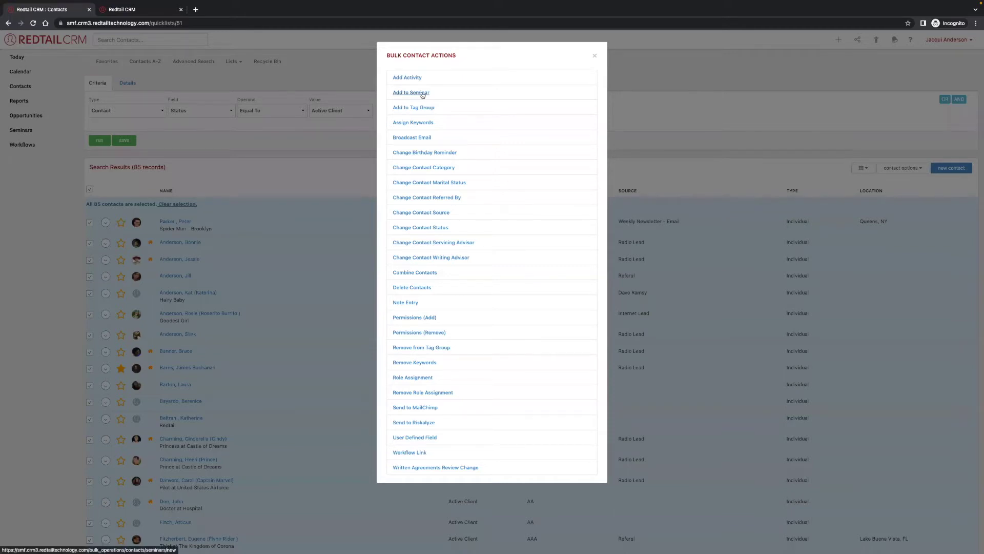
left_click(421, 93)
left_click(423, 88)
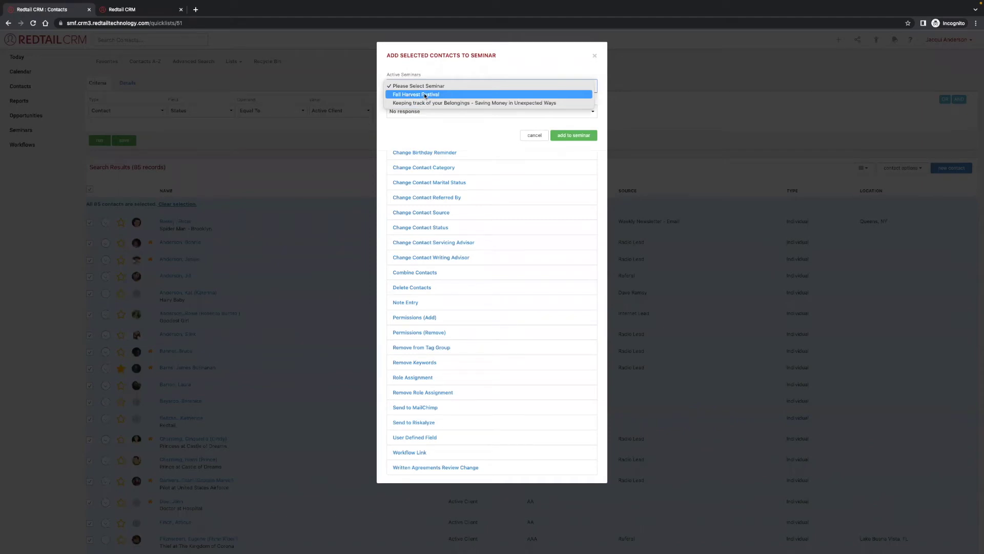
left_click(425, 95)
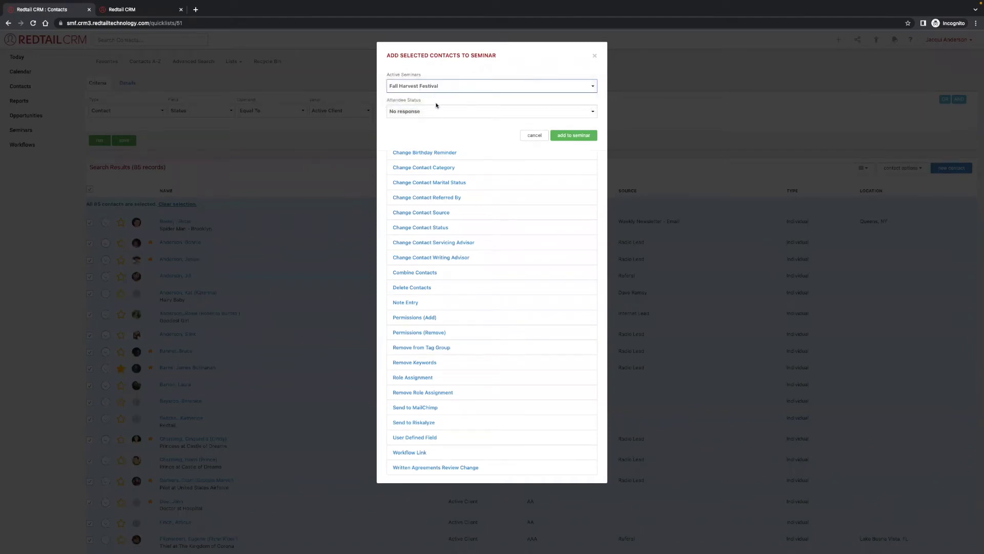
left_click(436, 110)
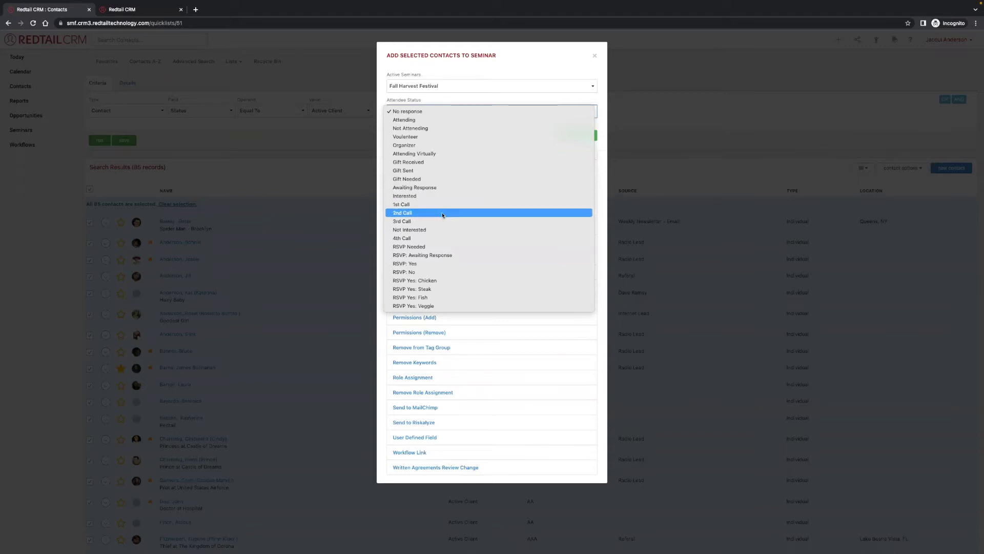
left_click(425, 188)
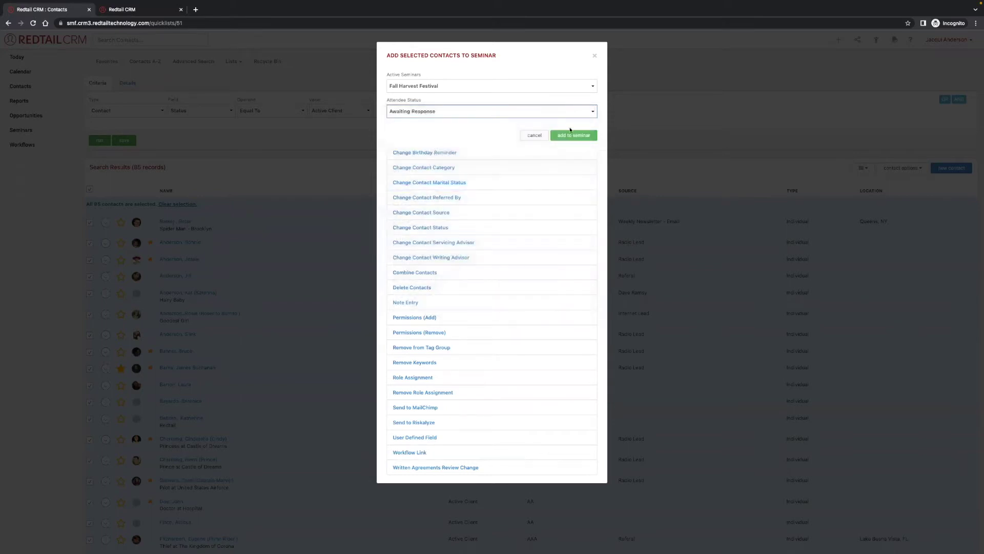
left_click(574, 136)
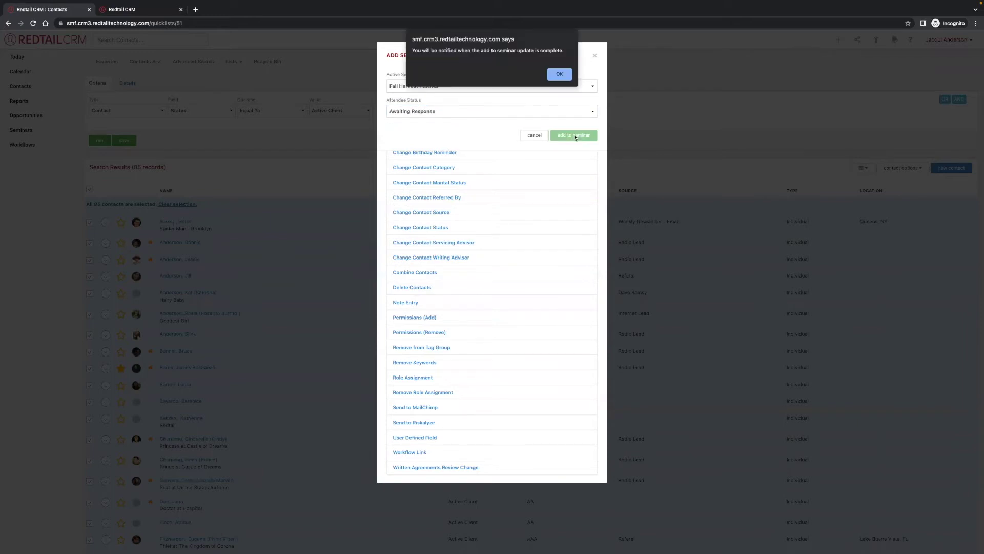
left_click(567, 74)
left_click(594, 55)
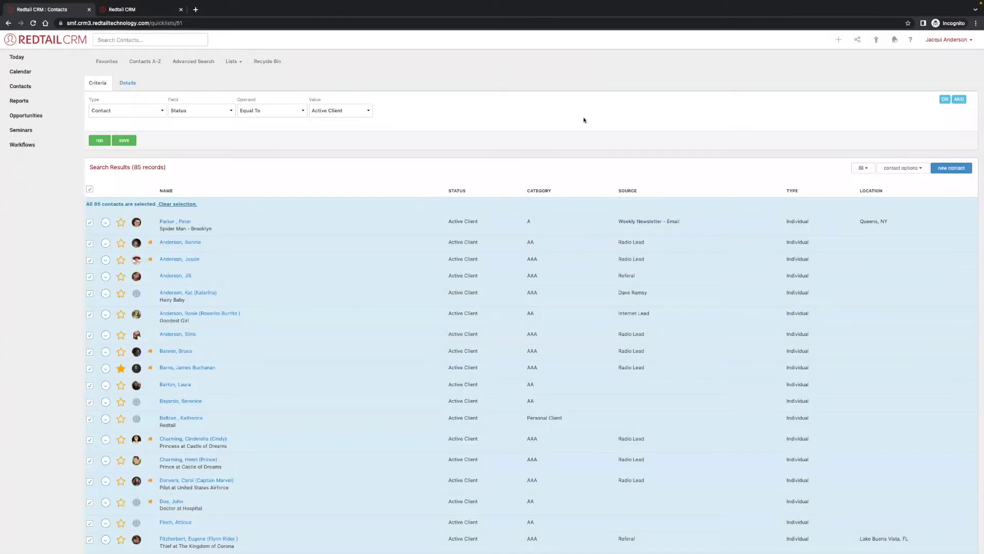
Complete the PREP tasks, advance to SEND INVITES & CONFIRM VENDORS, and complete Order event giveaways.
left_click(149, 10)
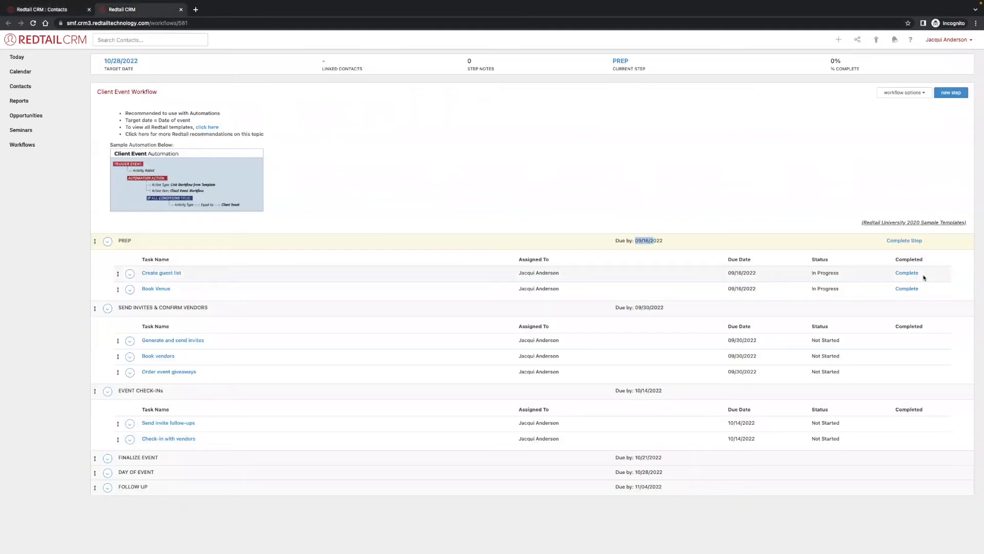
left_click(906, 273)
left_click(907, 288)
left_click(501, 86)
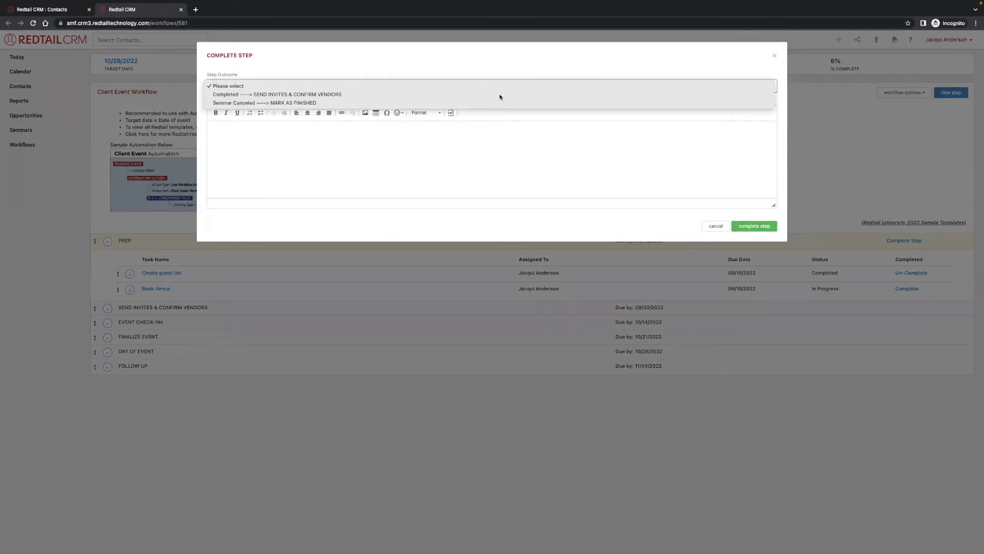
left_click(499, 95)
left_click(754, 226)
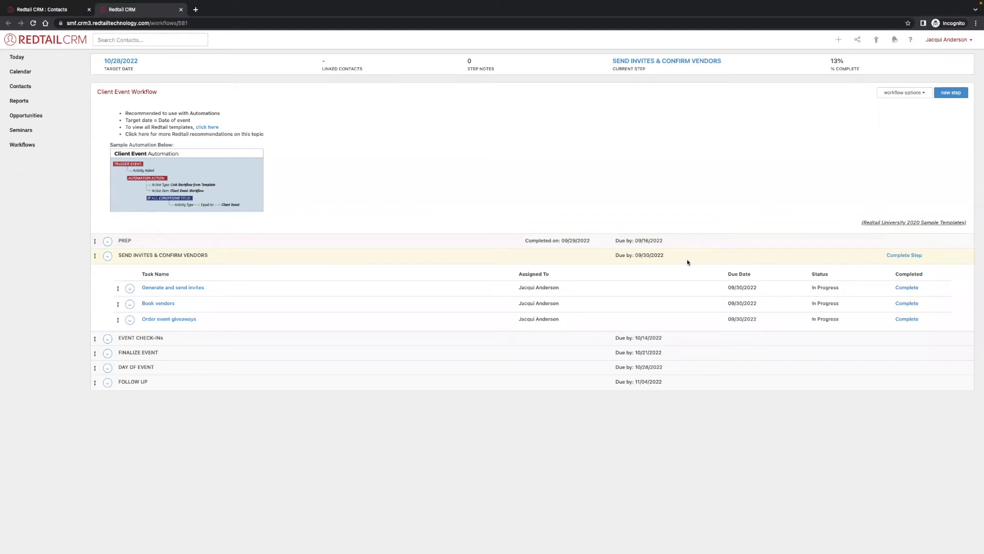
left_click(907, 319)
left_click(58, 11)
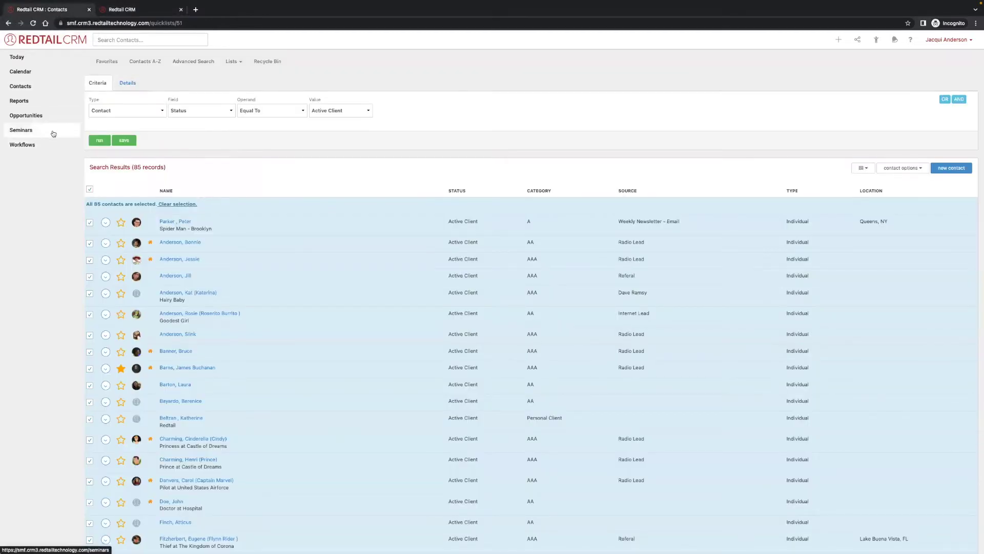
Paste the Halloween party text into Fall Harvest Festival's description and update the seminar.
left_click(52, 131)
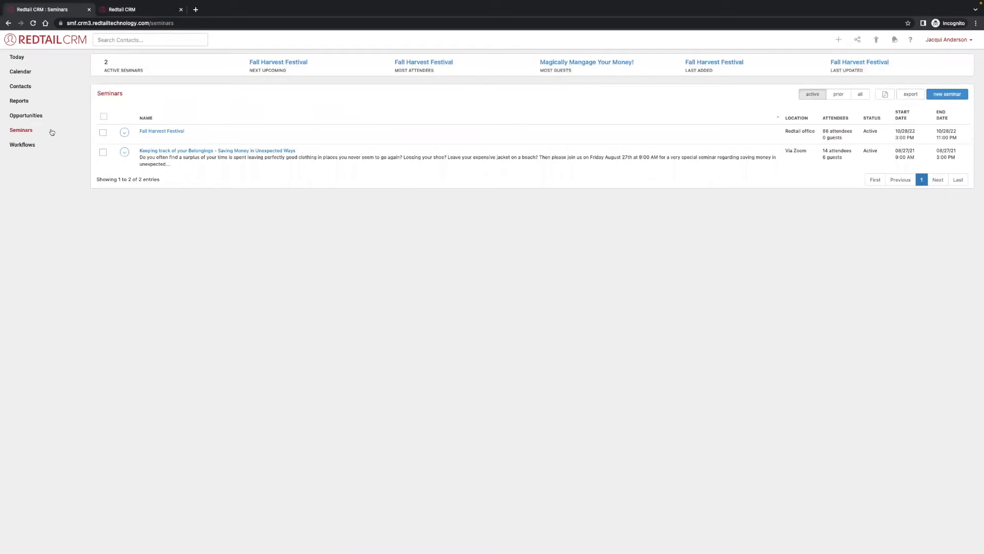
left_click(162, 131)
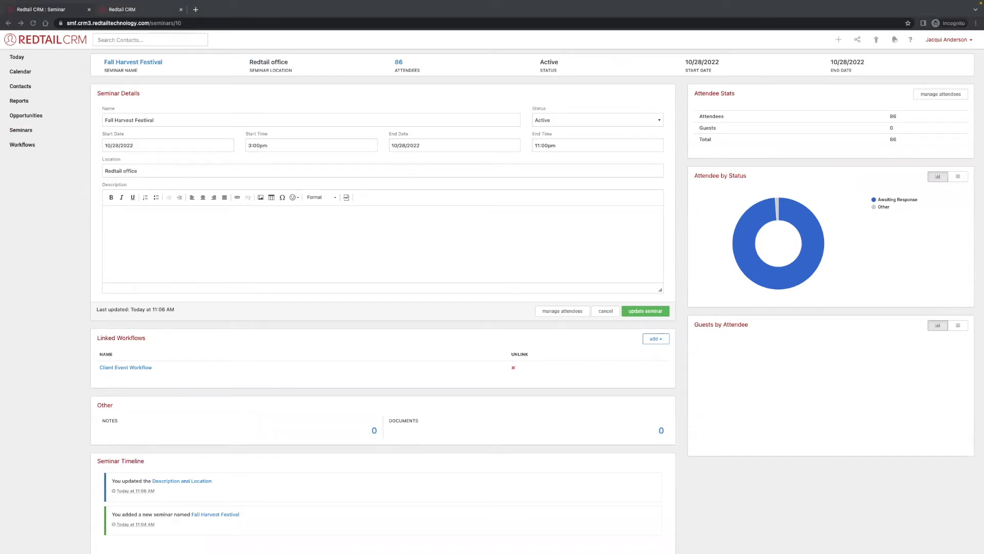
left_click(143, 220)
type("It's Halloween time, we're having a bash! Wear your best costume, to our monster mash! Join us for a spooky good time! Come to the office with your kiddos dressed in their Halloween costumes! Candy and prizes will be provided! Come between the hours of 3pm-5pm and RSVP by calling or emailing the office. Friends and family are welcome! (Masks are encouraged for the event)")
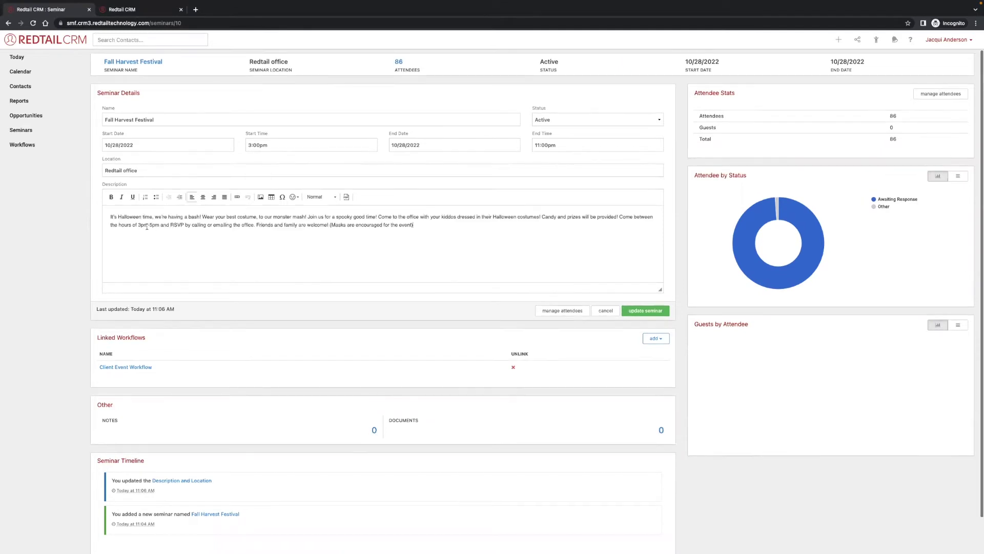
left_click(644, 310)
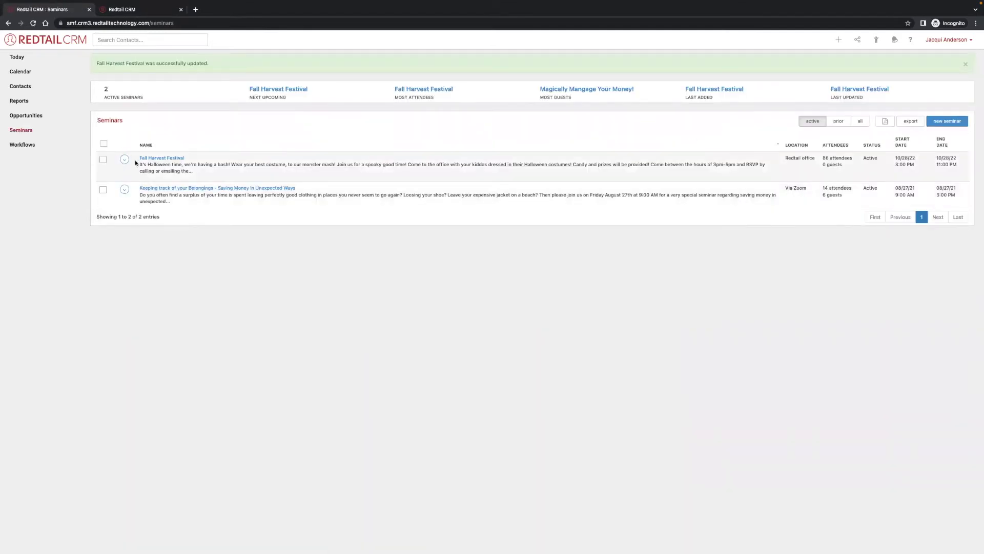
left_click(124, 159)
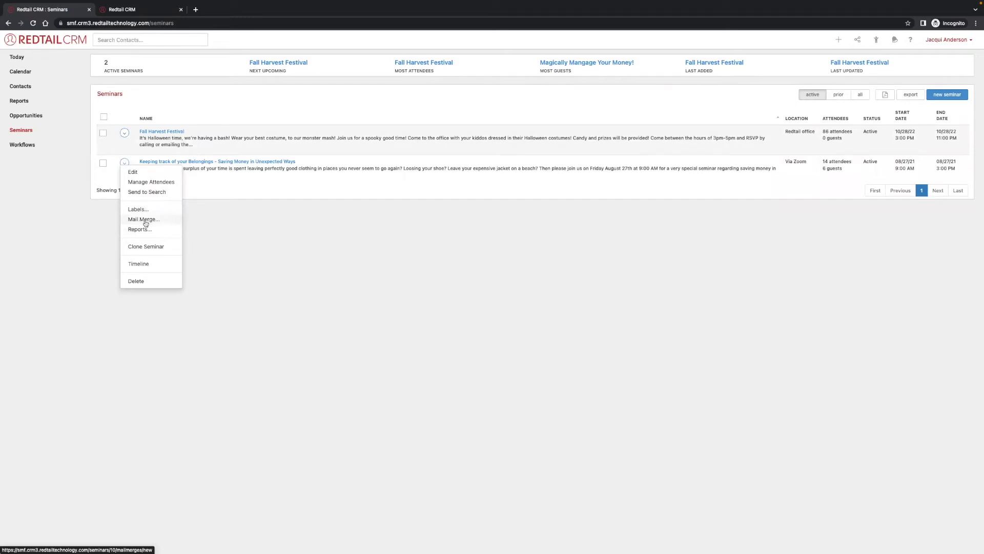
left_click(144, 220)
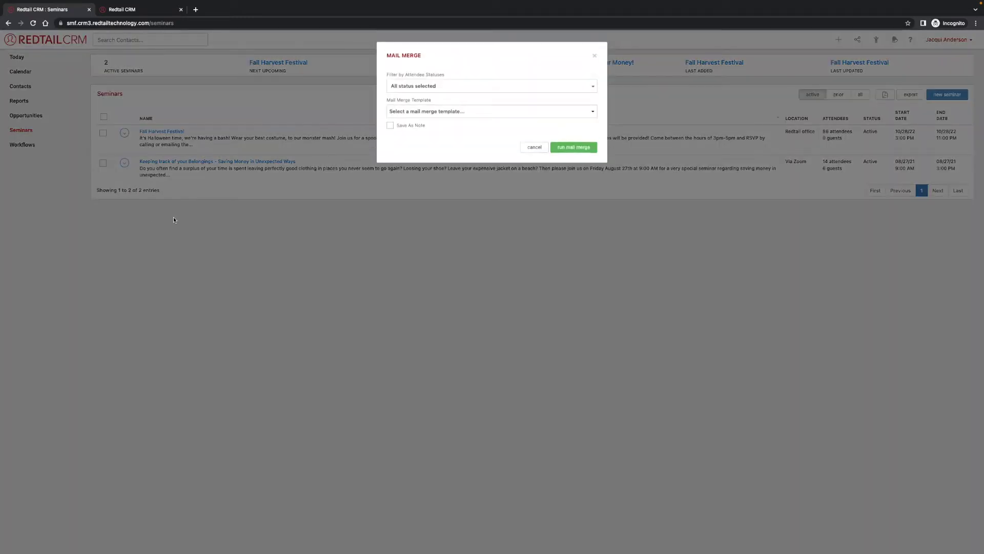
left_click(430, 86)
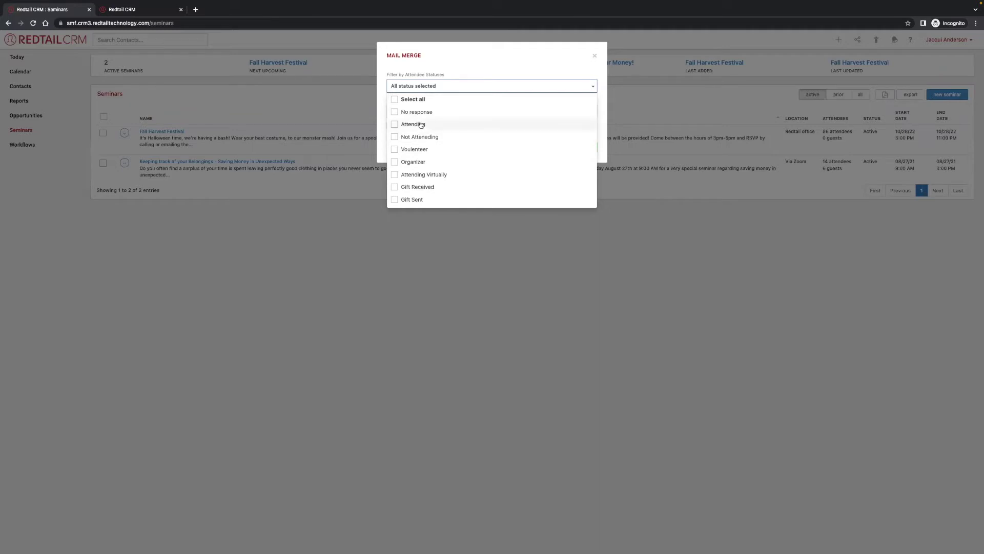
left_click(416, 100)
left_click(418, 88)
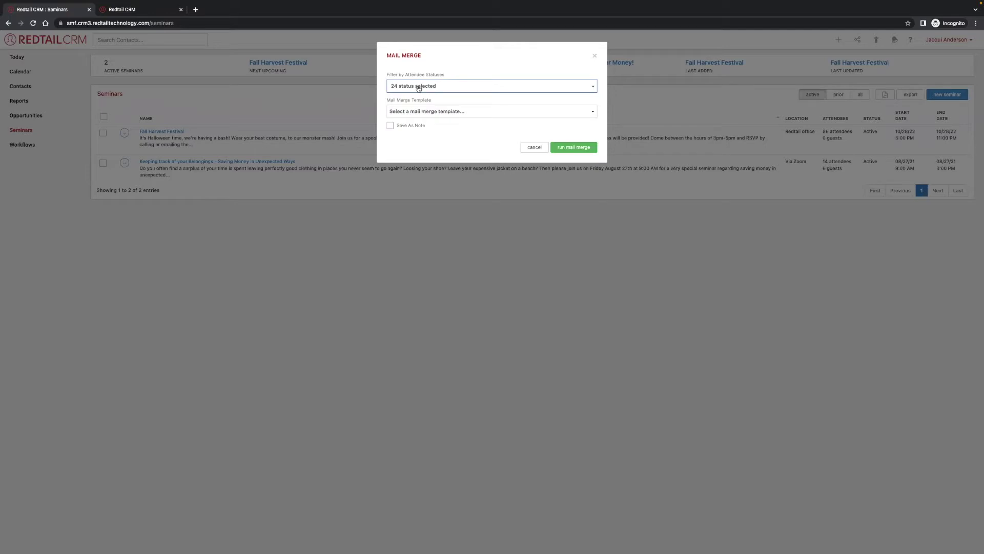
left_click(445, 111)
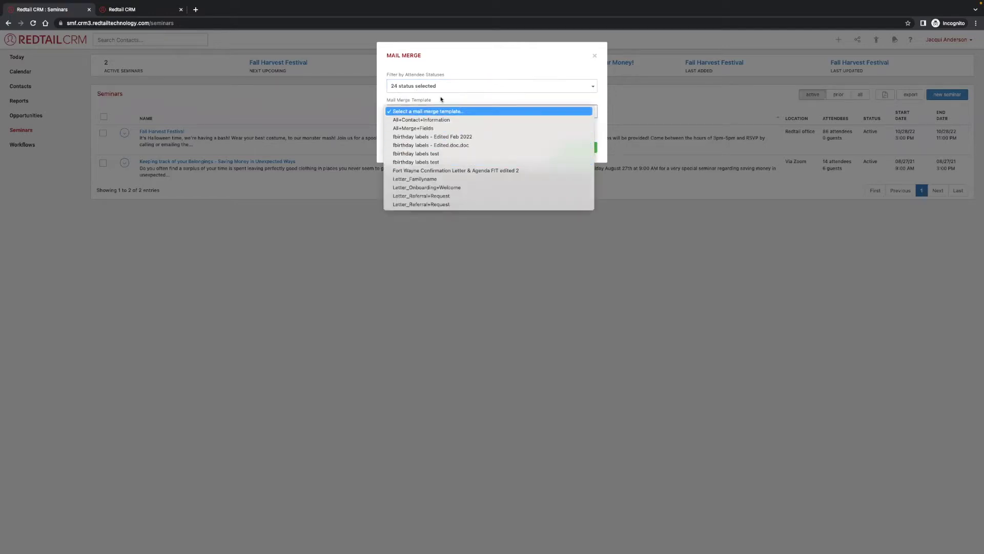
left_click(448, 112)
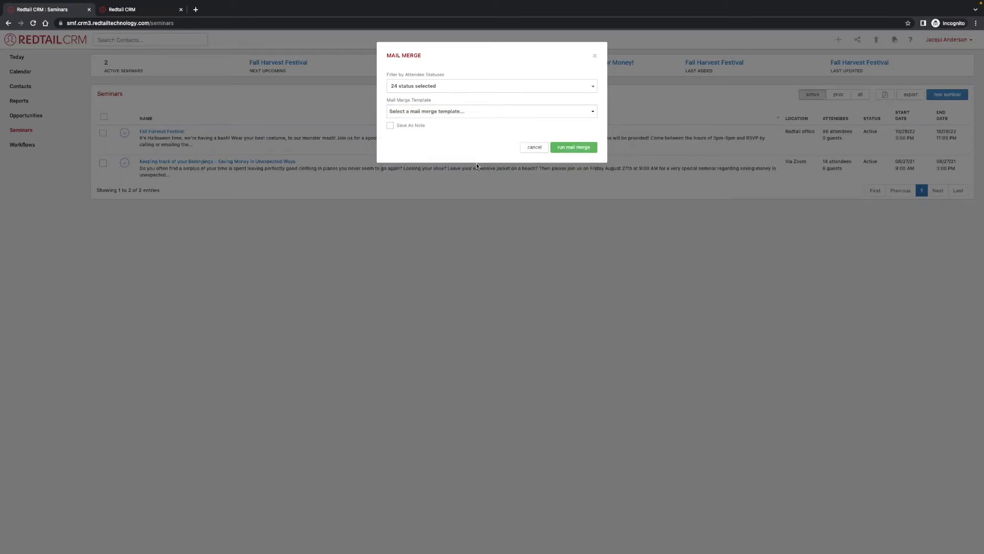
left_click(535, 147)
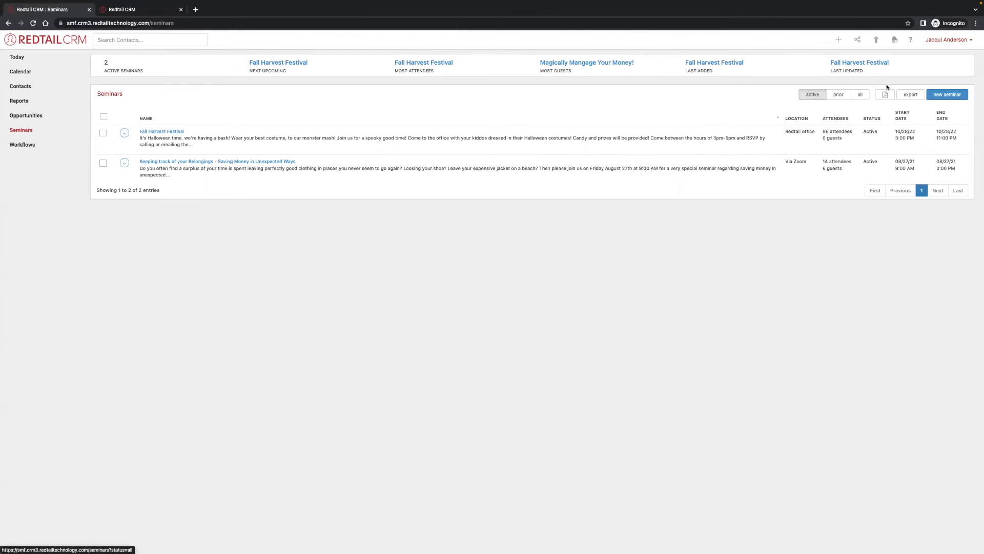
Open Manage Your Account from the account menu in a new browser tab.
left_click(943, 40)
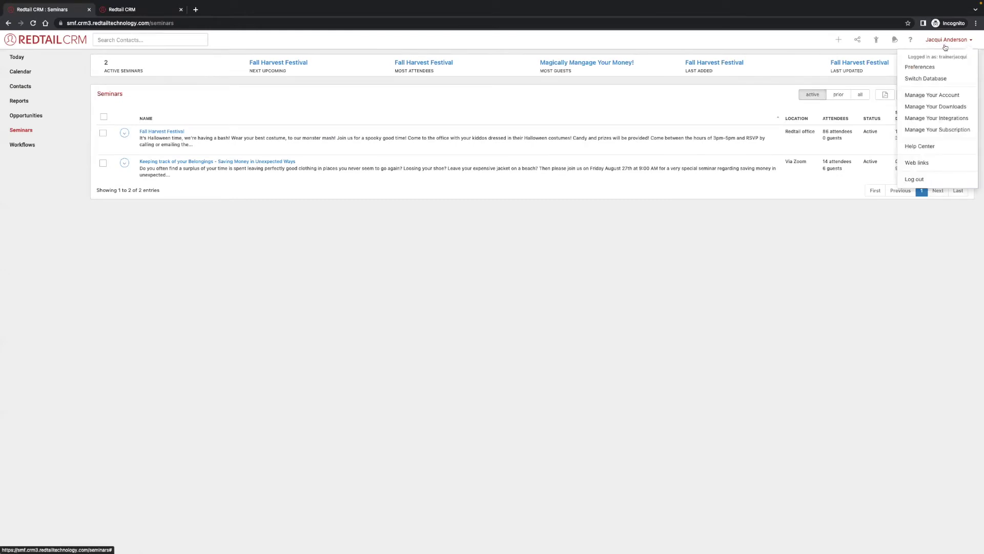
right_click(935, 99)
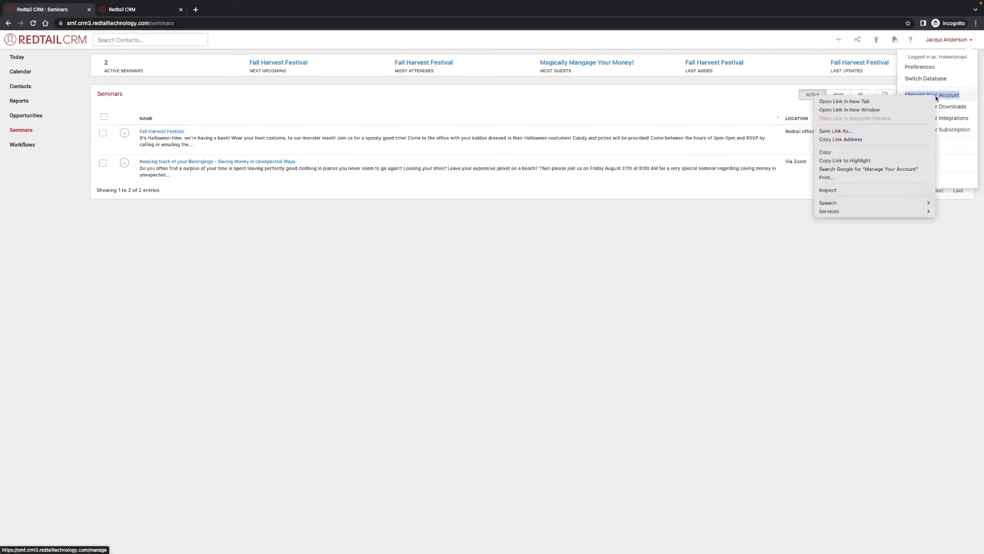
left_click(933, 98)
left_click(251, 11)
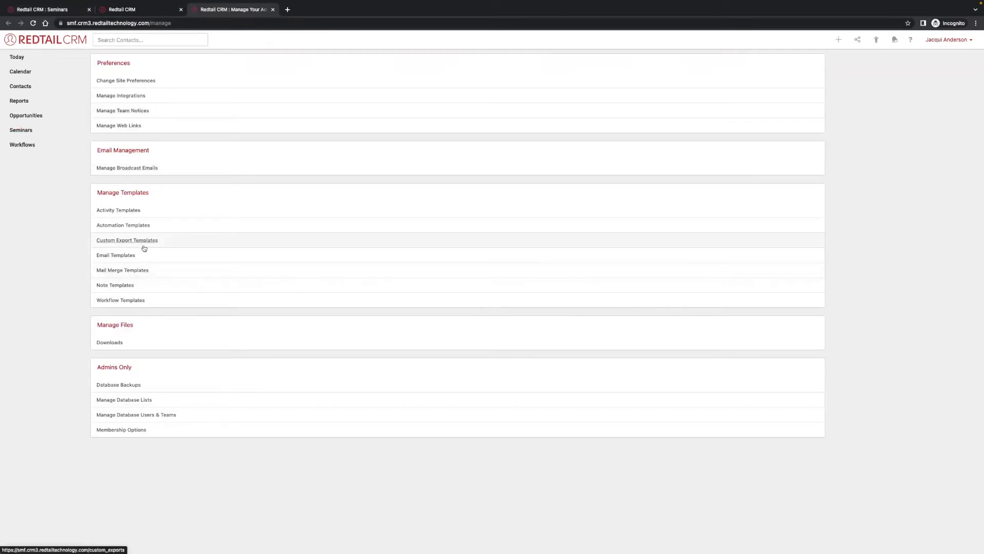
Upload Fall Harvest Festival.docx from the Desktop as a mail merge template.
left_click(129, 272)
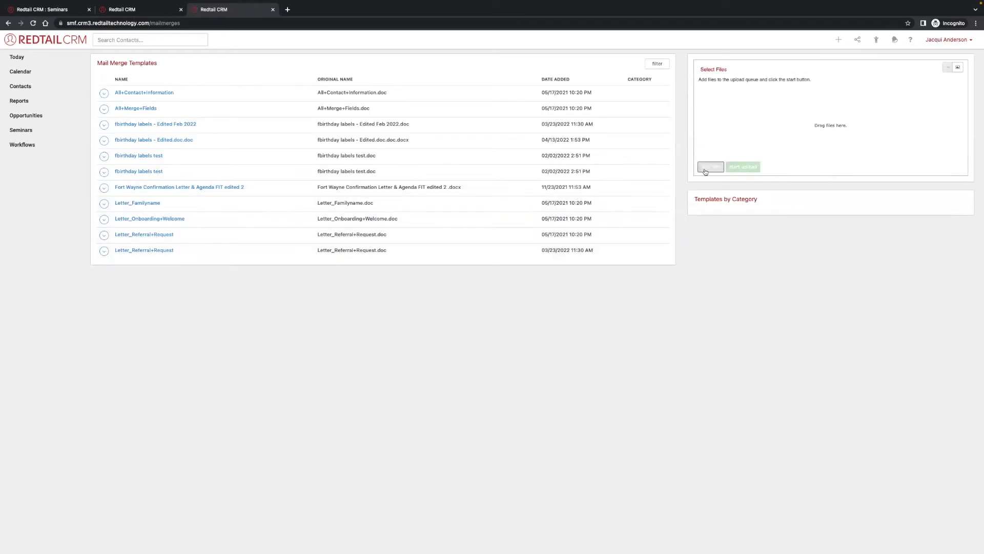
left_click(710, 167)
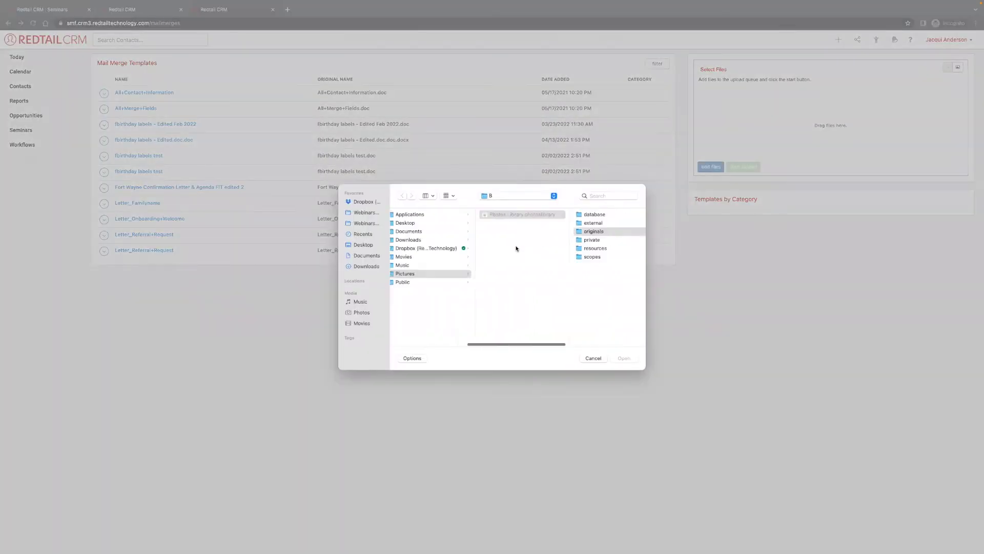
left_click(364, 245)
left_click(425, 215)
left_click(624, 358)
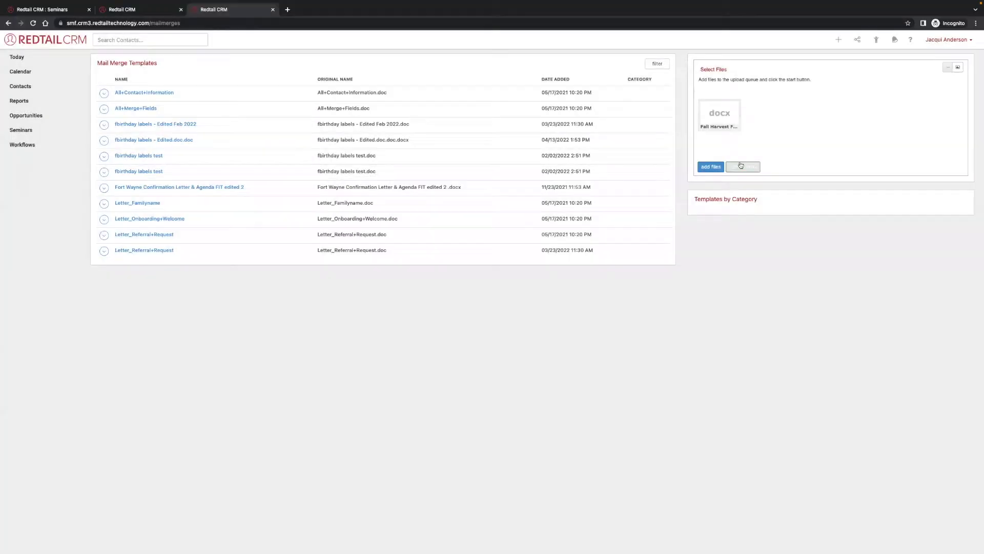
left_click(742, 167)
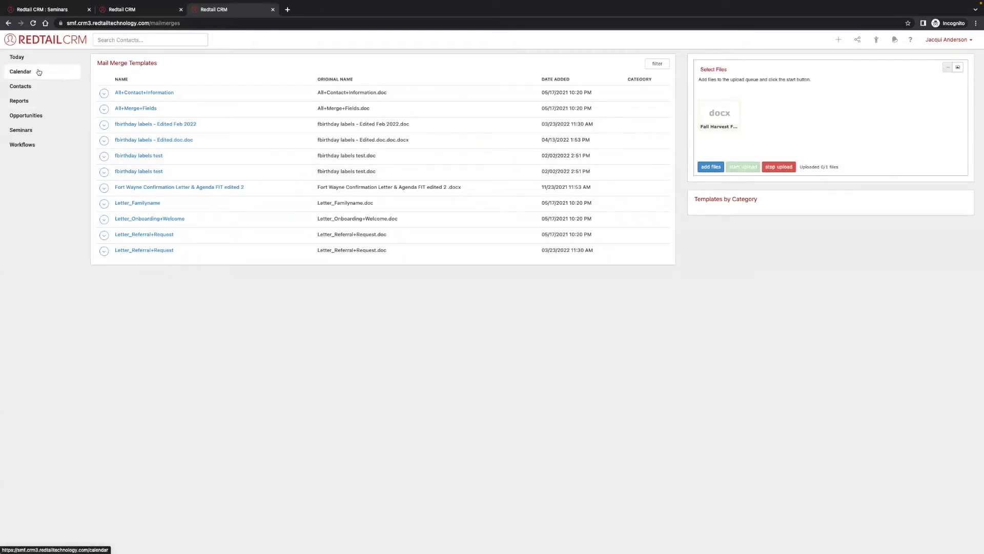
Check the templates page, then return to the Client Event Workflow.
left_click(135, 10)
left_click(218, 10)
left_click(133, 10)
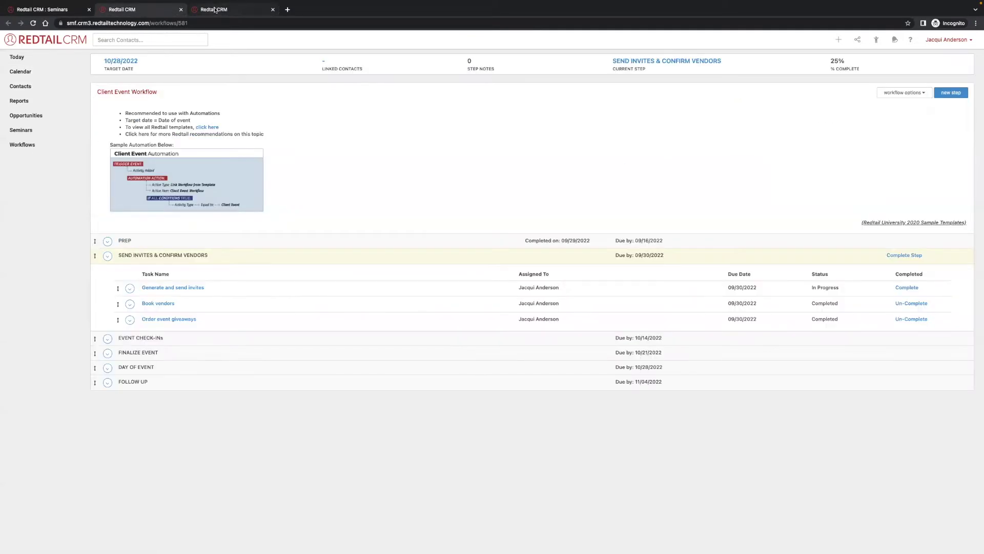
Run the Fall Harvest Festival mail merge with the Fall Harvest Festival template, without saving a note.
left_click(40, 9)
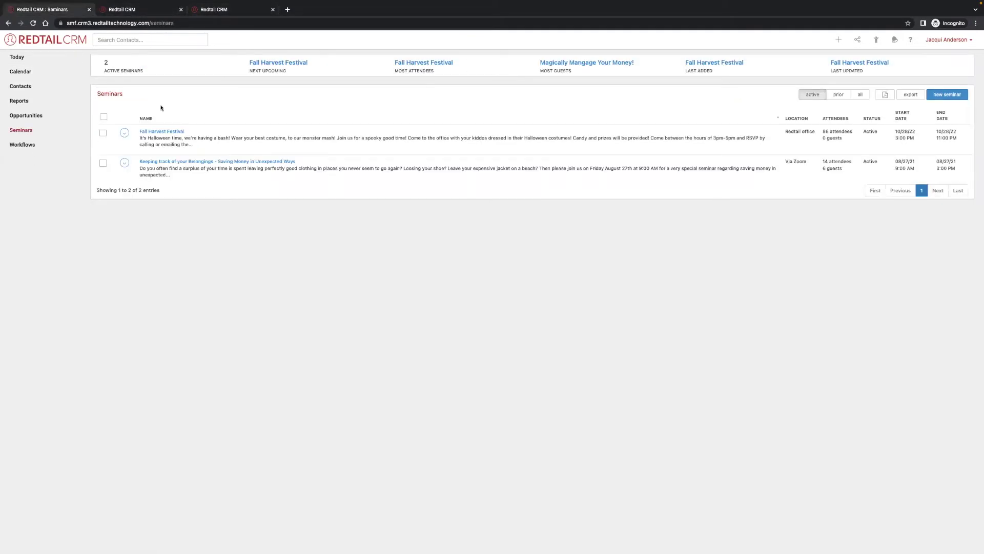
left_click(110, 23)
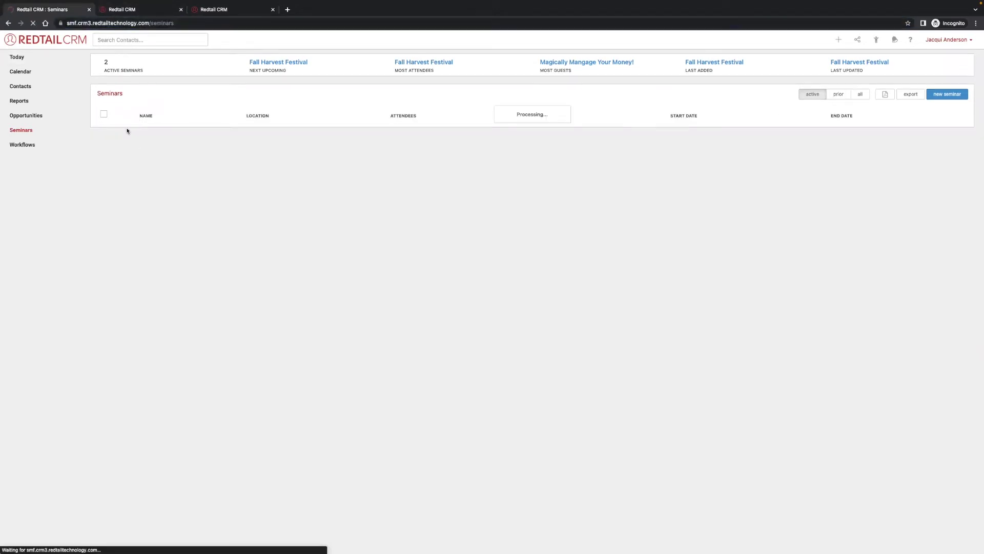
left_click(124, 132)
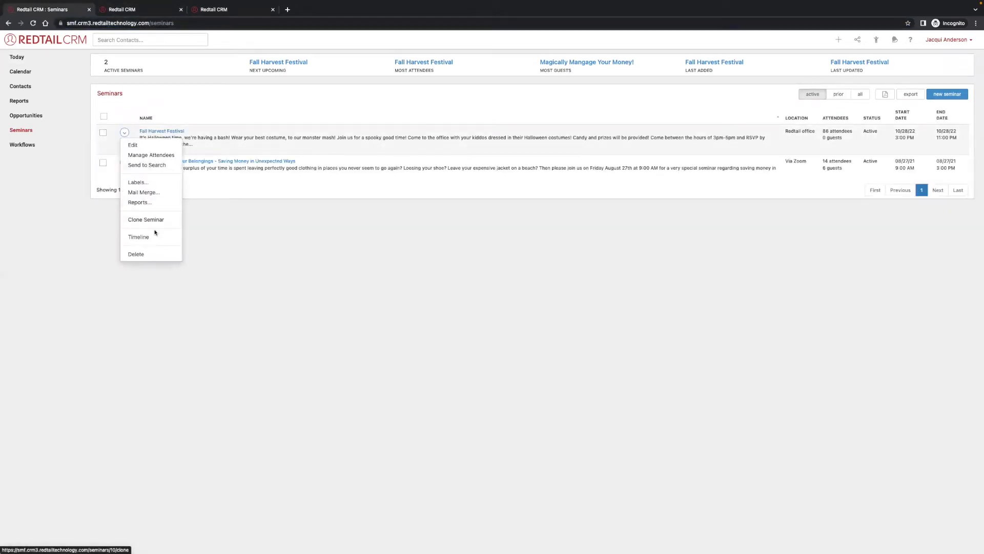
left_click(167, 192)
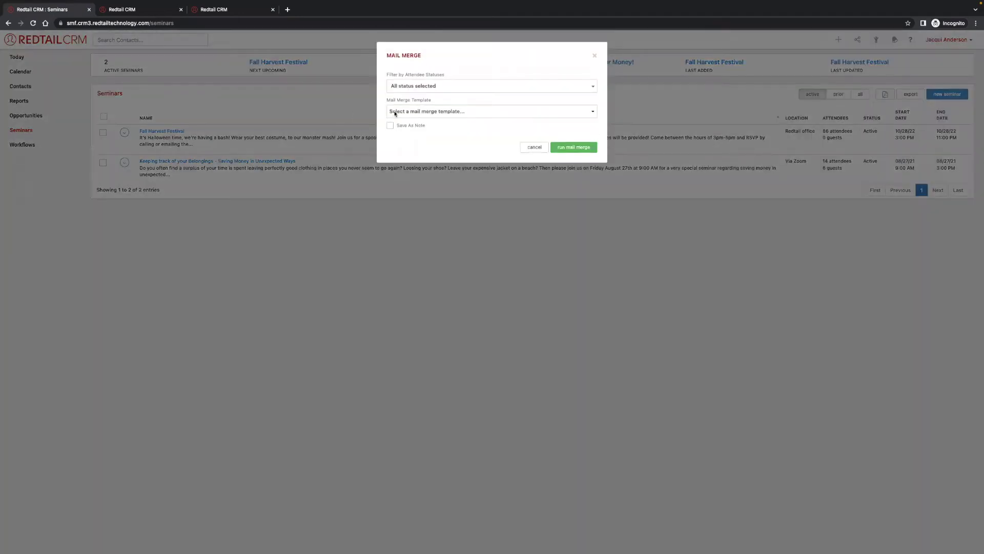
left_click(417, 112)
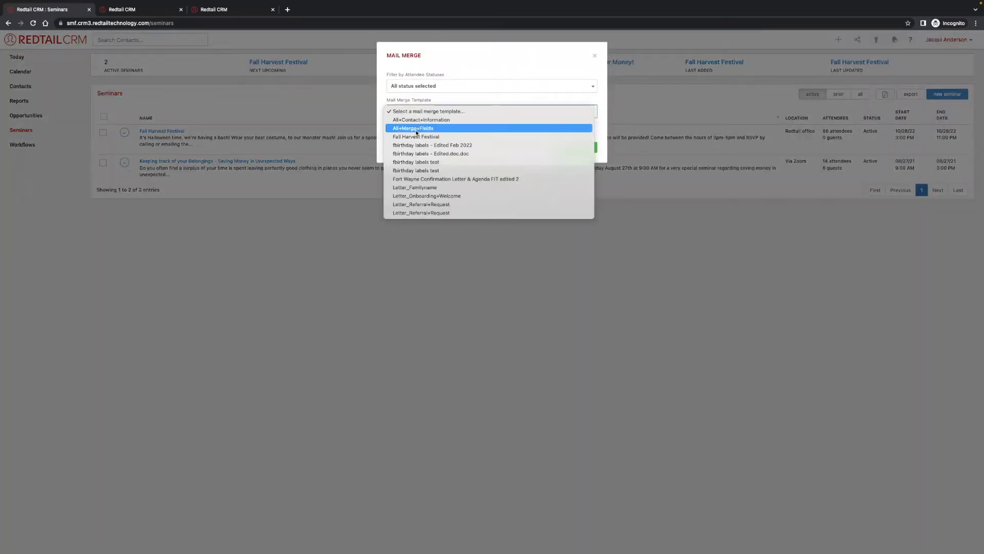
left_click(418, 135)
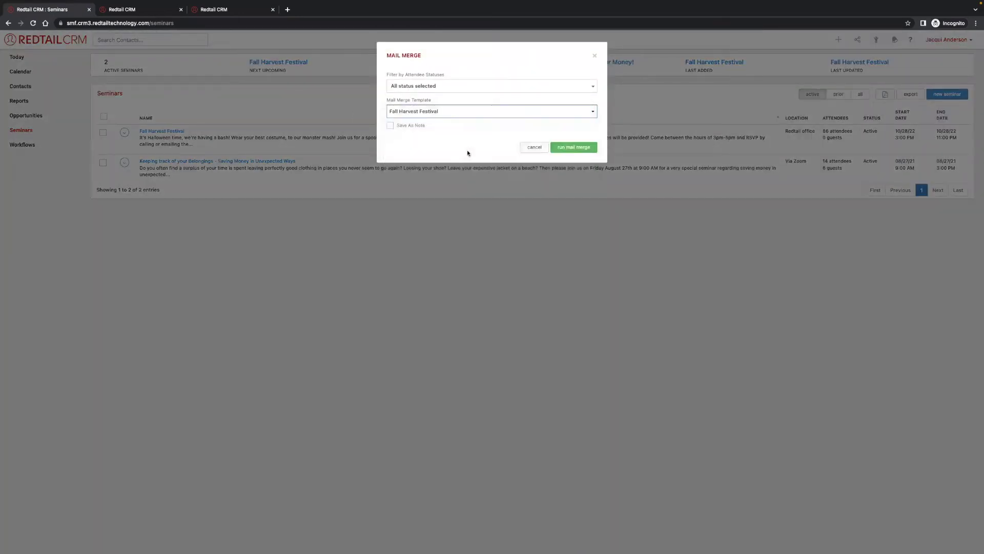
left_click(390, 126)
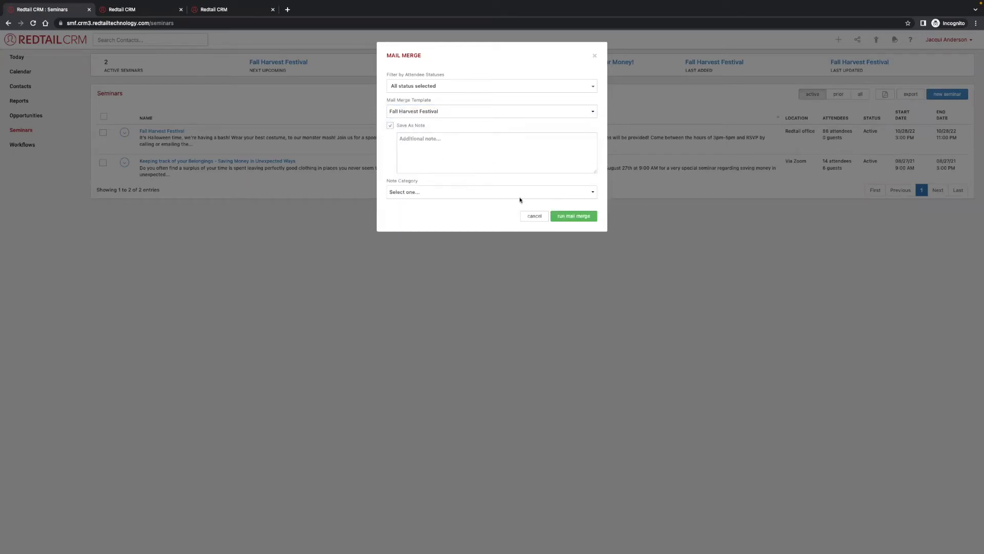
left_click(390, 126)
left_click(573, 147)
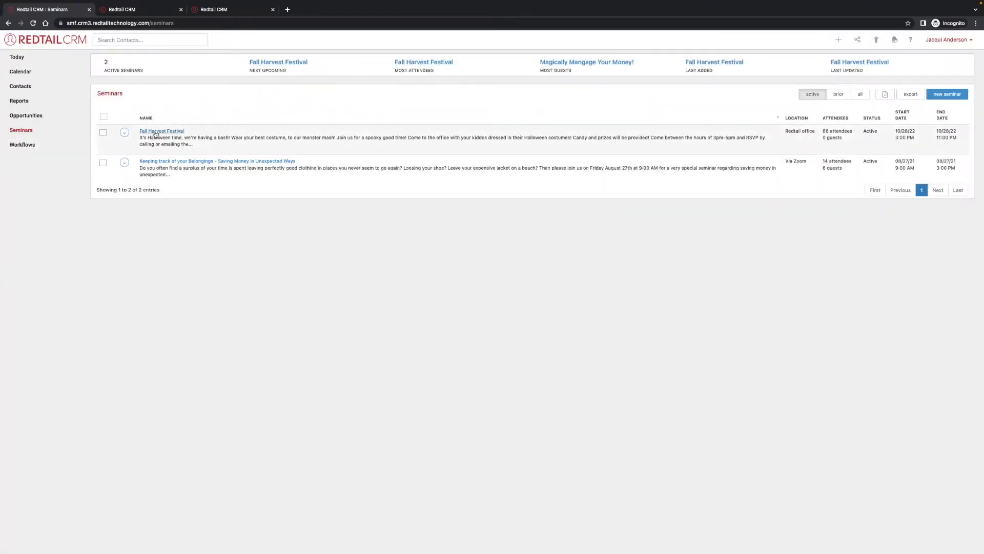
Select all 86 Fall Harvest Festival attendees, send them to contact search, and select the results.
left_click(155, 132)
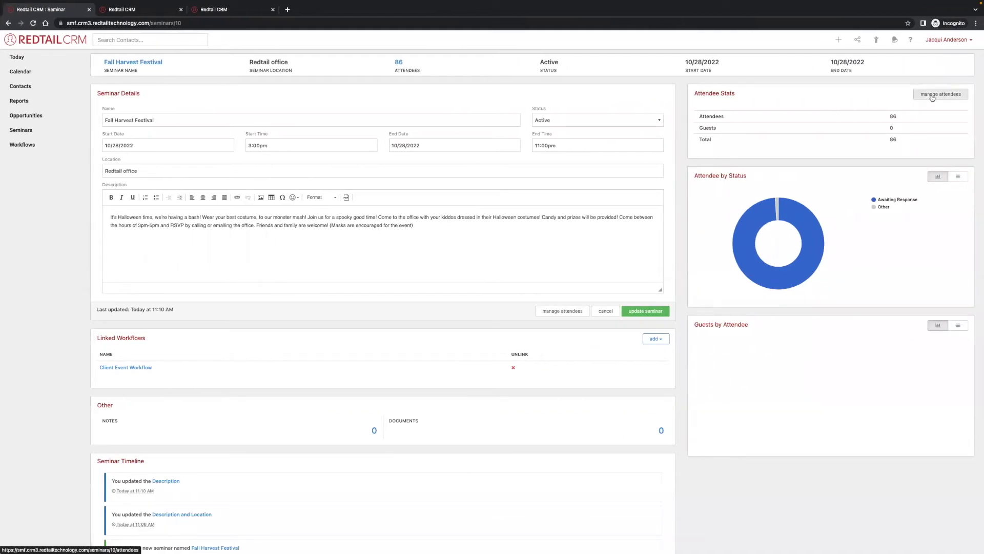
scroll(936, 99, "down", 1)
left_click(937, 100)
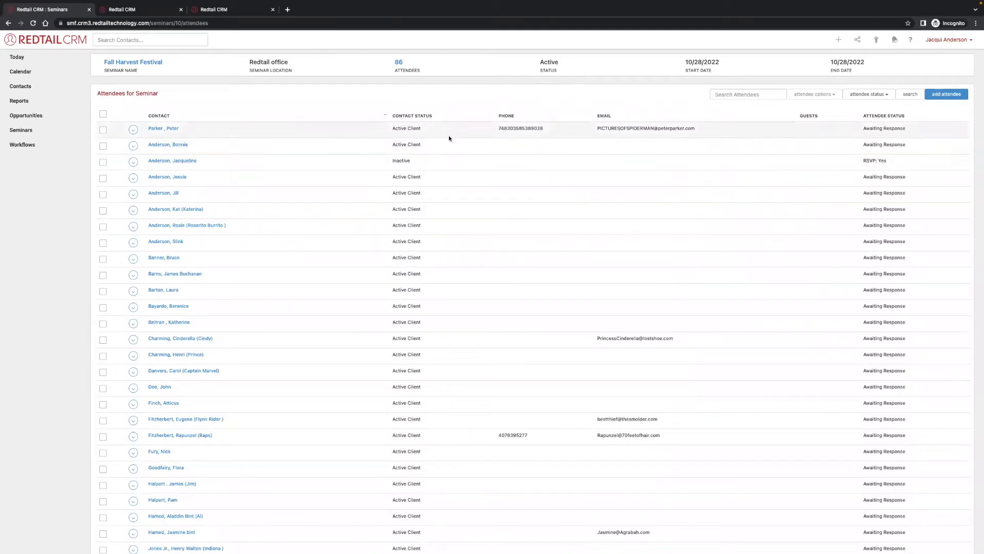
scroll(382, 137, "down", 1)
left_click(104, 112)
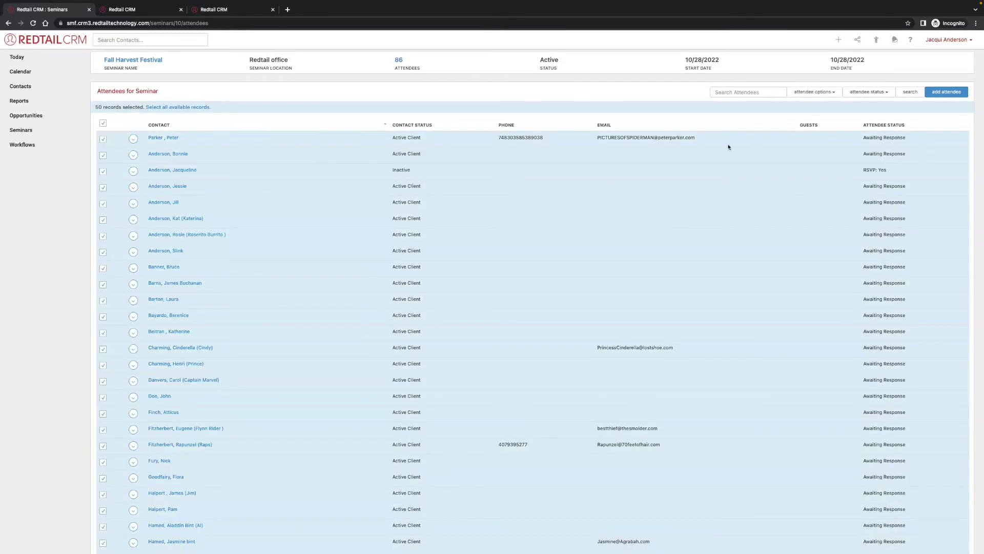
scroll(191, 108, "down", 1)
left_click(192, 106)
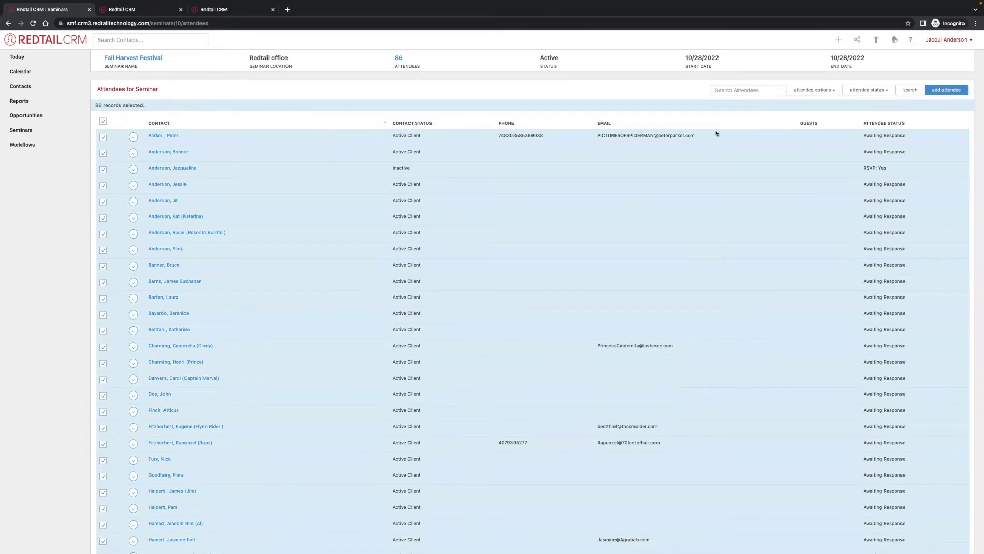
left_click(910, 90)
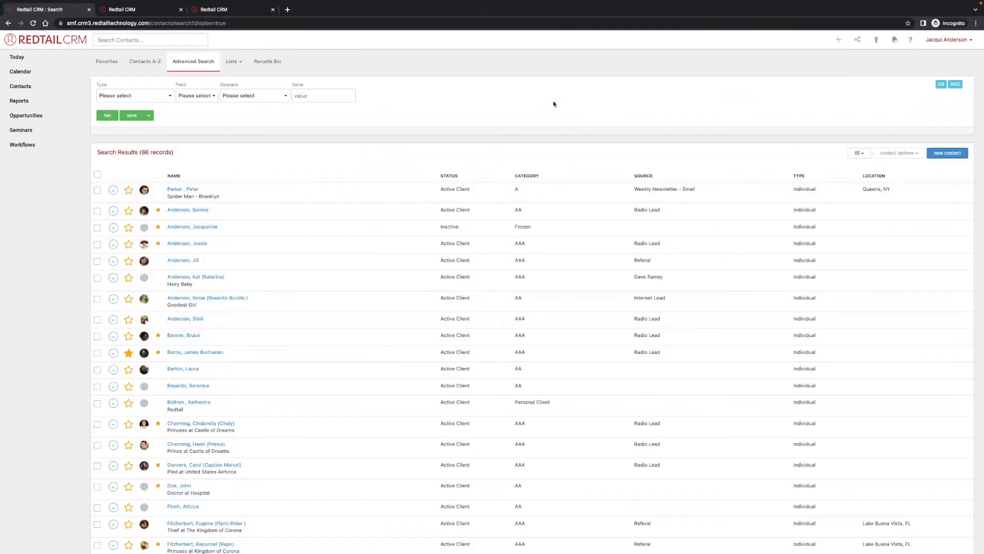
left_click(96, 174)
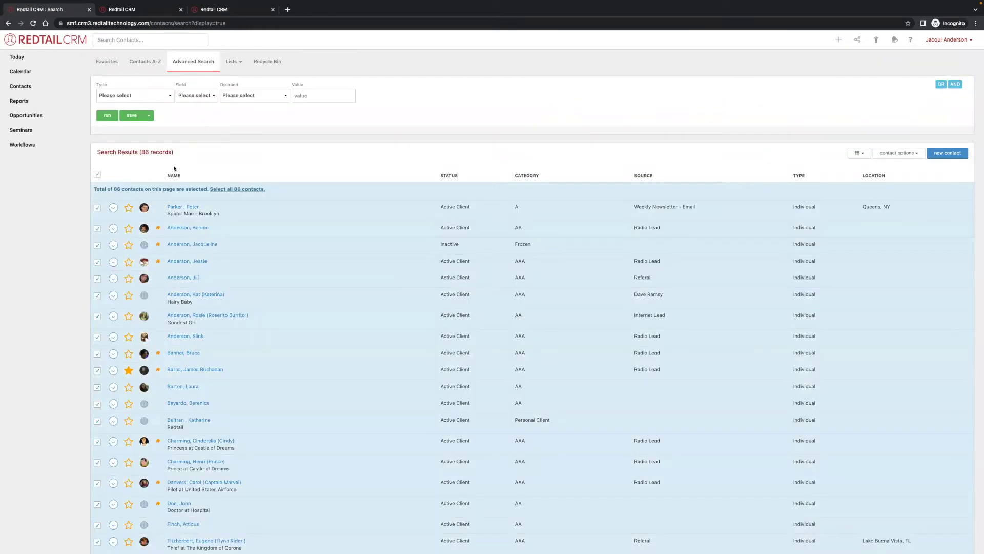
Select all 86 contacts and start a bulk broadcast email using the Greeting! template.
scroll(687, 198, "down", 1)
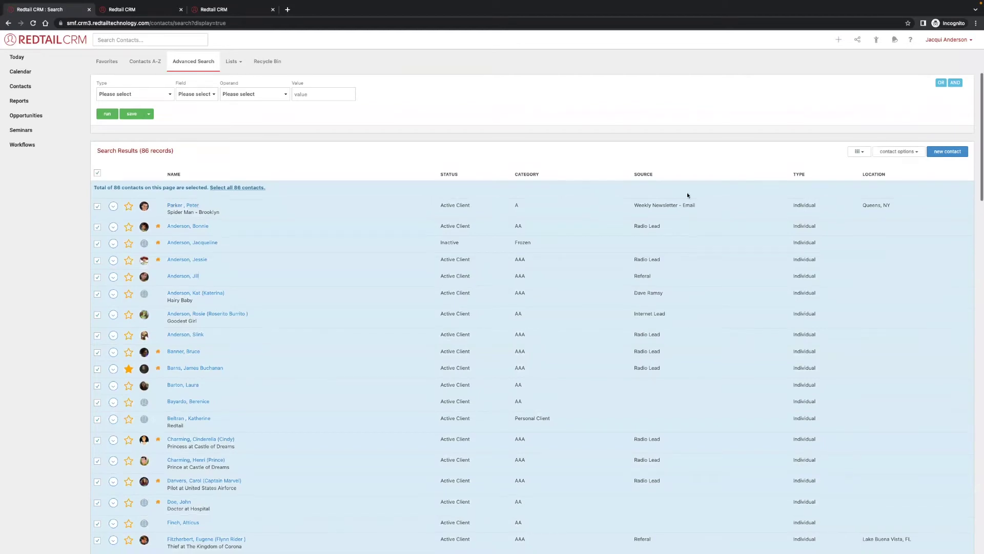
left_click(253, 186)
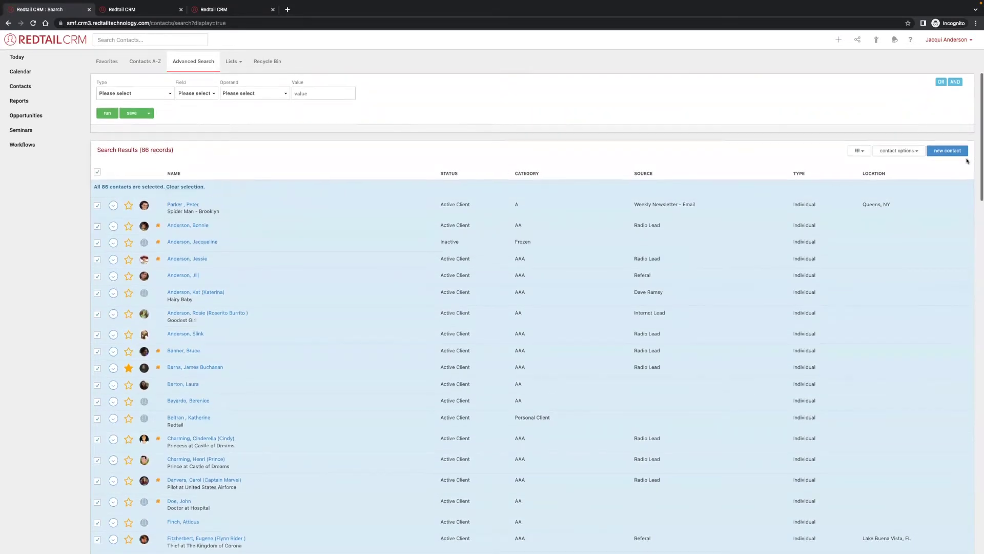
left_click(897, 150)
left_click(887, 223)
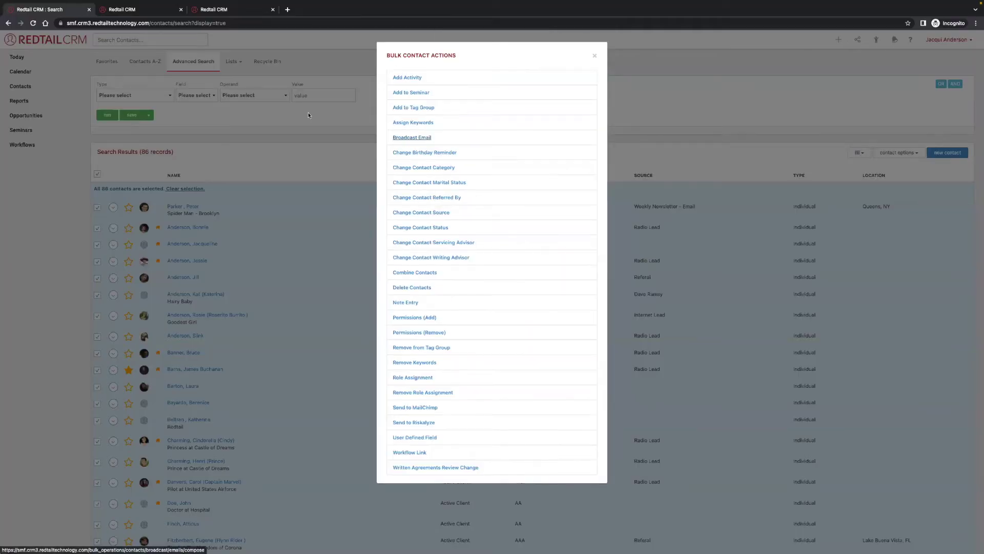
left_click(420, 139)
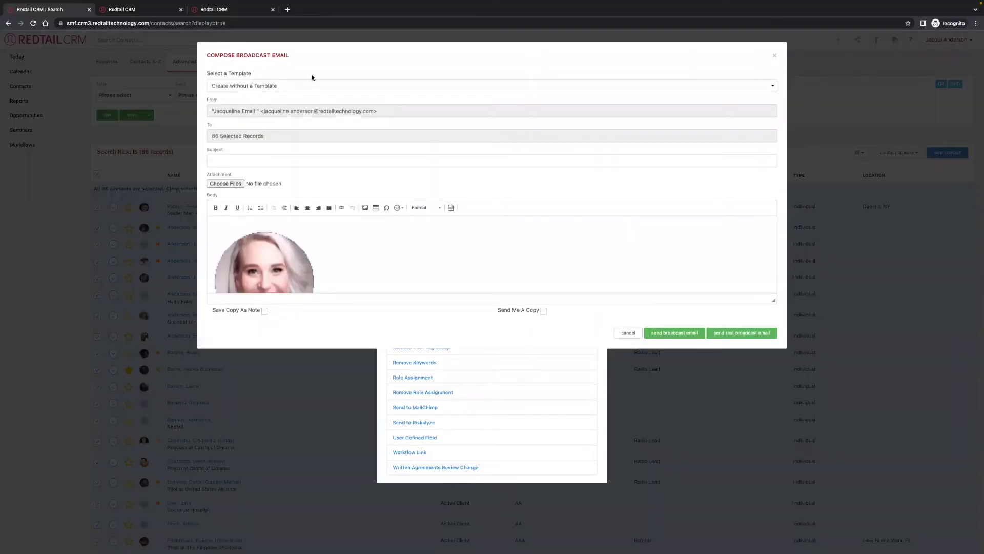
left_click(310, 88)
left_click(307, 100)
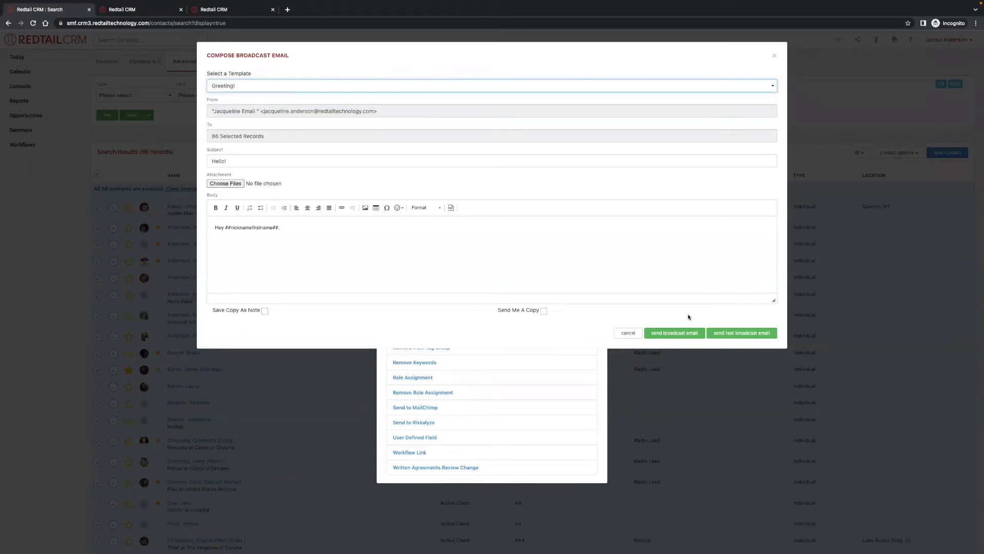
Cancel the broadcast without sending and return to the Client Event Workflow.
left_click(626, 332)
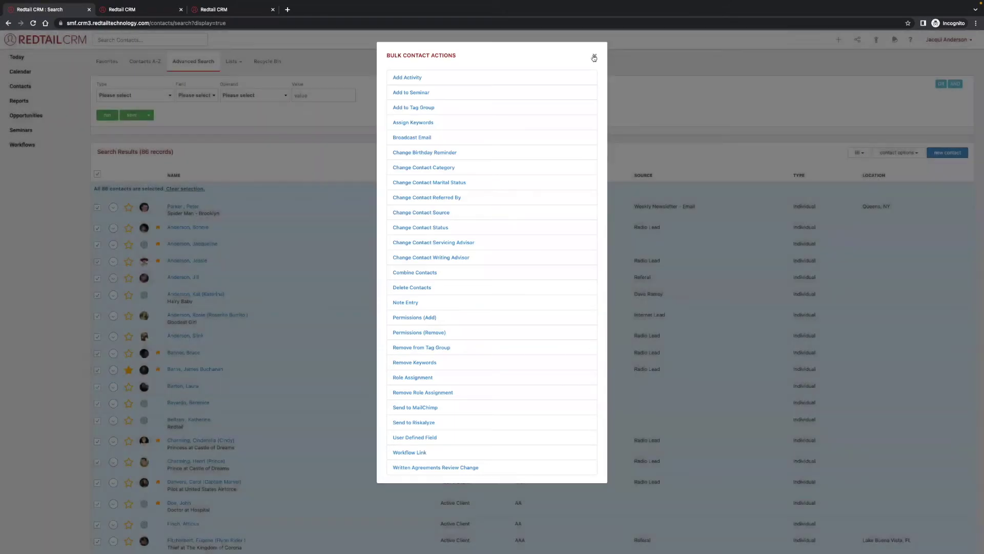
left_click(594, 58)
left_click(154, 9)
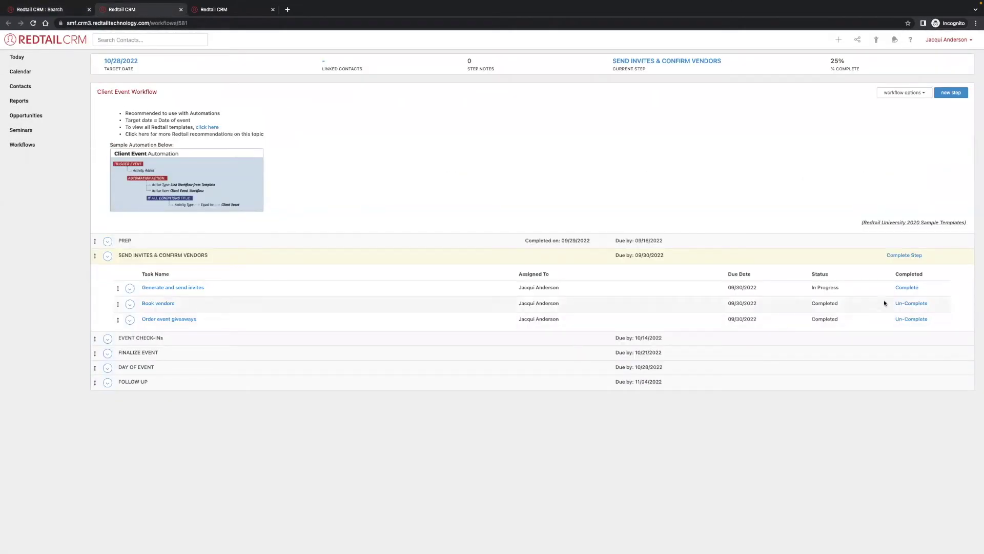
Complete SEND INVITES & CONFIRM VENDORS with outcome 'Completed ----> EVENT CHECK-INs'.
left_click(907, 287)
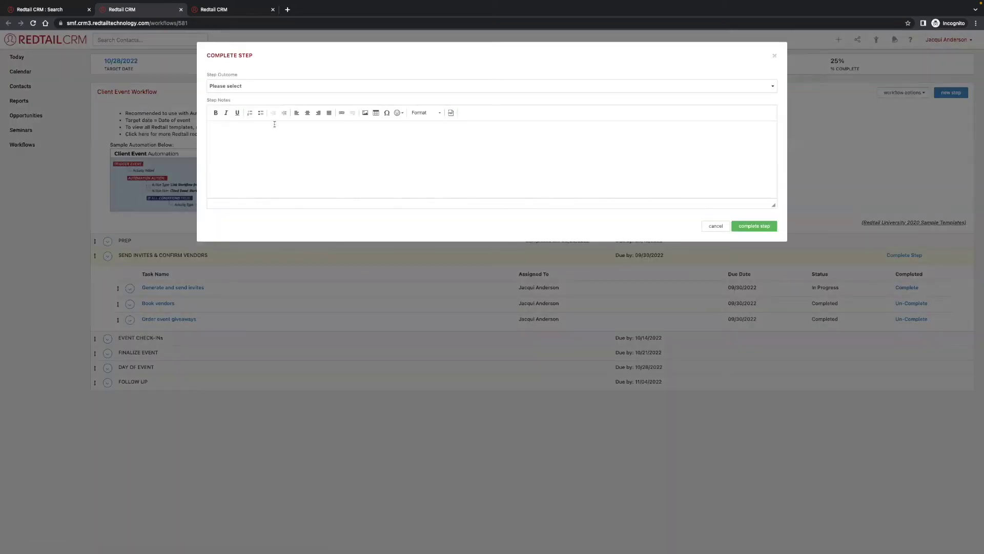
left_click(273, 86)
left_click(273, 95)
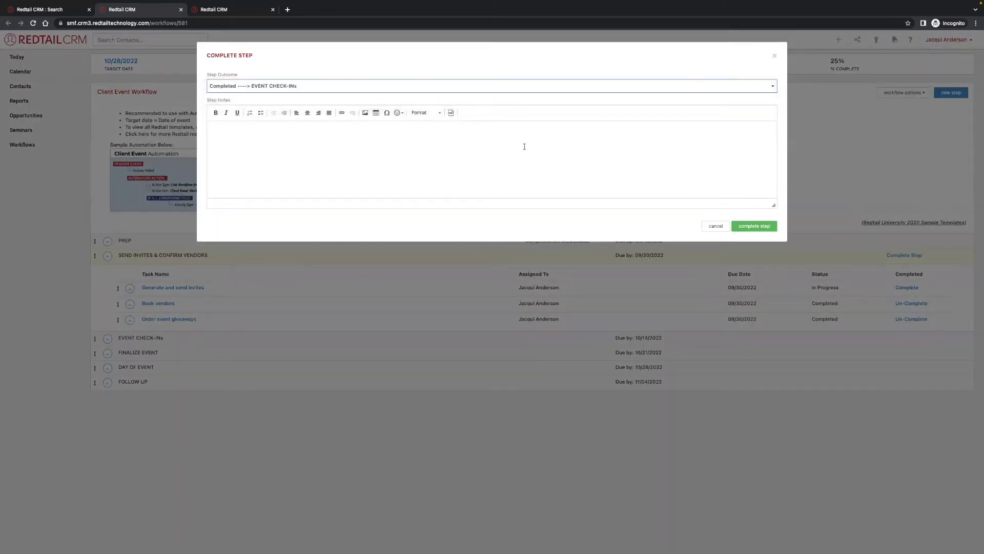
left_click(754, 226)
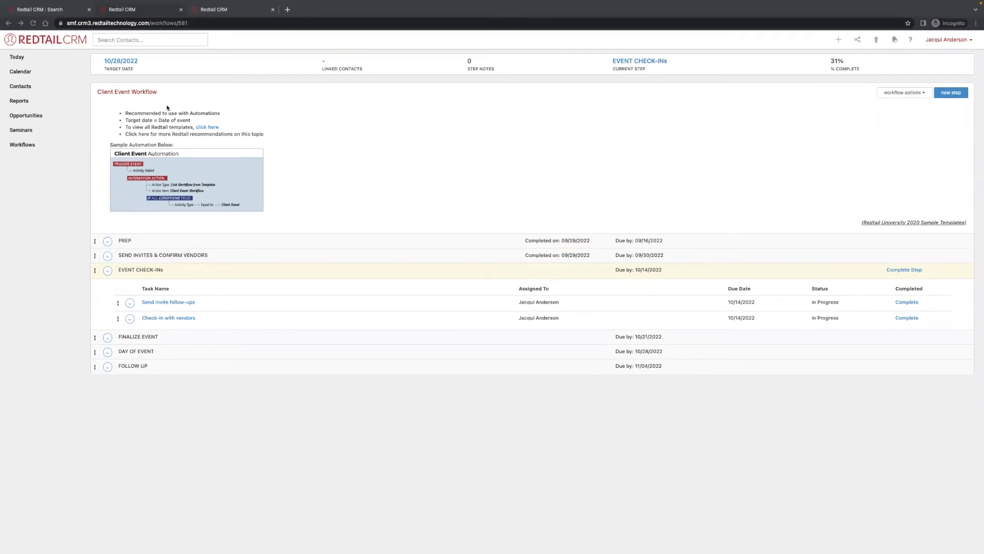
Go to the Seminars list and open the Fall Harvest Festival attendee list.
left_click(64, 10)
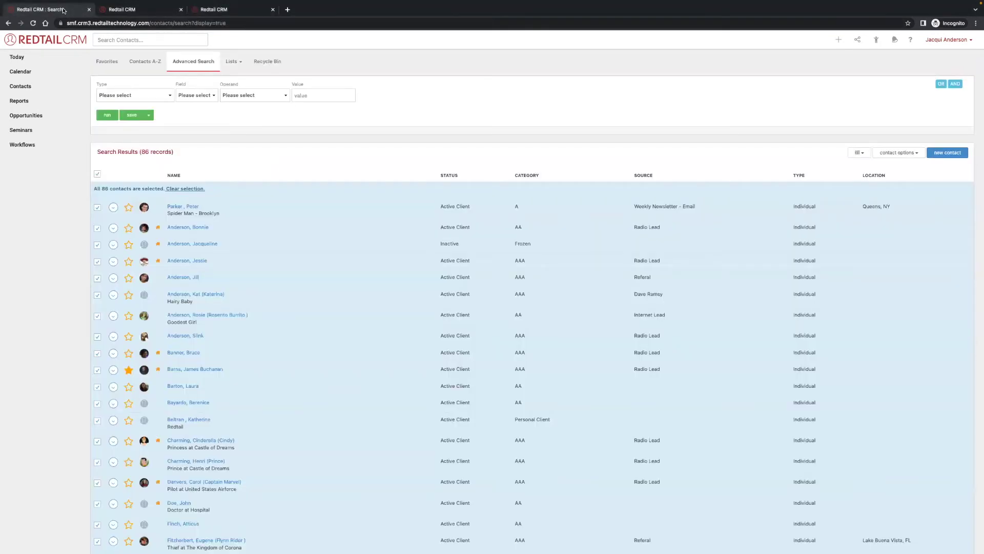
left_click(224, 12)
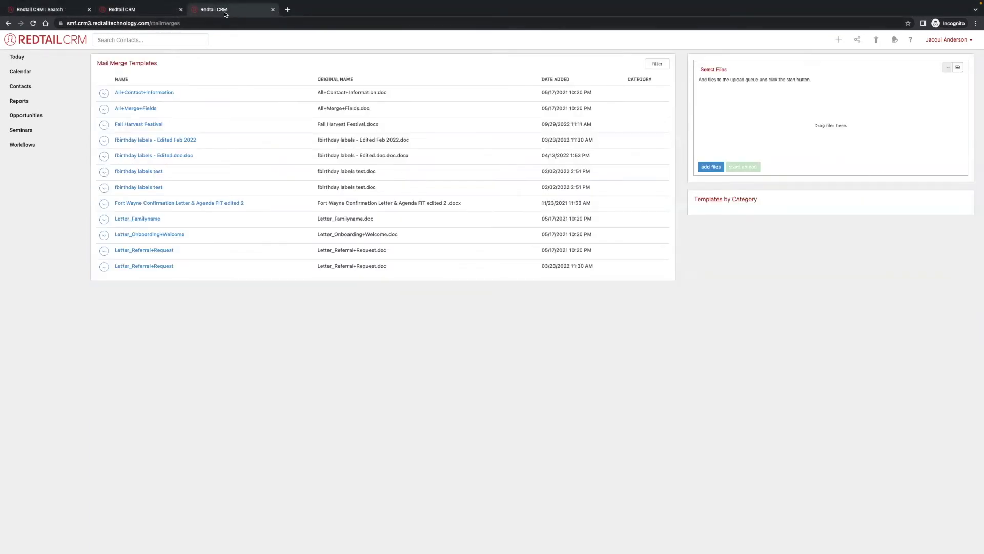
left_click(61, 11)
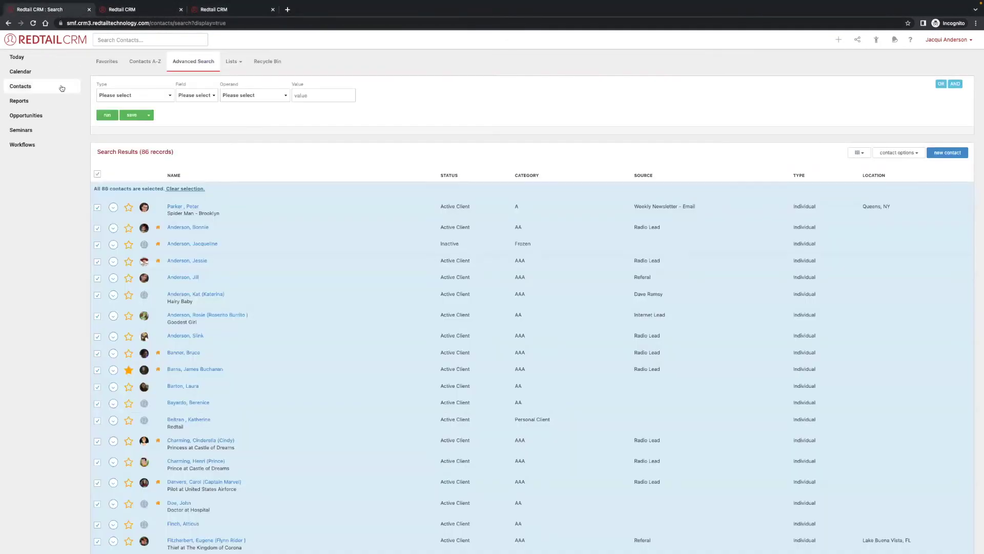
left_click(44, 131)
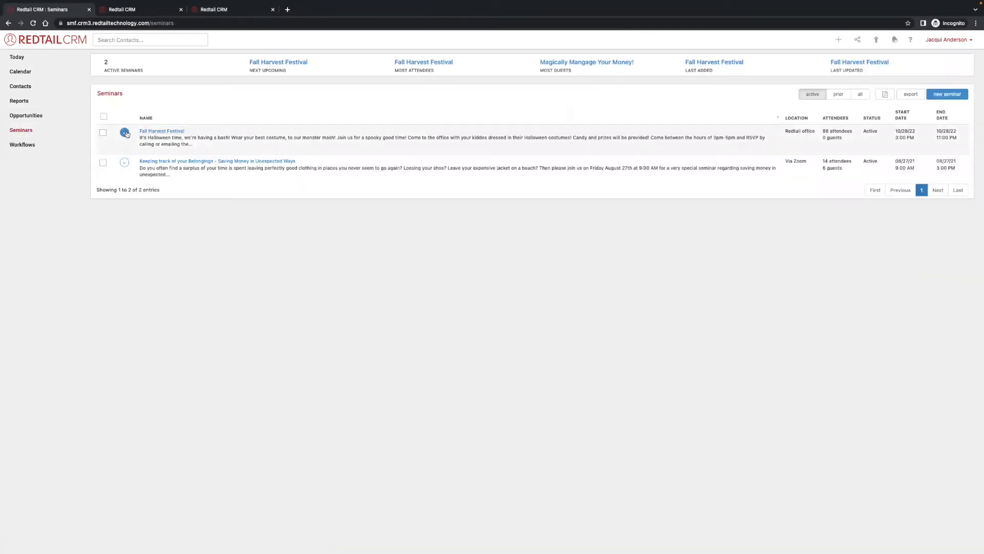
left_click(124, 133)
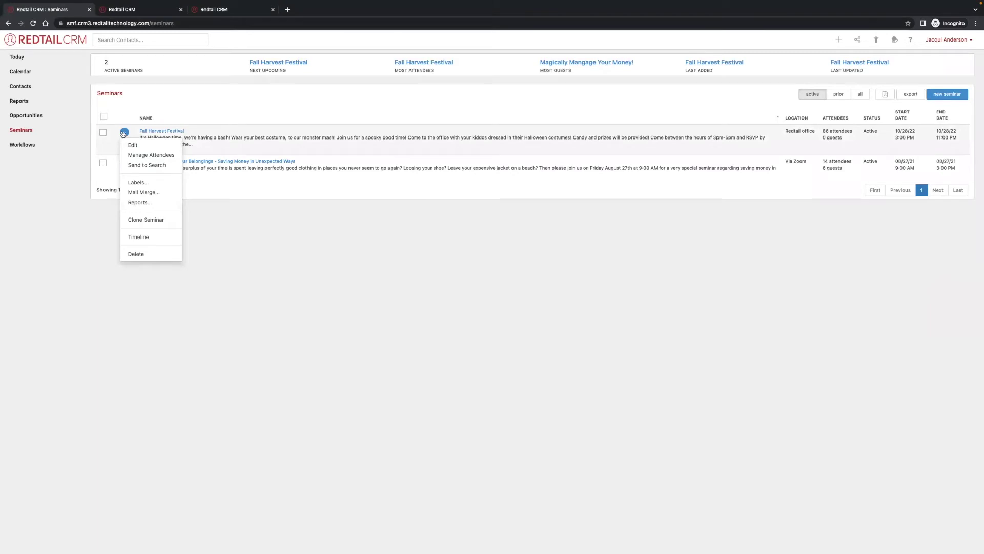
left_click(156, 155)
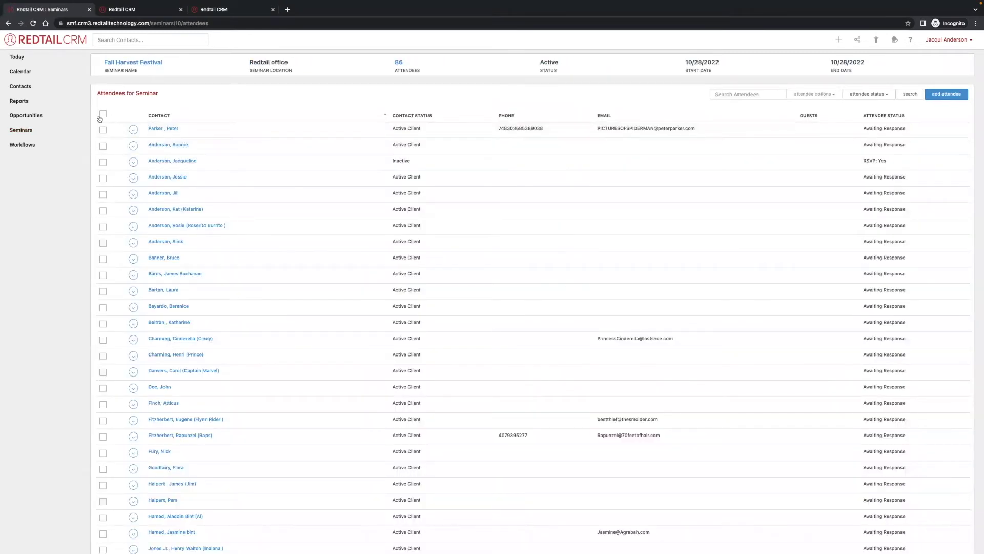
Select all 86 attendees, then leave five of them out of the selection.
left_click(103, 115)
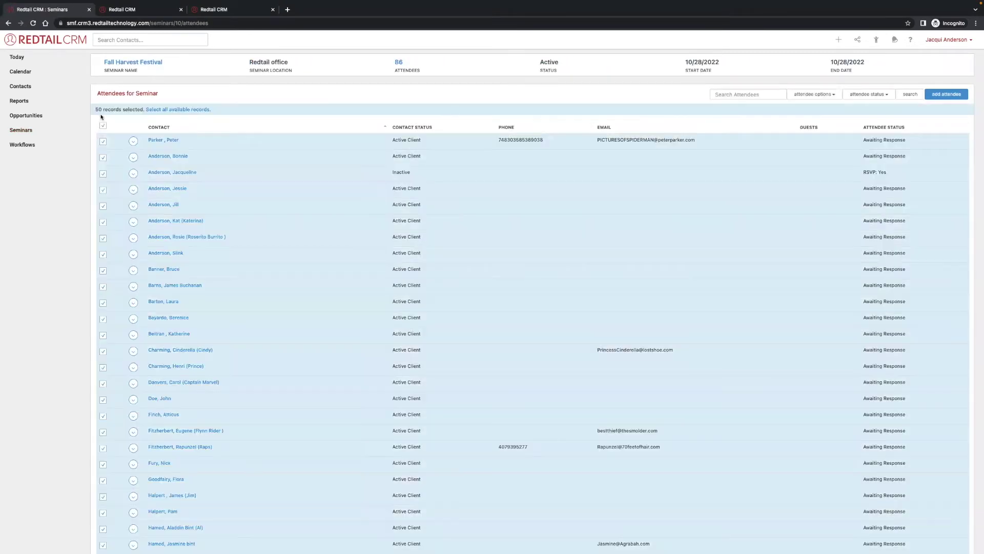
left_click(168, 110)
left_click(102, 207)
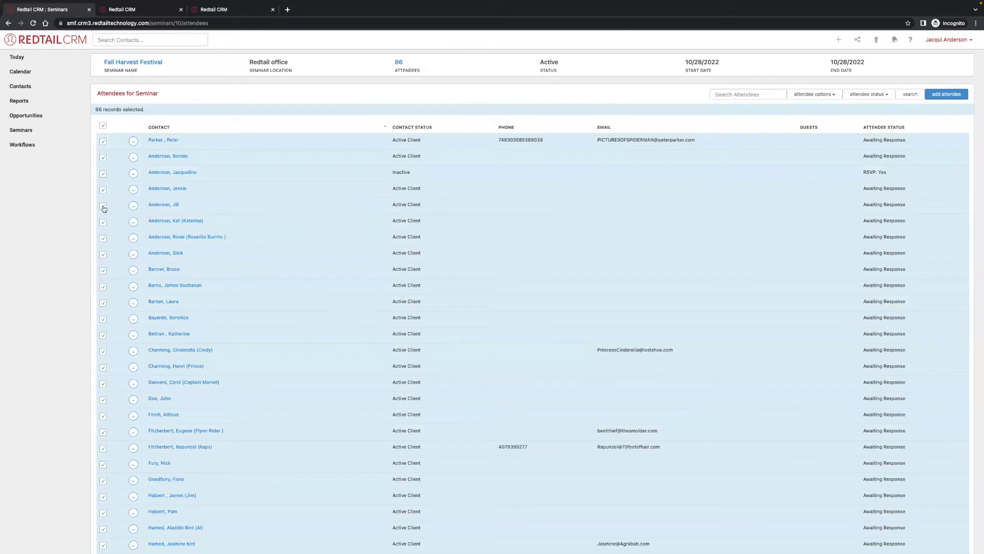
left_click(103, 286)
left_click(103, 383)
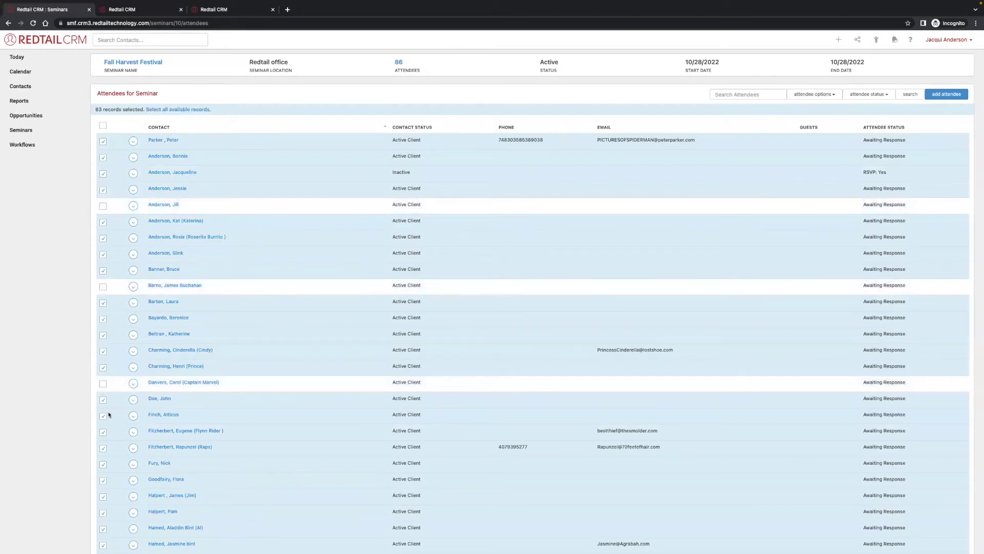
left_click(102, 448)
left_click(103, 319)
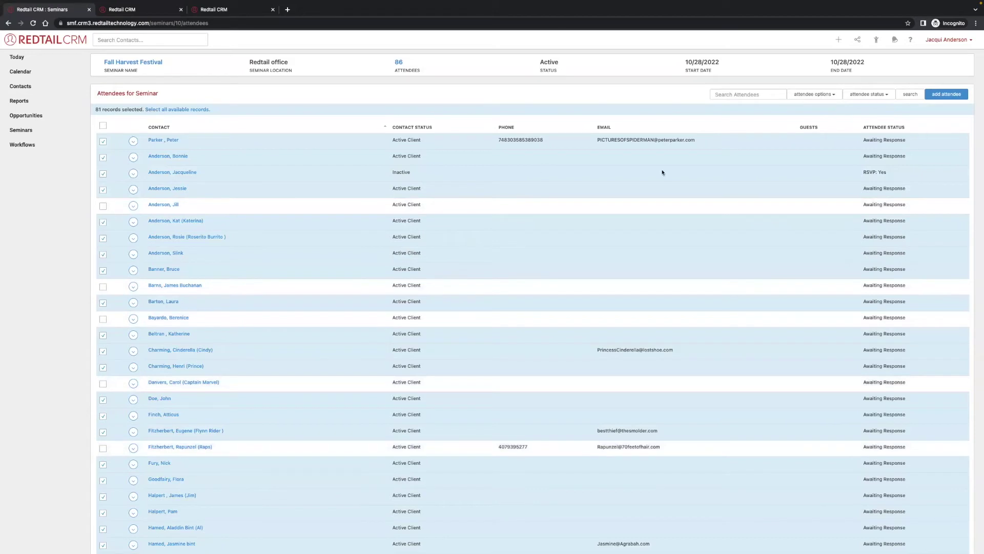
Update the selected attendees' status to RSVP: Yes.
left_click(808, 95)
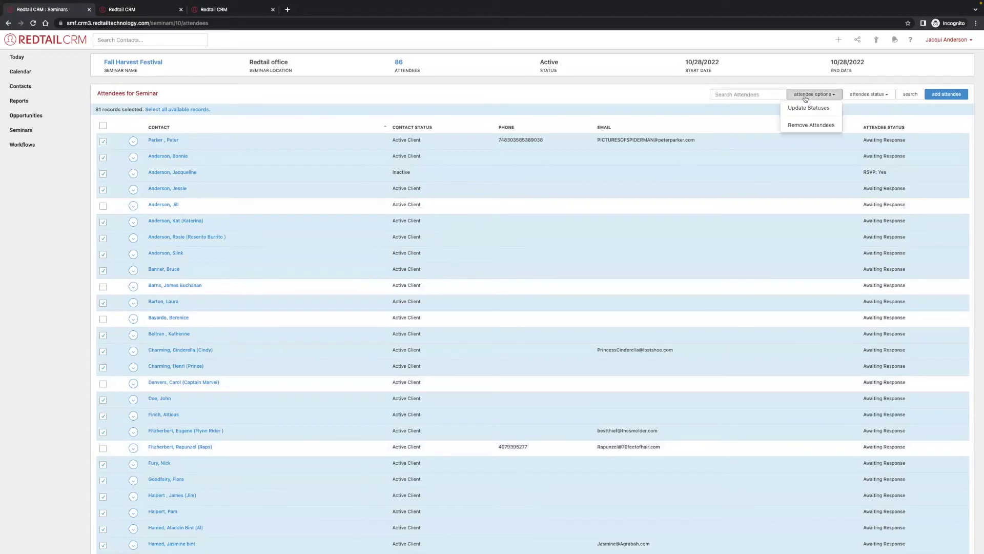
left_click(821, 108)
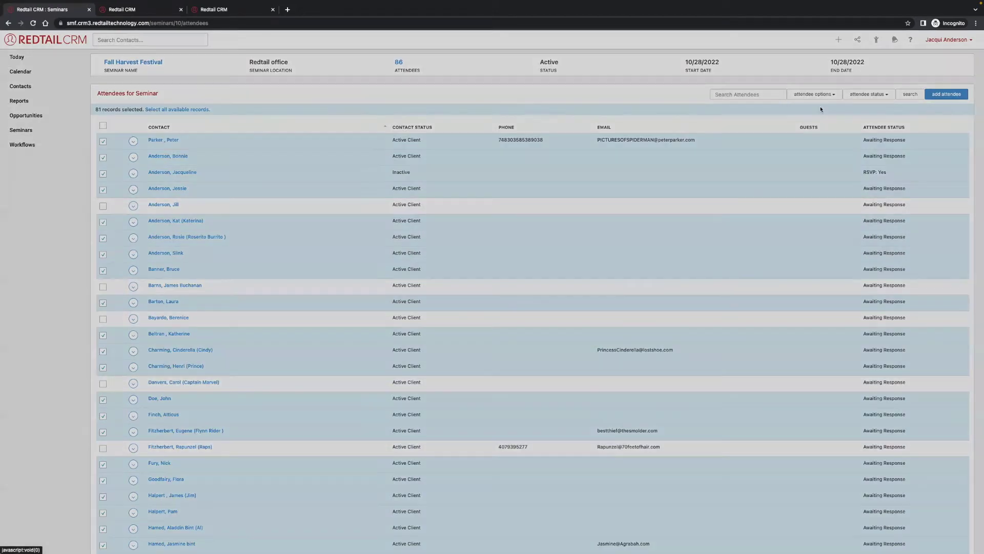
left_click(469, 87)
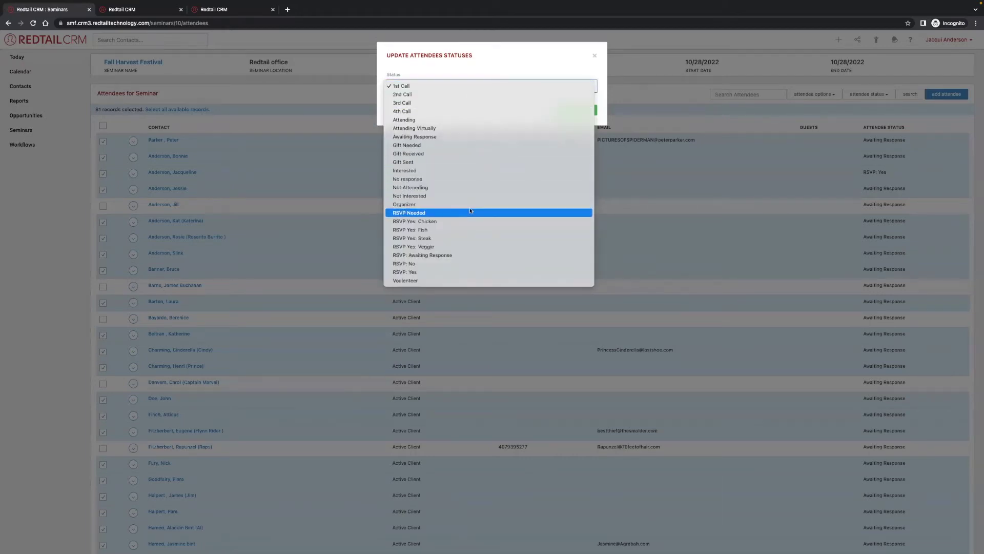
left_click(470, 271)
left_click(561, 112)
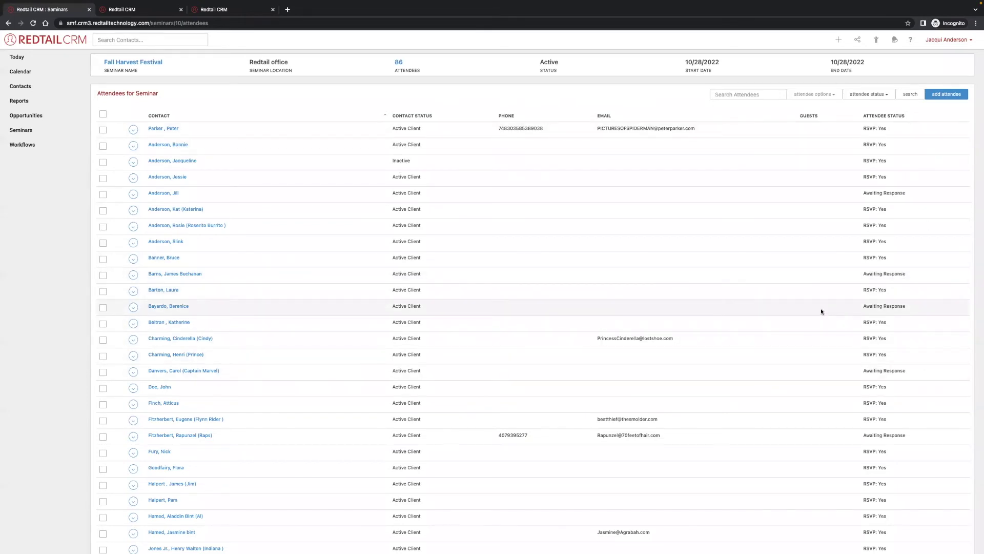
scroll(710, 229, "down", 1)
scroll(551, 145, "up", 1)
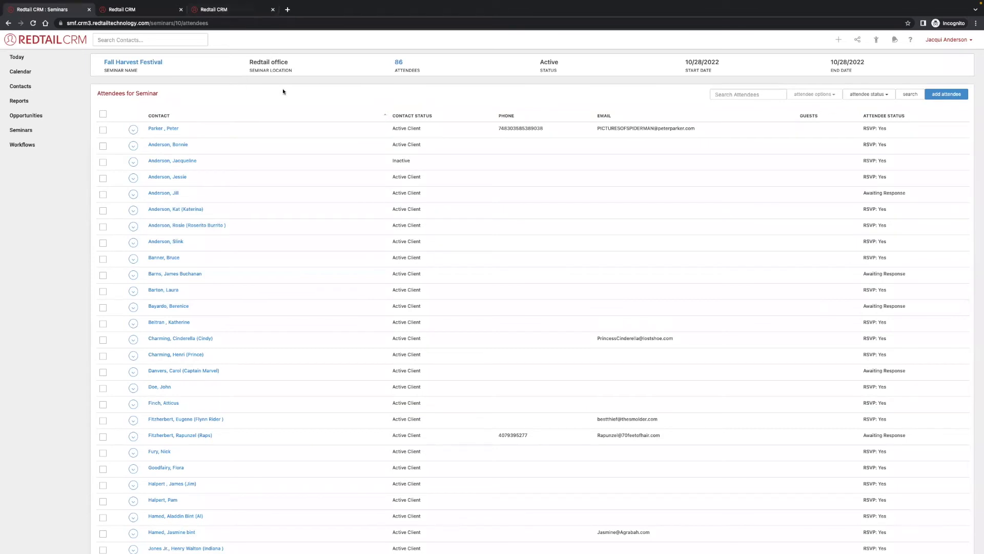
Complete the Send invite follow-ups task and choose outcome 'Completed ----> FINALIZE EVENT'.
left_click(131, 12)
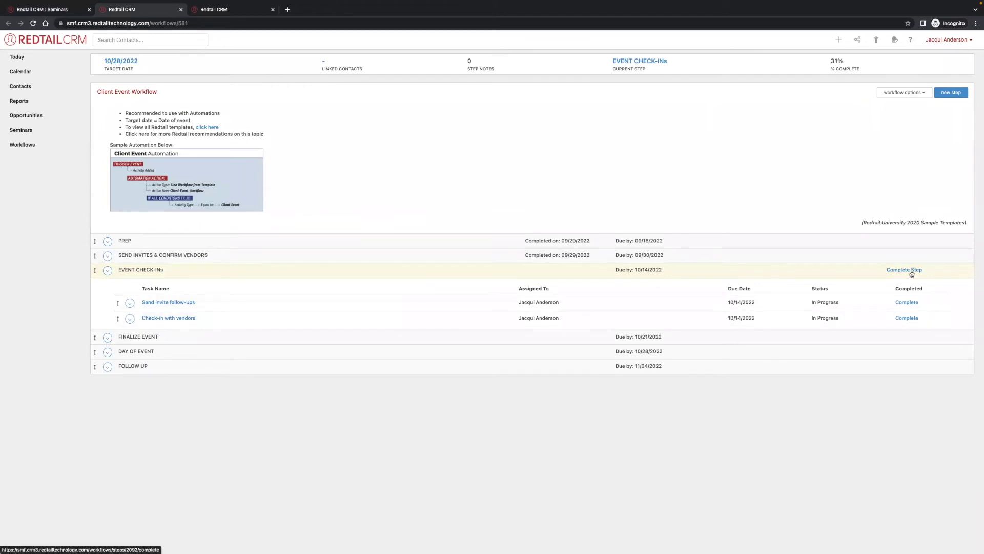
left_click(917, 302)
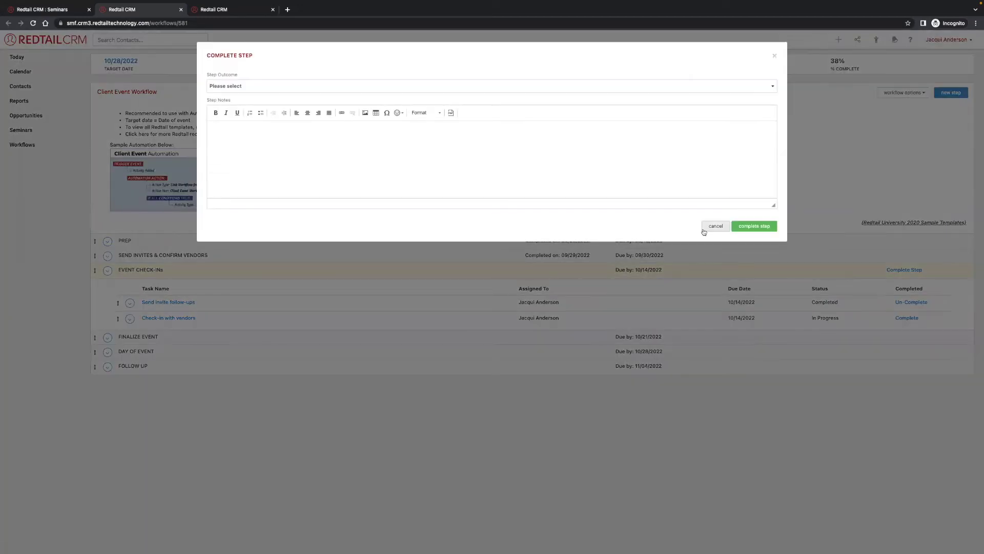
left_click(389, 87)
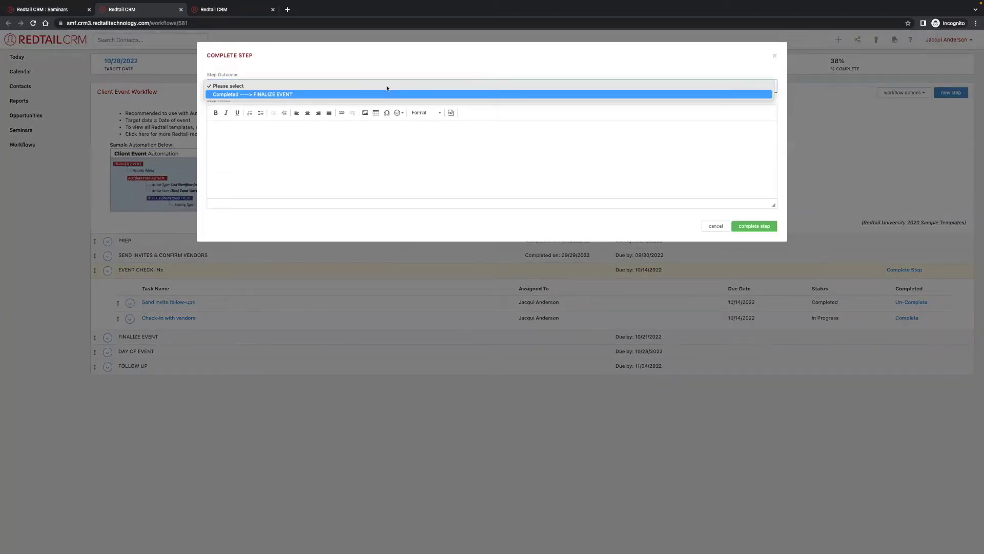
left_click(388, 95)
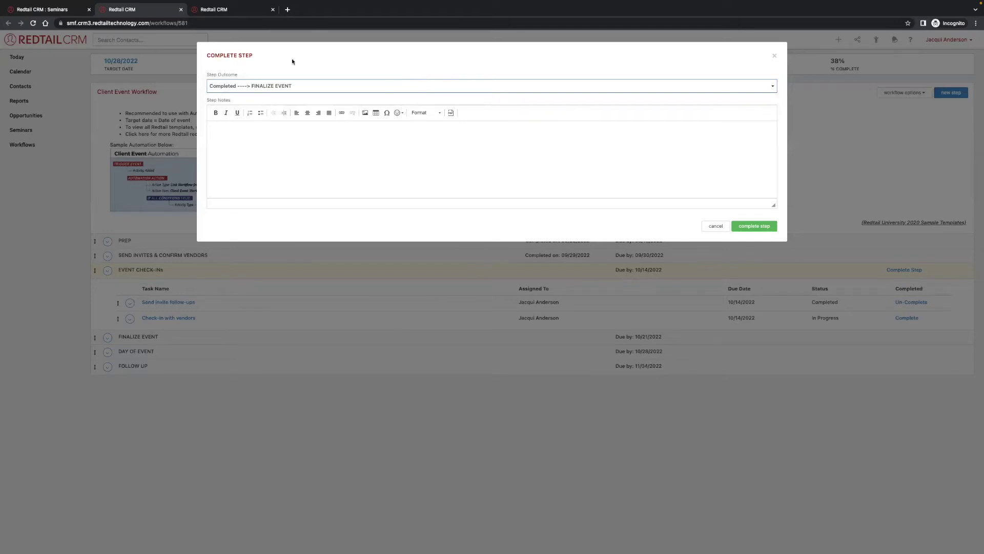
left_click(226, 9)
left_click(39, 10)
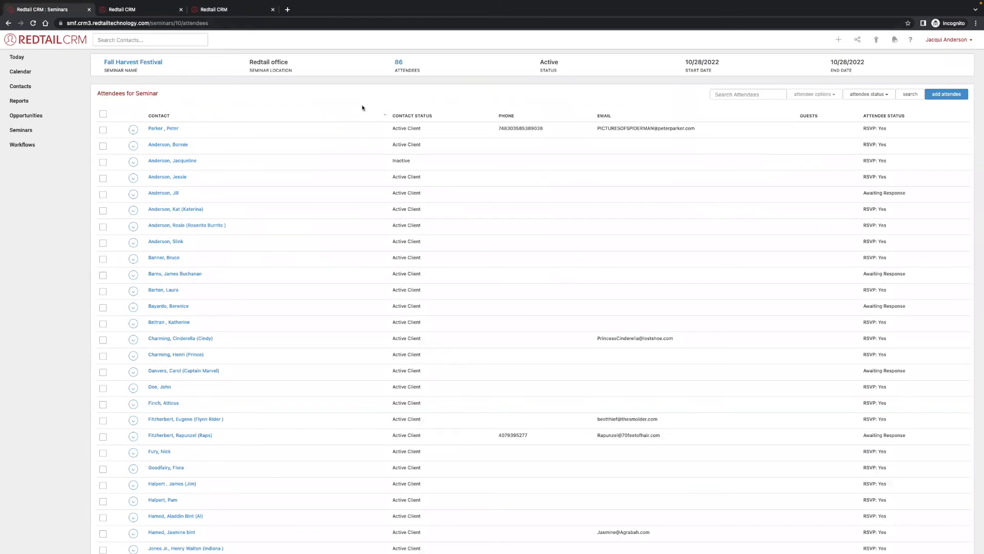
Add a guest by full name to the second attendee's guest list.
left_click(134, 130)
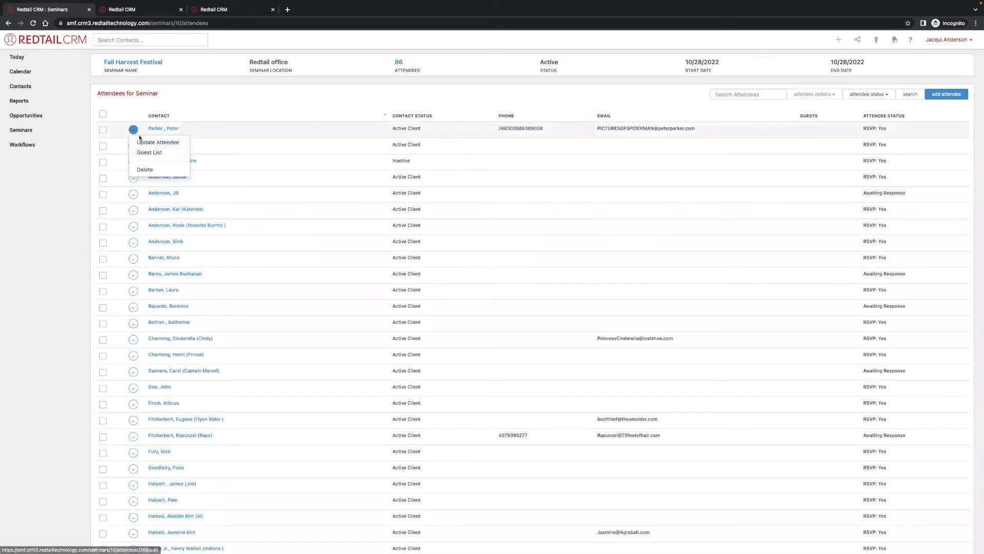
left_click(155, 144)
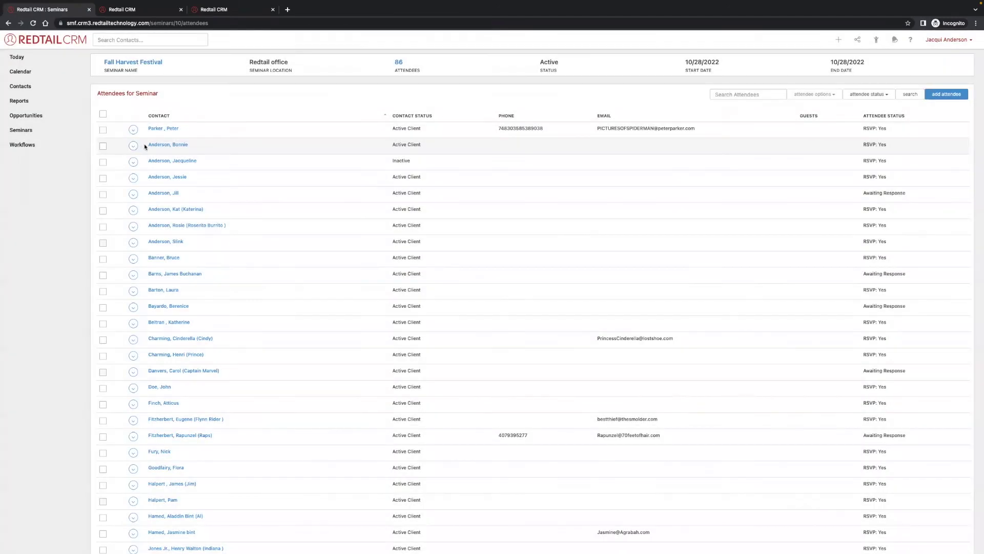
left_click(143, 144)
left_click(143, 144)
left_click(132, 159)
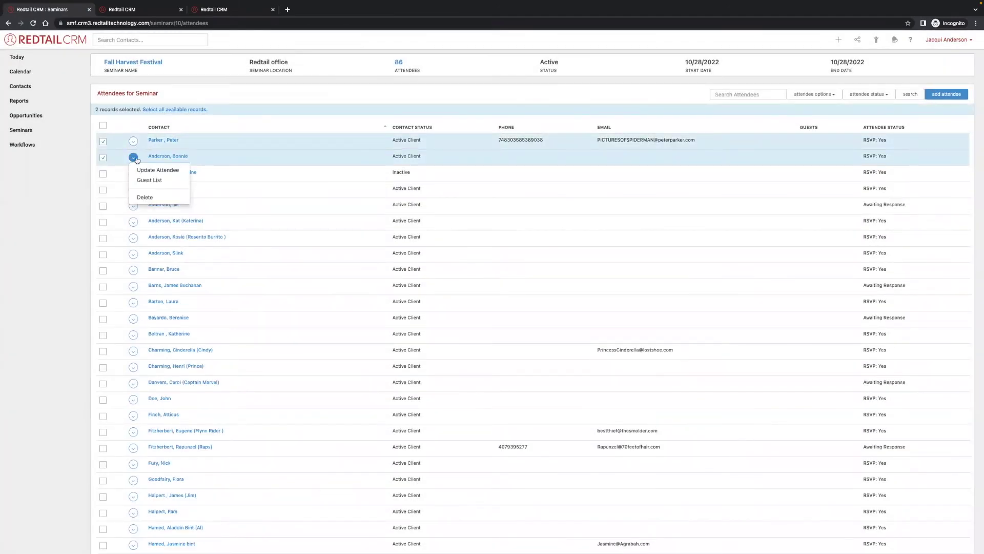
left_click(151, 180)
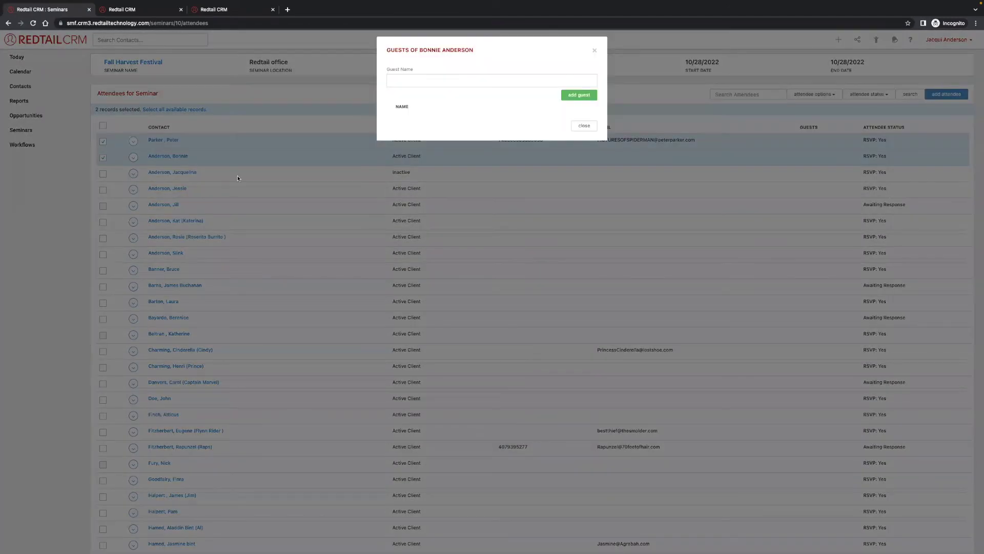
left_click(440, 84)
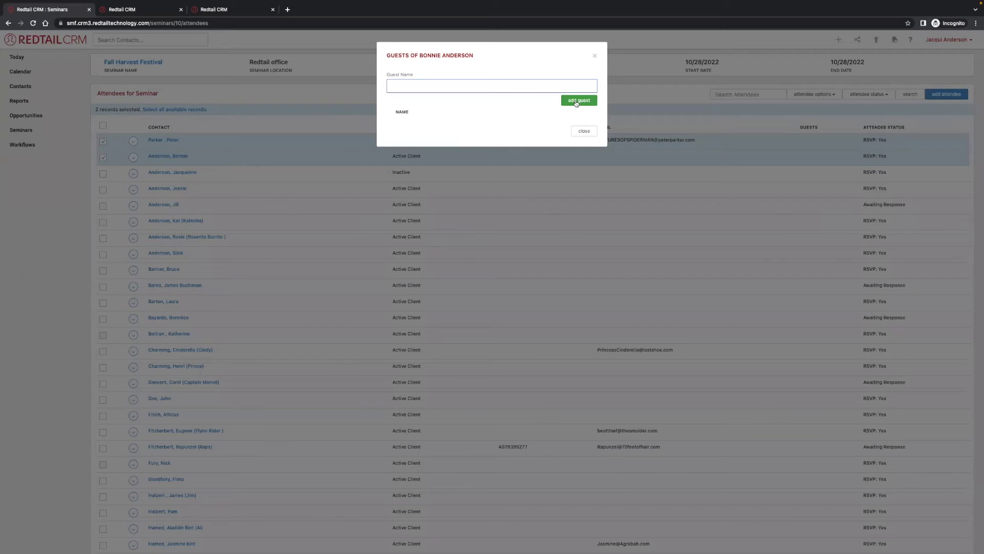
left_click(591, 102)
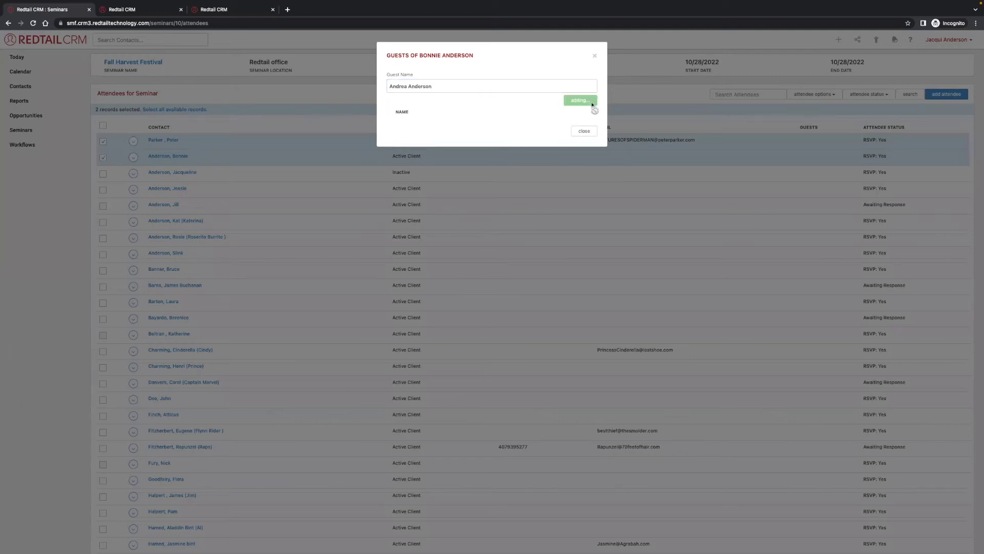
left_click(584, 126)
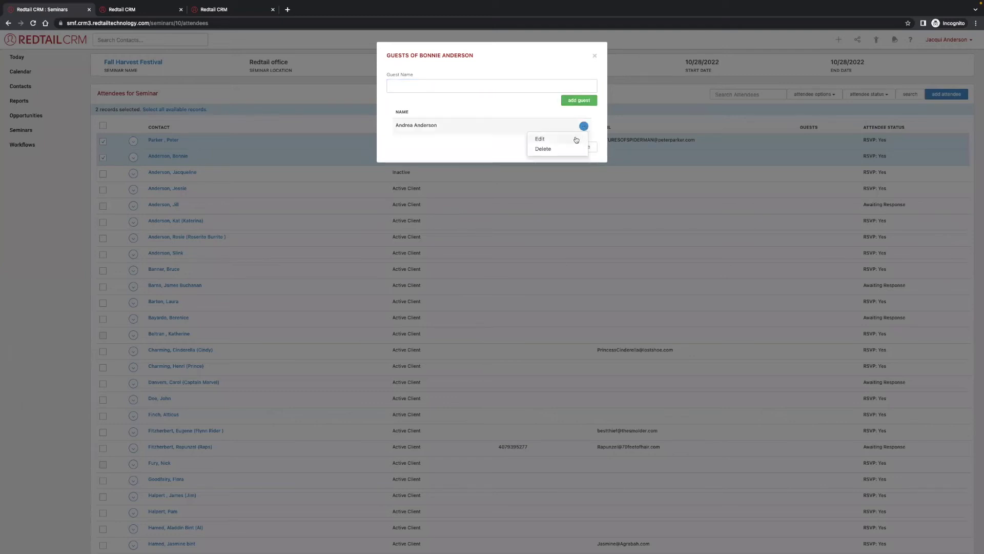
left_click(572, 132)
left_click(586, 147)
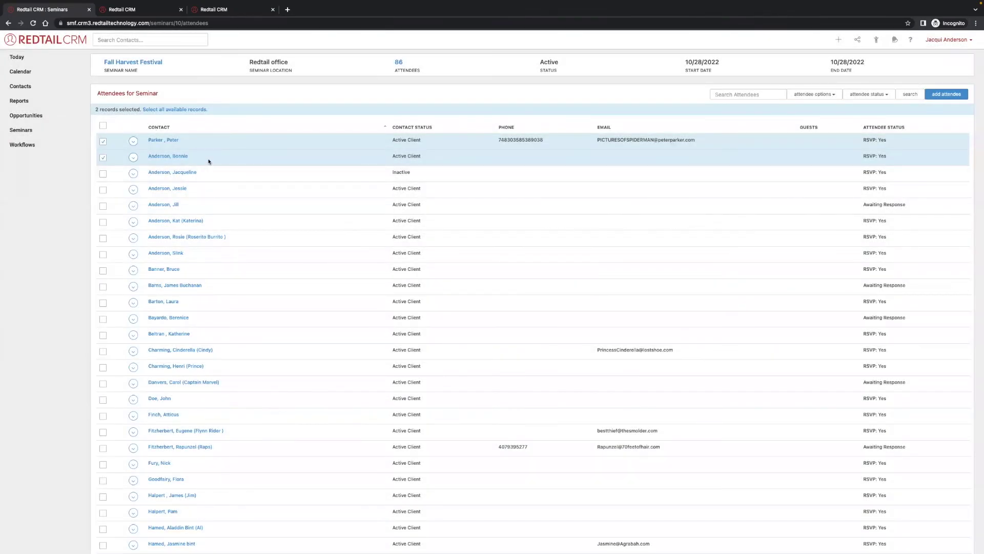
Clear the row selections and reopen the guest list to verify the new guest.
left_click(199, 157)
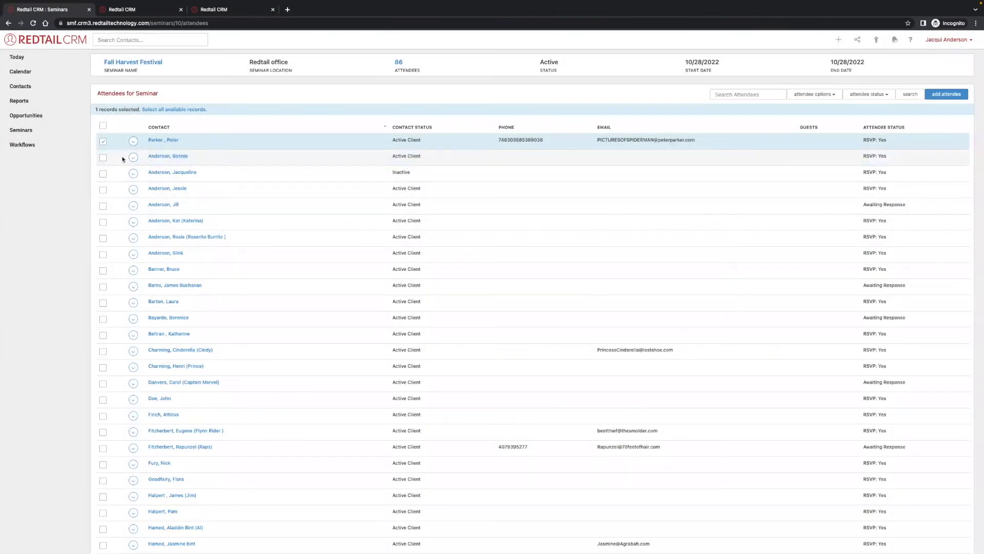
left_click(103, 142)
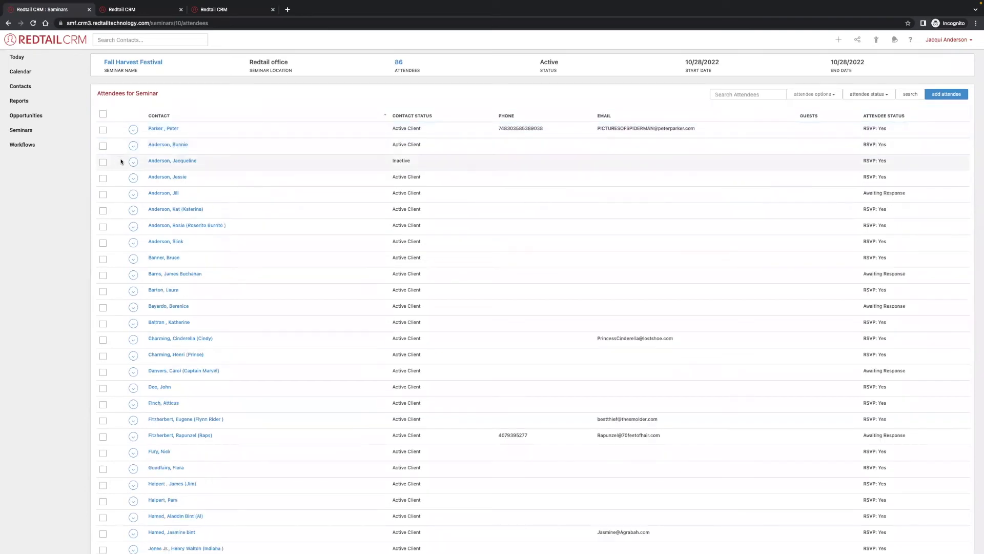
left_click(133, 145)
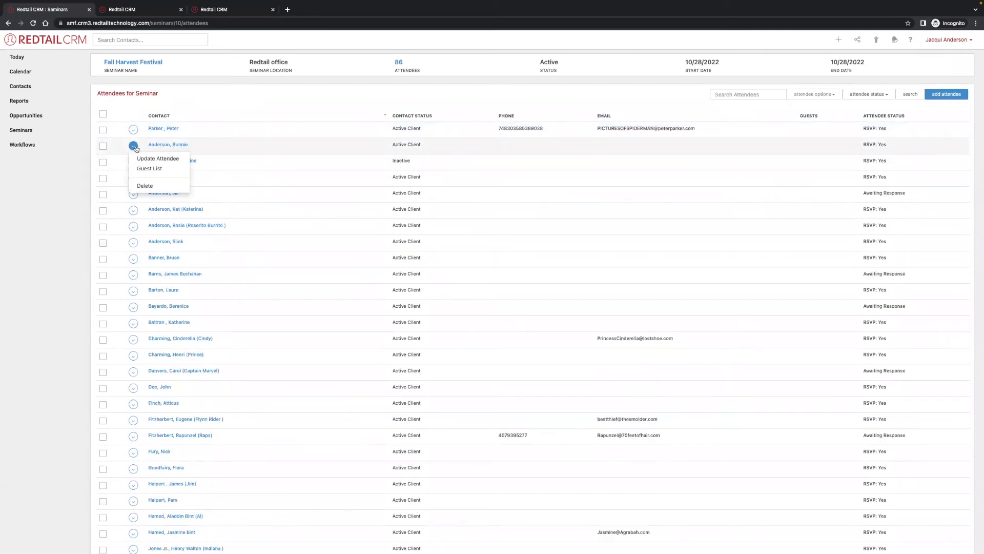
left_click(152, 170)
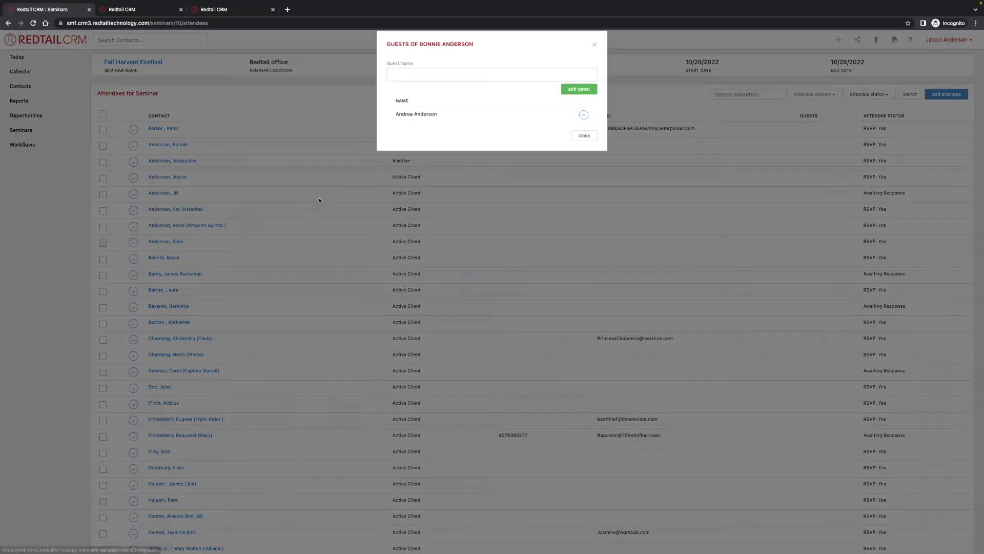
left_click(477, 86)
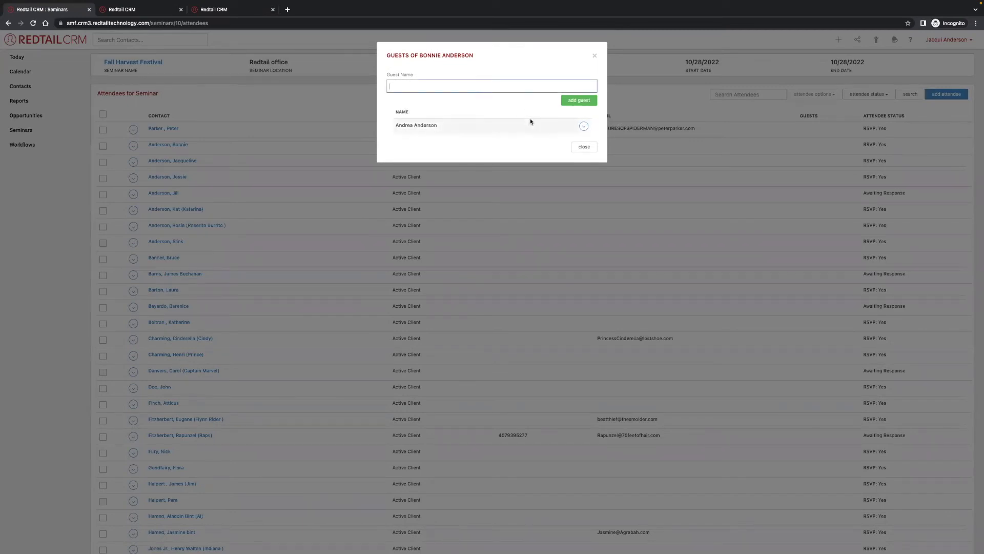
left_click(594, 149)
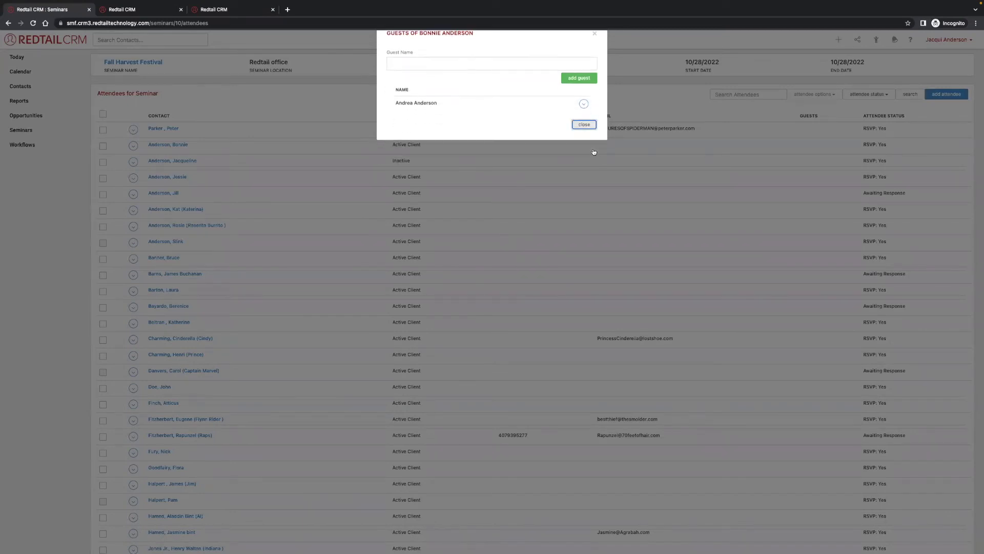
Confirm the EVENT CHECK-INs step, then complete the Pre-event team meeting and Finalize presentation tasks.
left_click(159, 15)
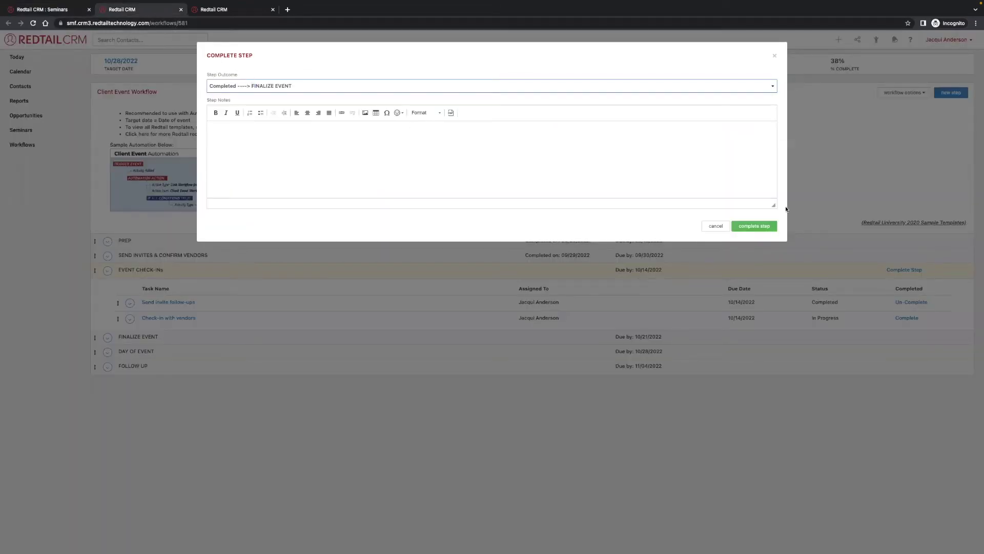
left_click(754, 226)
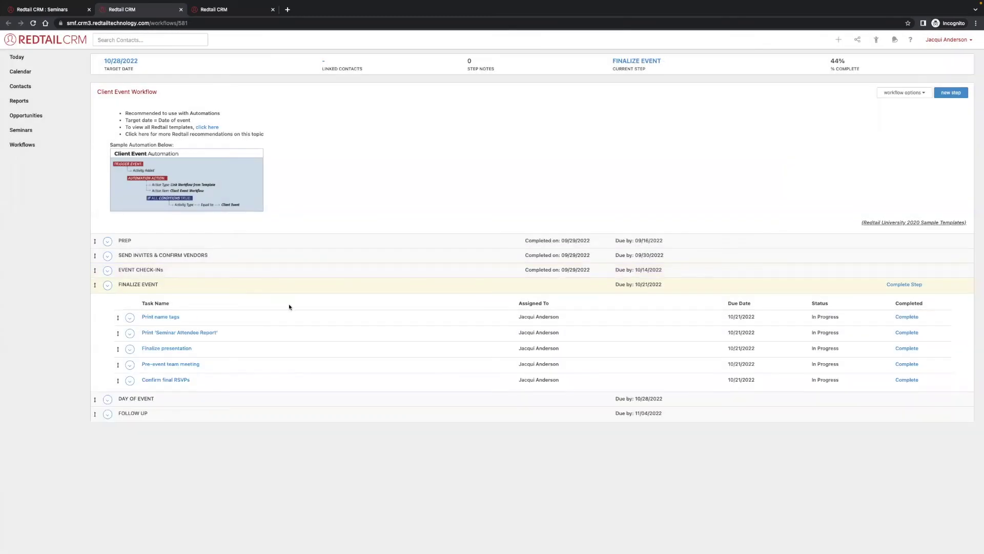
mouse_move(163, 317)
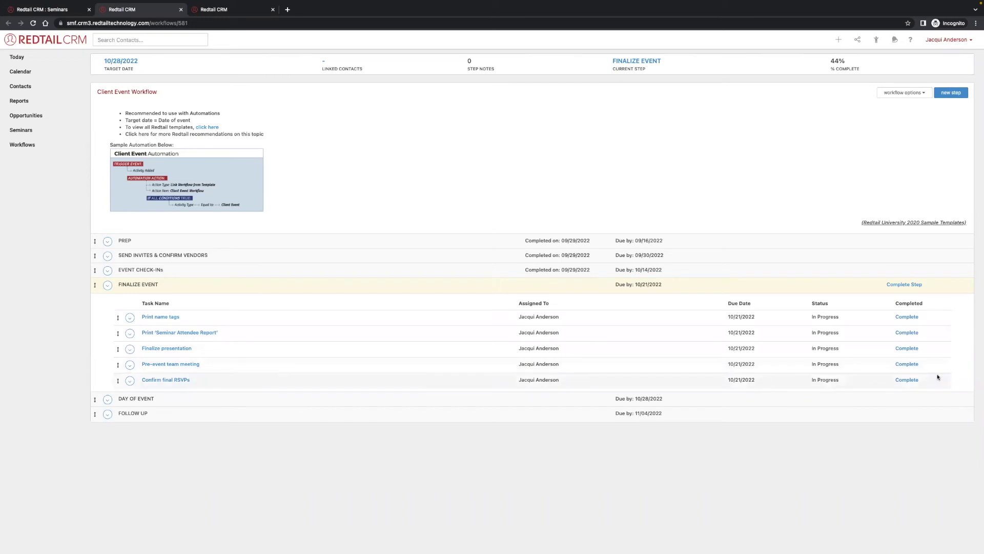
left_click(907, 367)
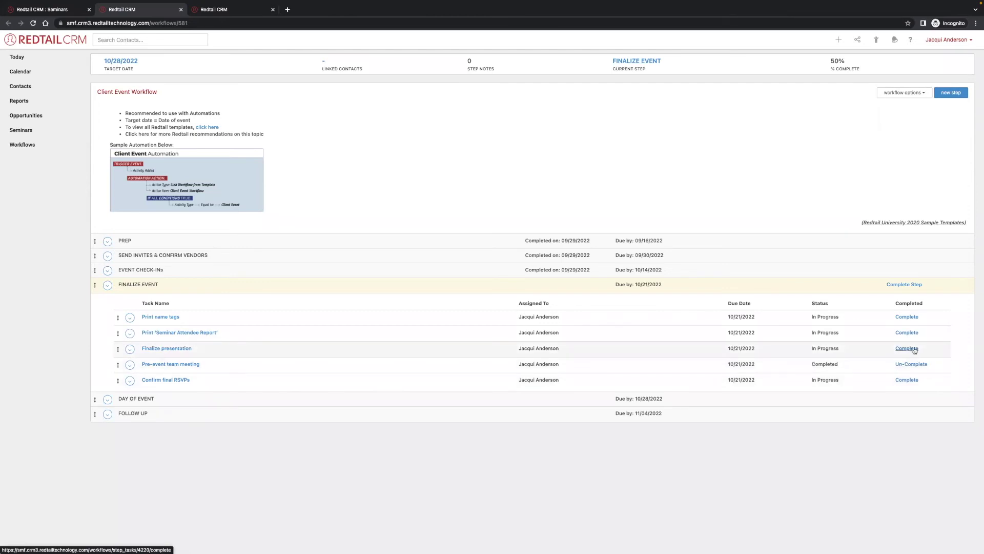
left_click(907, 348)
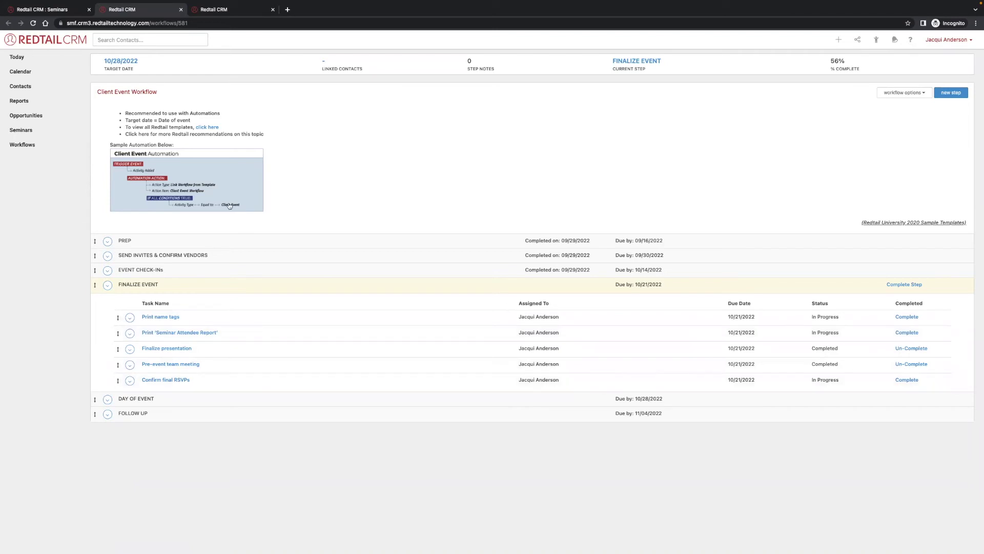
left_click(47, 10)
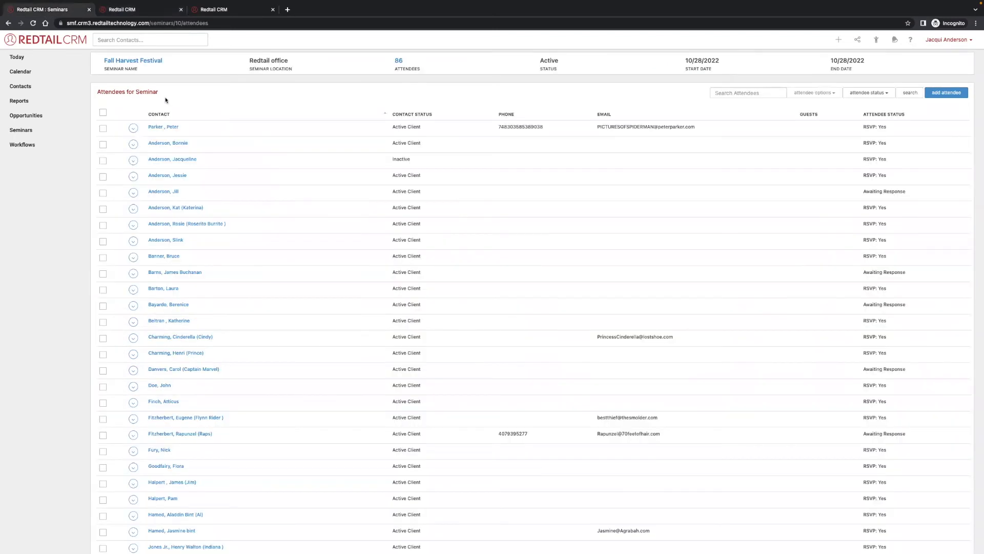
Open the label creation settings for the Fall Harvest Festival seminar.
left_click(27, 131)
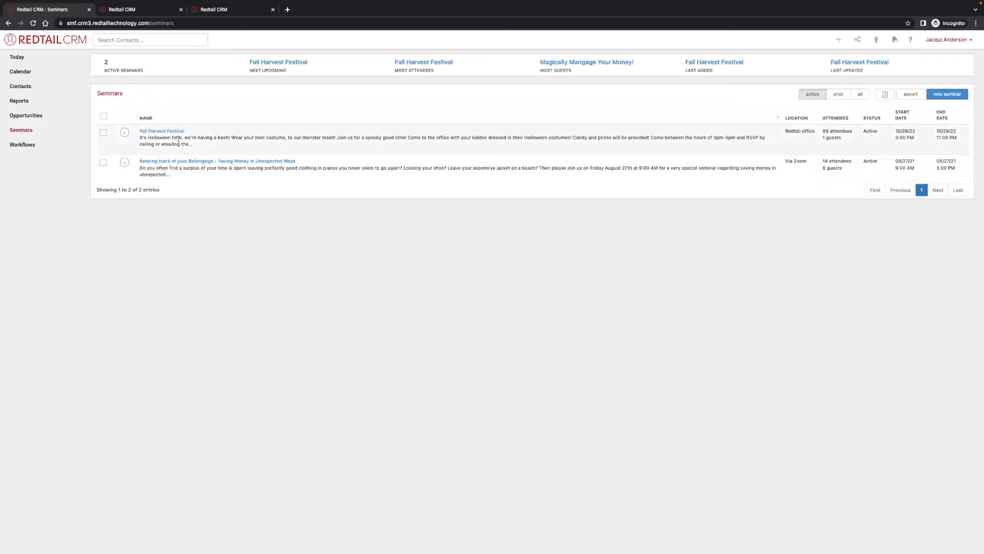
left_click(124, 135)
left_click(124, 137)
left_click(125, 134)
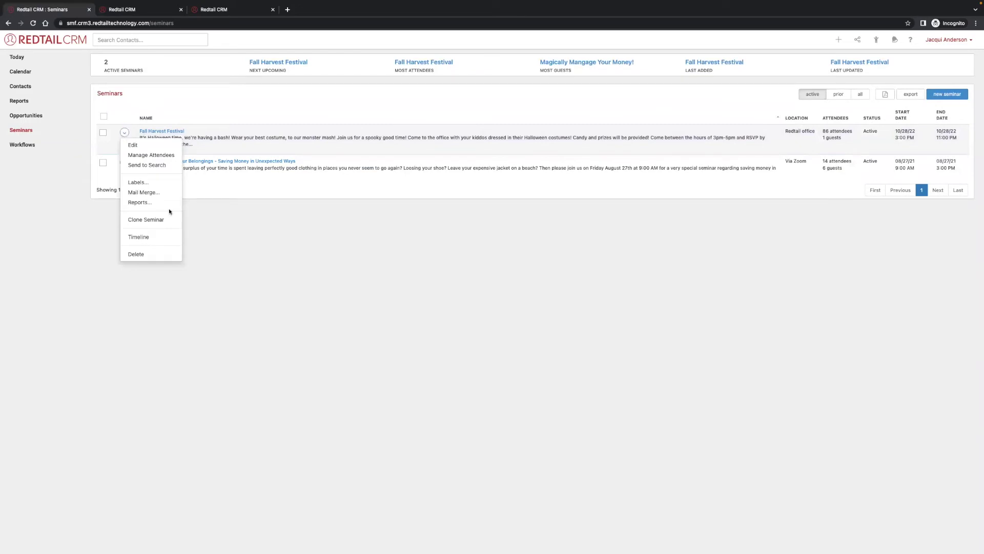
left_click(158, 189)
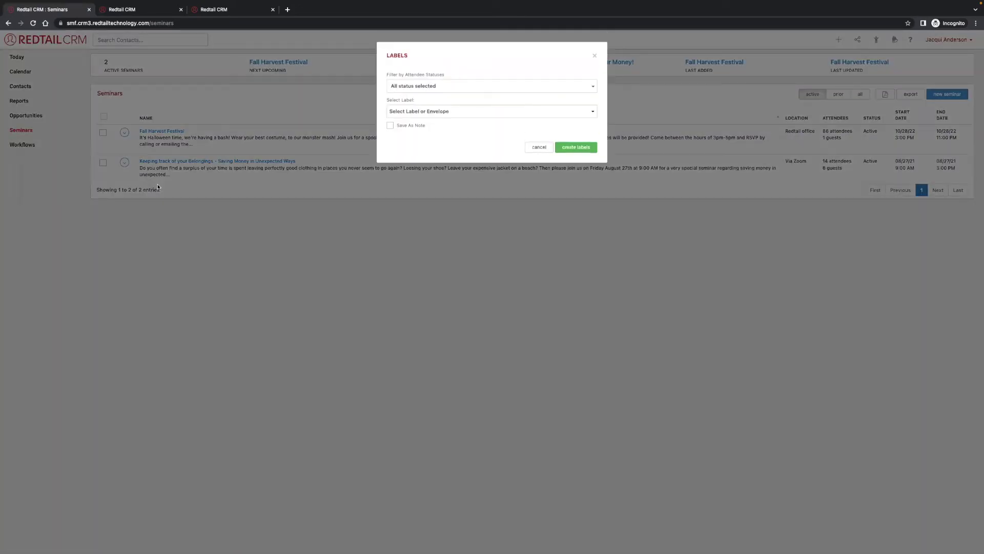
Filter the label recipients to attendees with status RSVP: Yes.
left_click(467, 86)
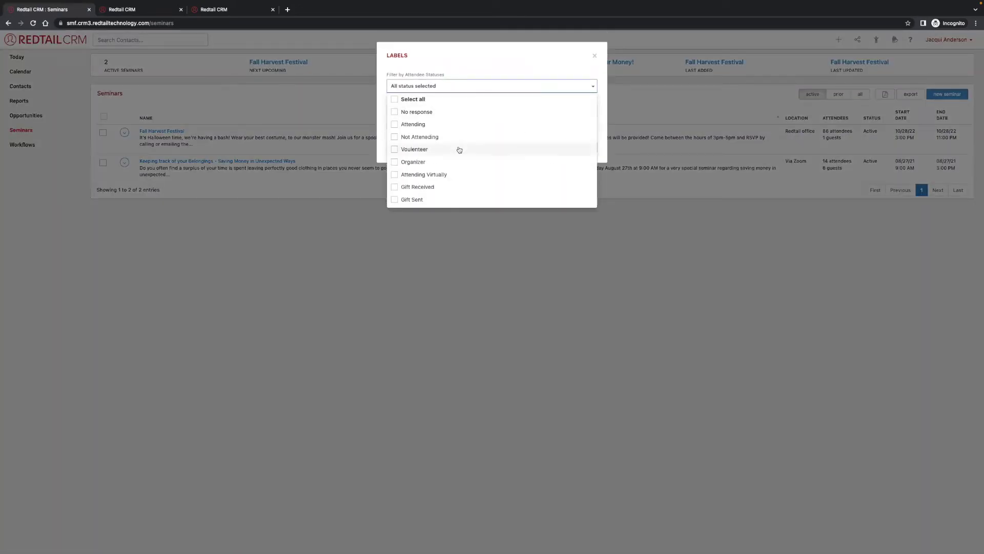
left_click(453, 87)
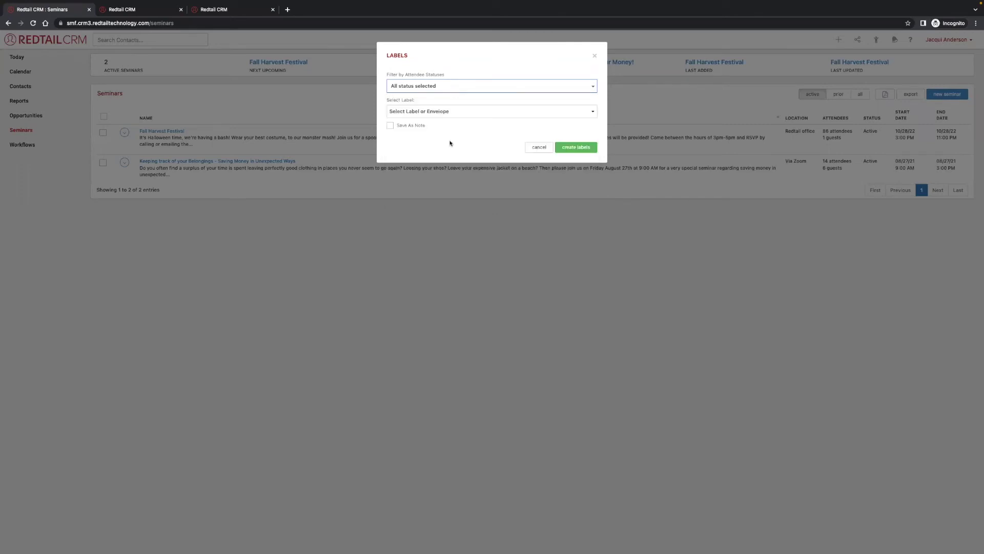
left_click(451, 87)
scroll(442, 122, "down", 1)
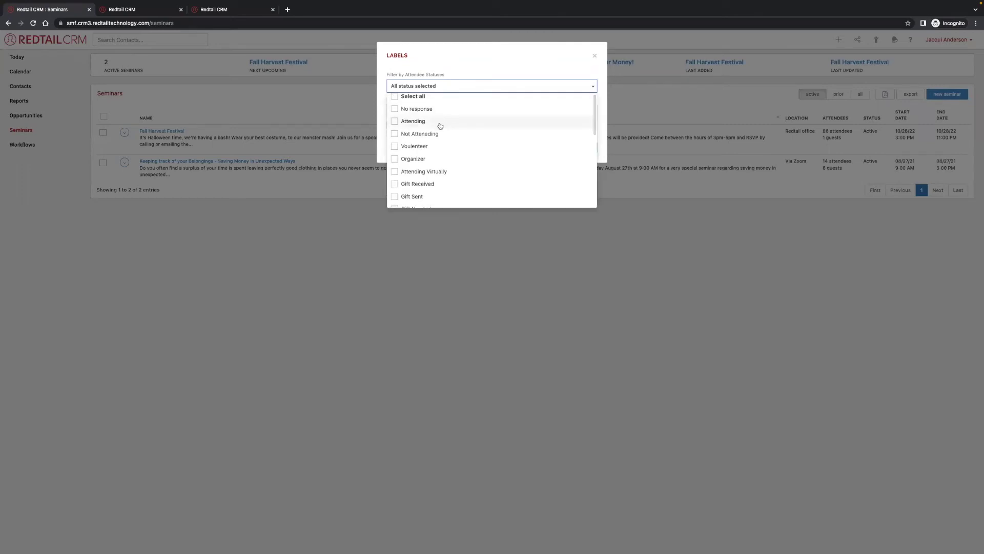
scroll(440, 126, "down", 5)
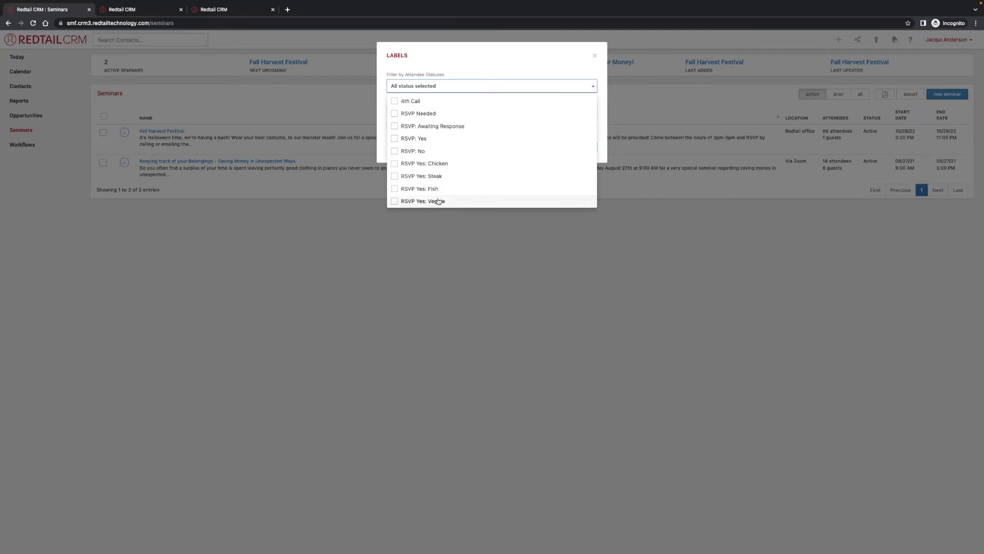
left_click(432, 138)
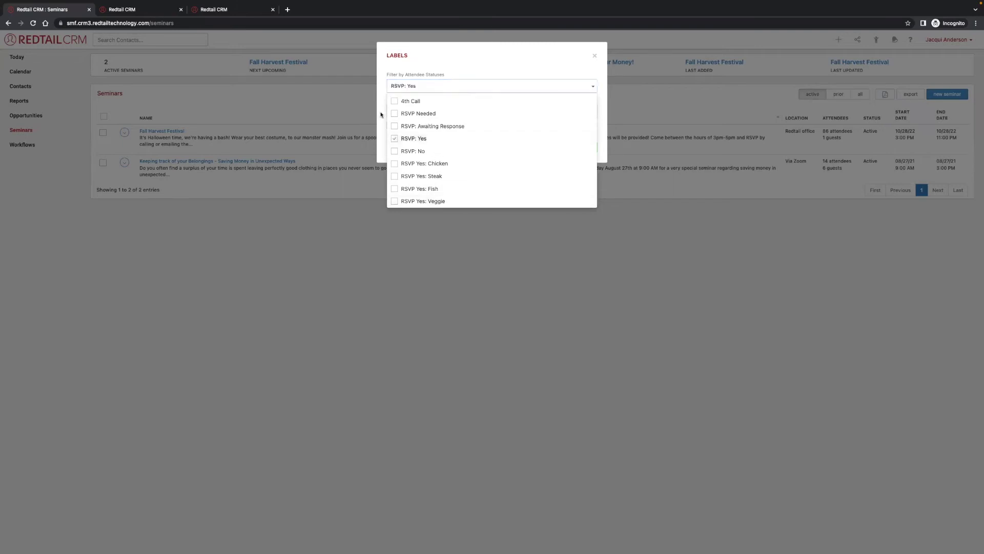
left_click(381, 116)
Create Avery 5160 labels saved as a note and open the downloaded document.
left_click(430, 112)
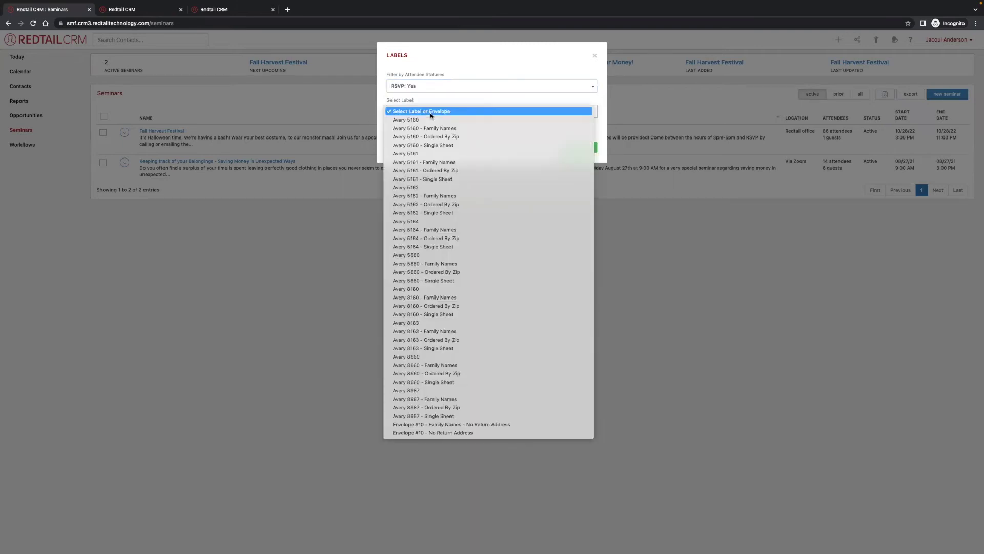
left_click(430, 119)
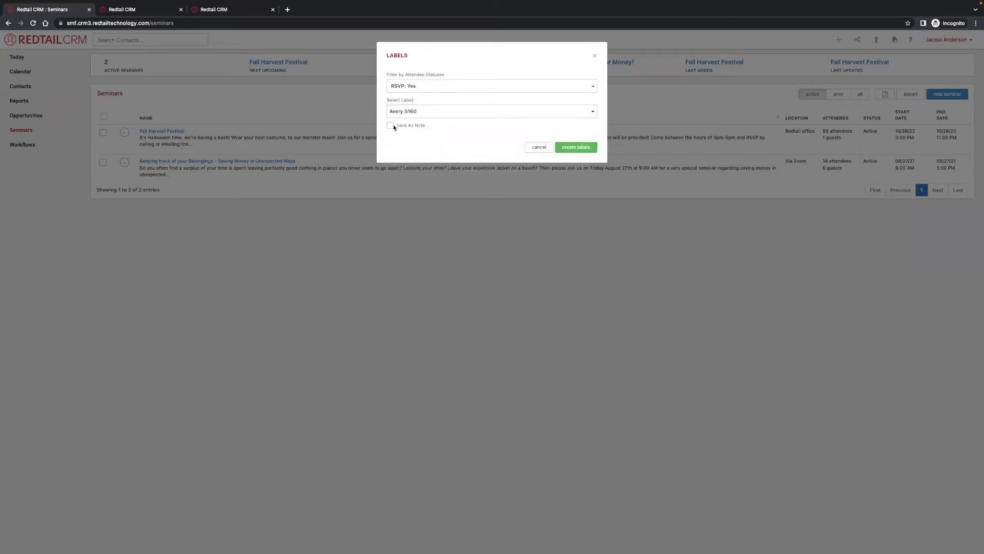
left_click(390, 126)
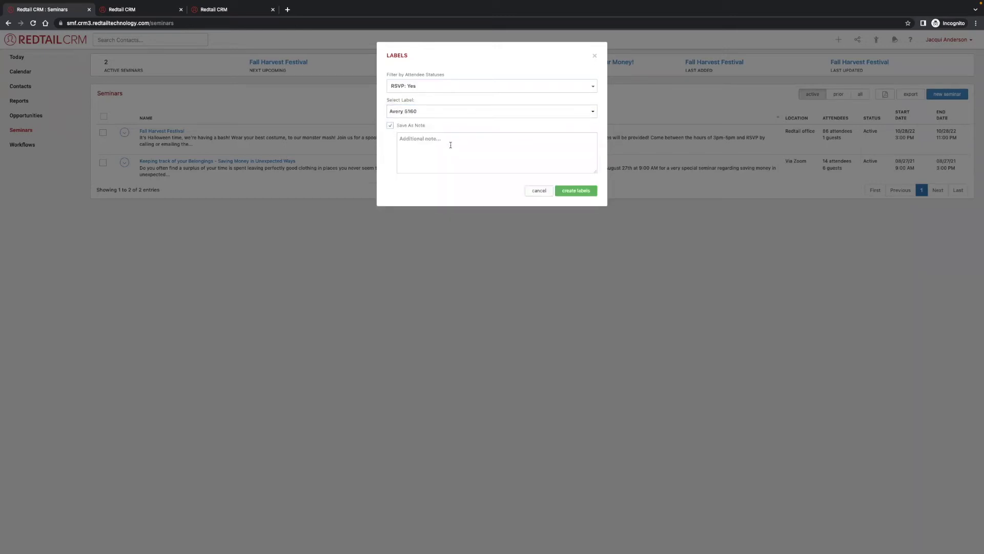
left_click(576, 191)
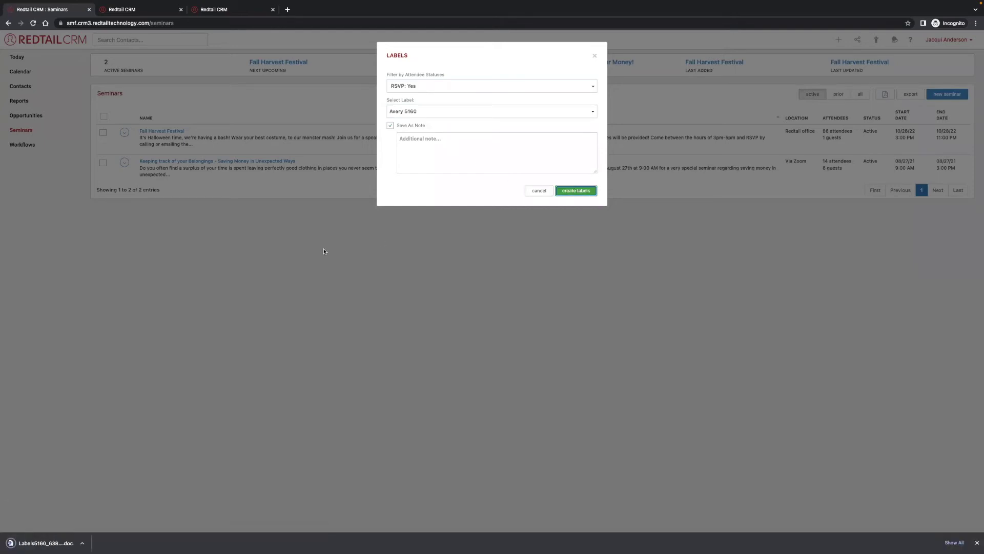
left_click(52, 545)
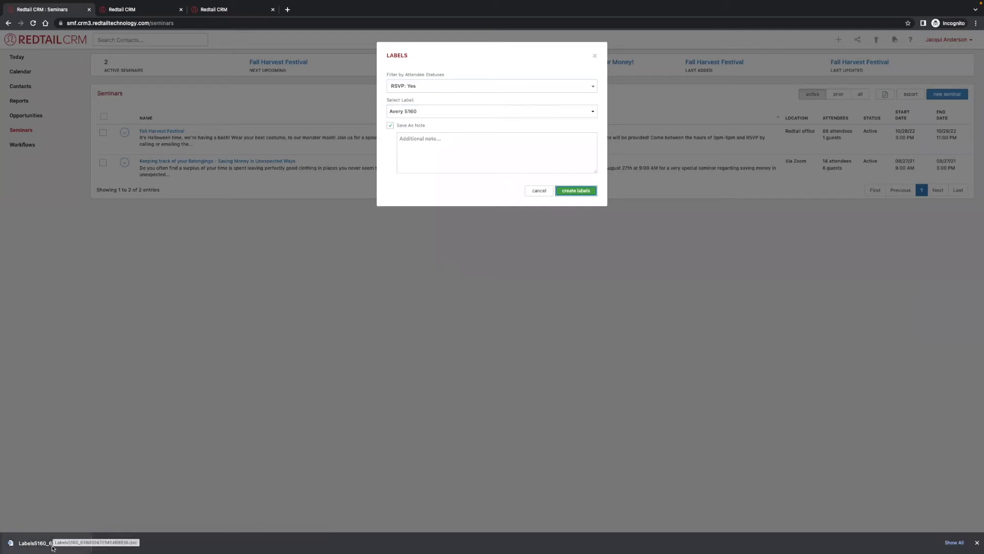
left_click(142, 377)
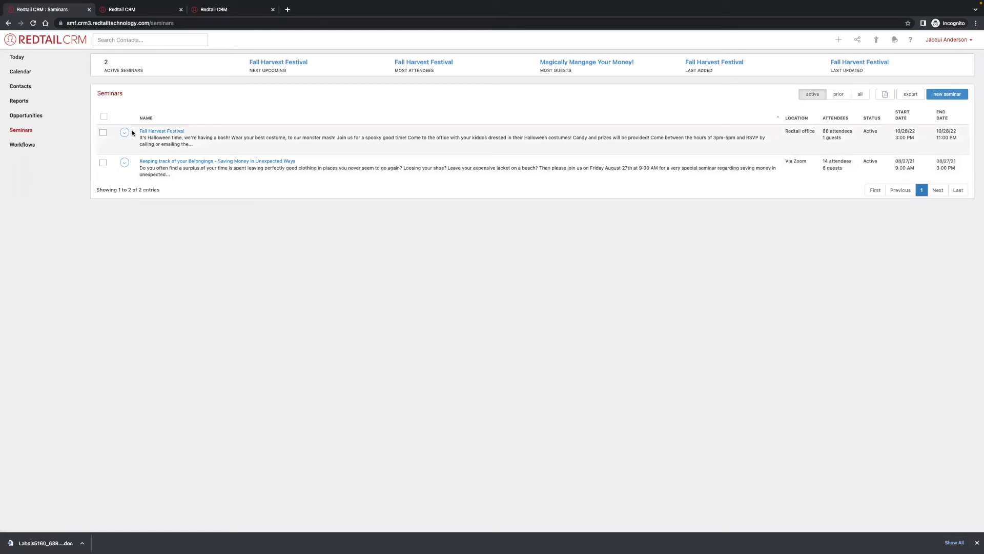
Run the Fall Harvest Festival report in Sign-in Sheet format to generate seminar_signin_sheet.pdf.
left_click(124, 133)
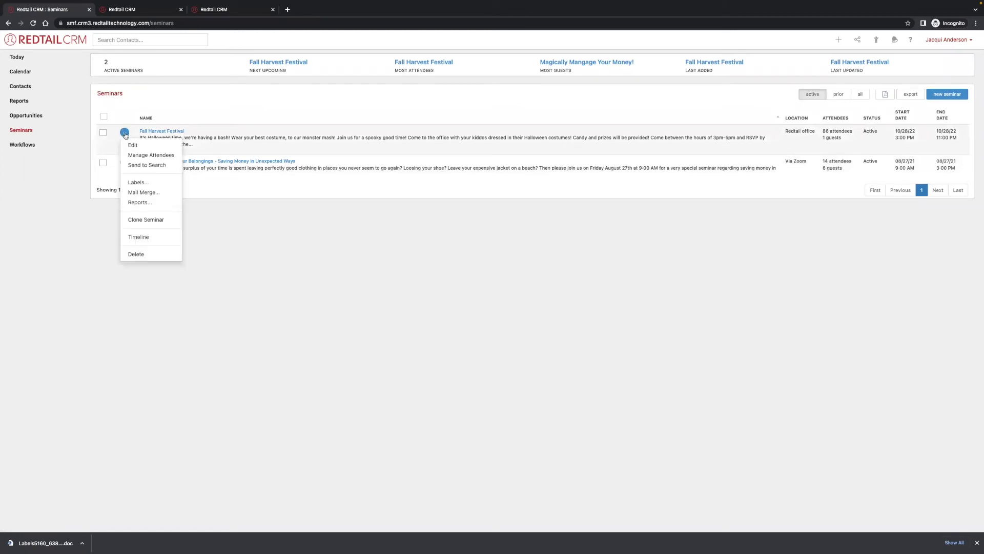
left_click(151, 203)
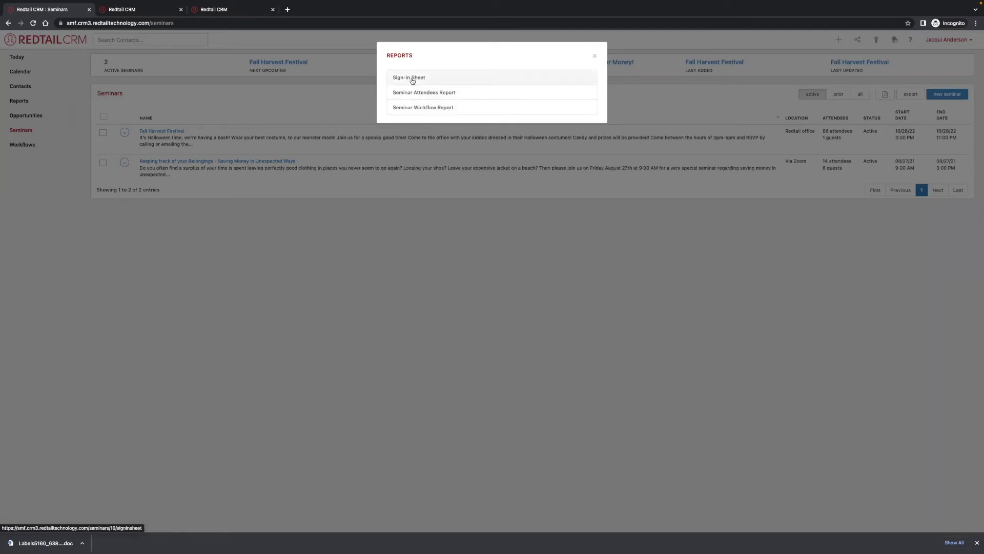
left_click(411, 78)
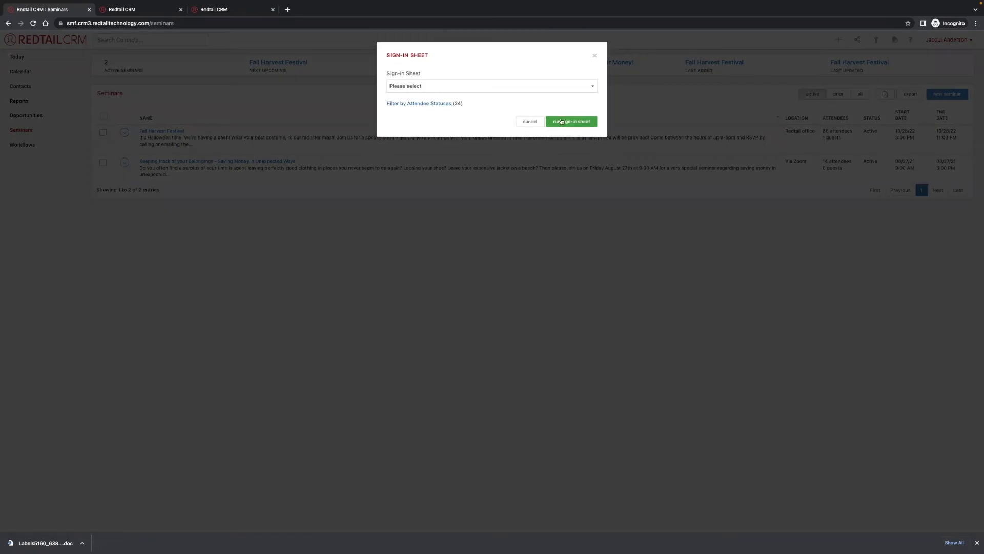
left_click(427, 104)
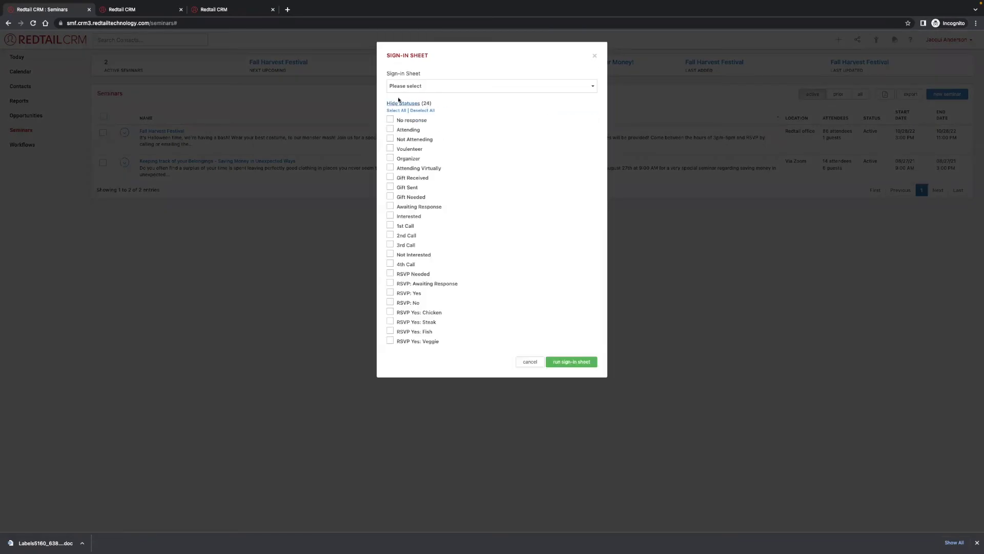
left_click(400, 103)
left_click(471, 86)
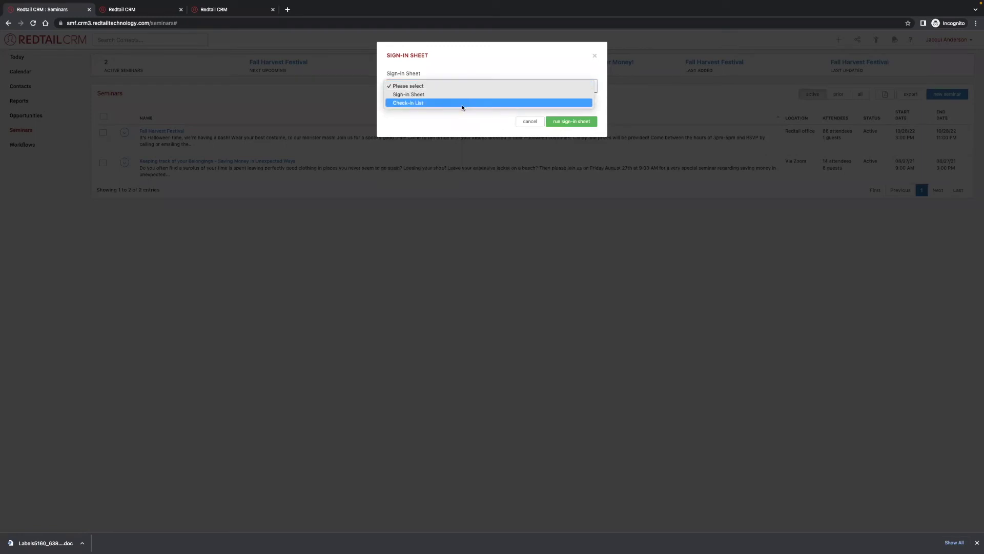
left_click(456, 95)
left_click(573, 123)
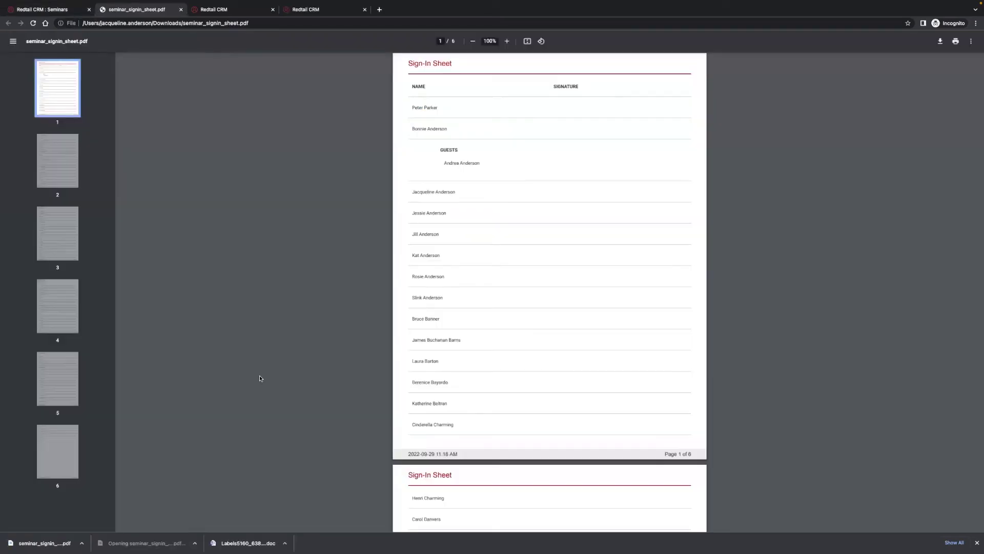
Scroll through the six-page sign-in sheet, then open the second downloaded PDF, the Check-in List.
scroll(512, 184, "down", 2)
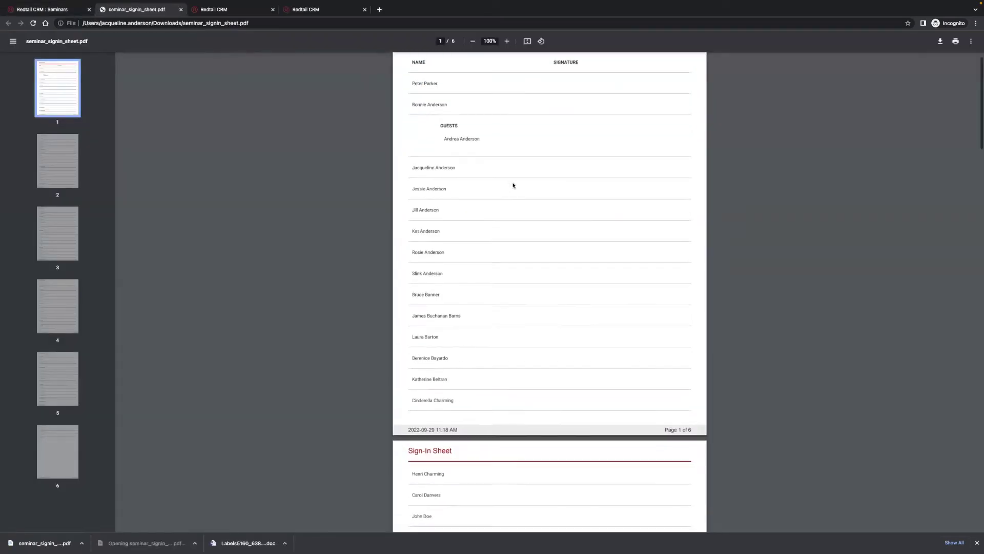
left_click_drag(443, 111, 480, 114)
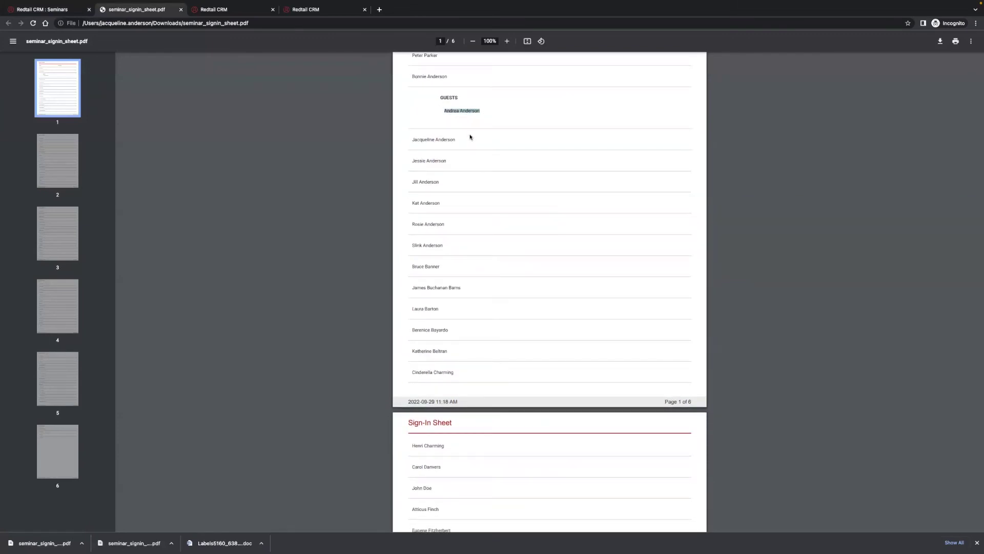
scroll(470, 137, "up", 2)
scroll(535, 241, "down", 19)
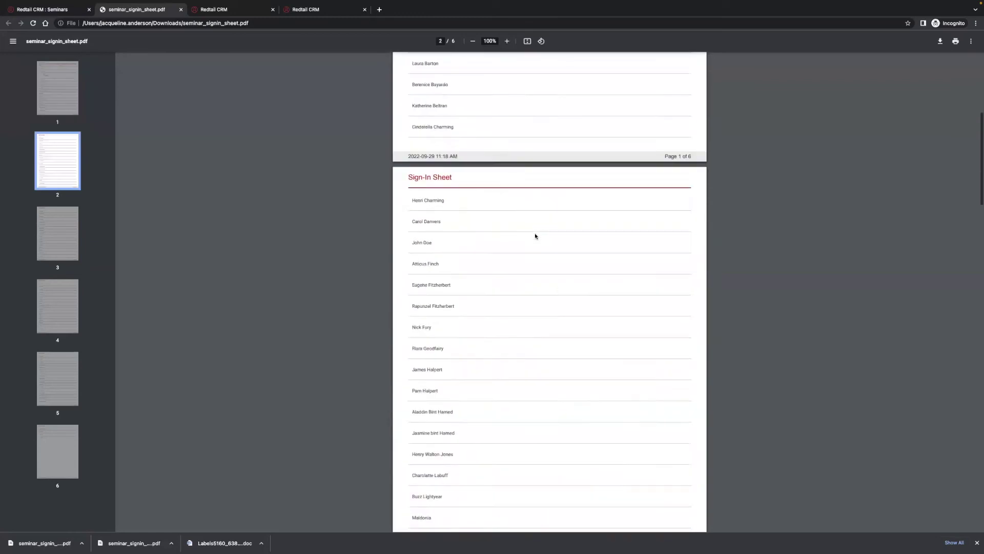
scroll(535, 235, "down", 7)
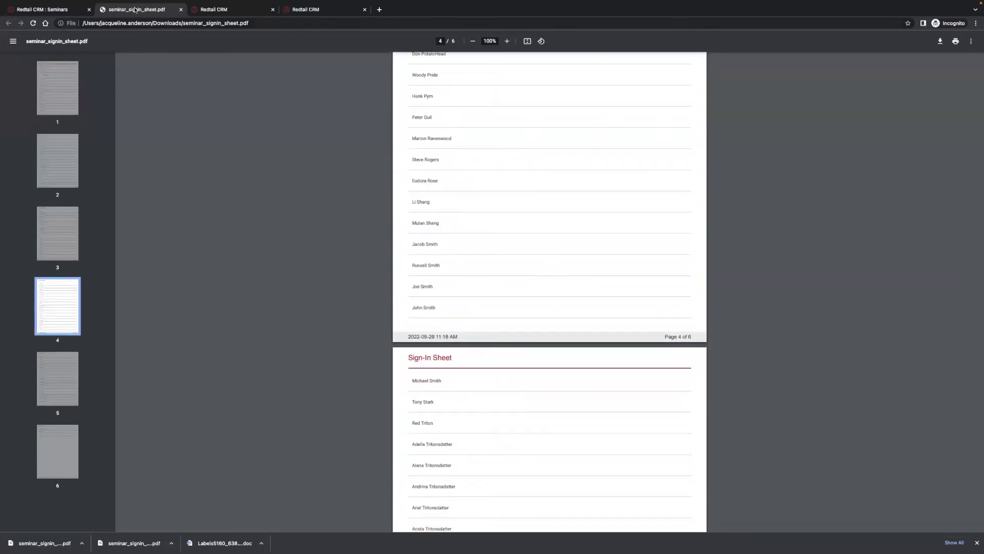
left_click(81, 543)
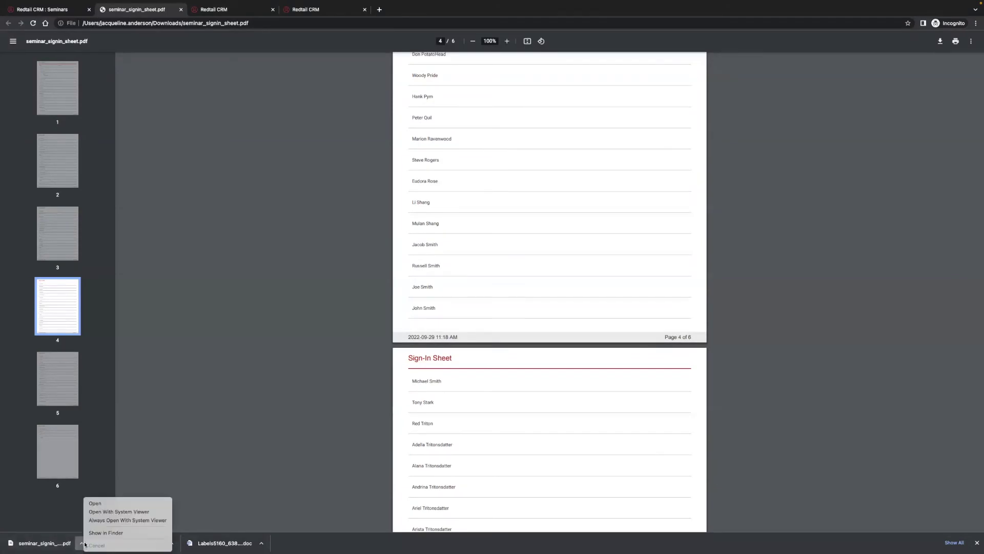
left_click(119, 512)
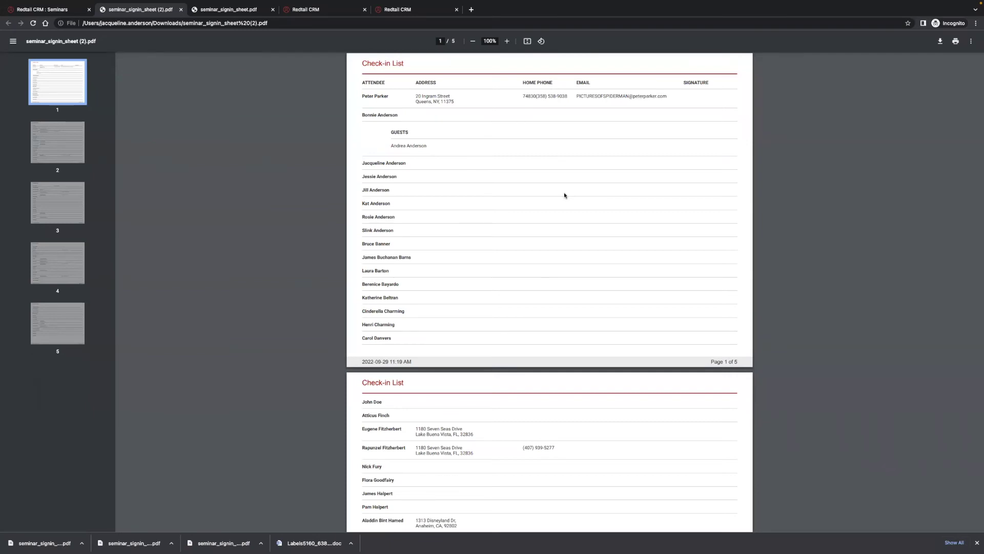
Scroll through the five pages of the Check-in List PDF, then close it.
scroll(565, 194, "down", 5)
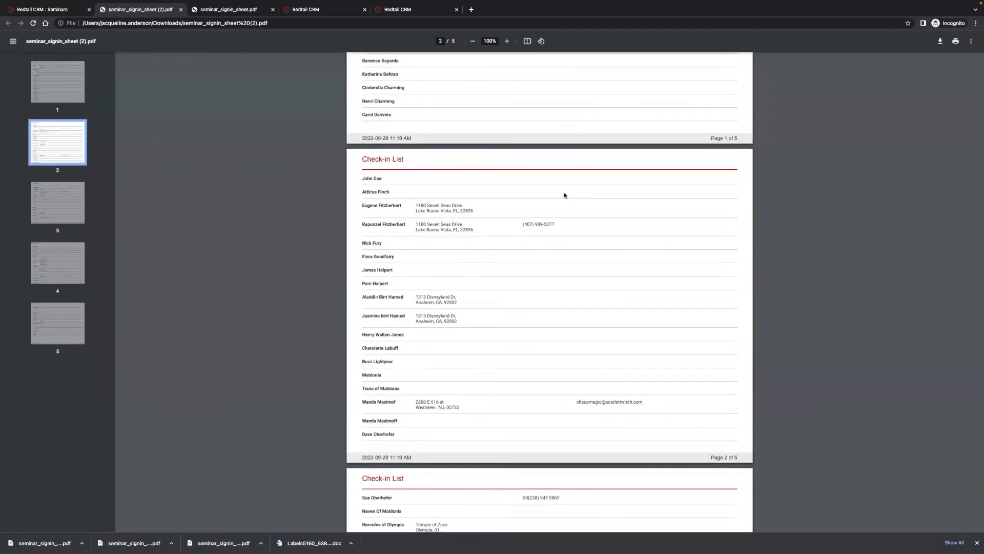
scroll(564, 195, "down", 2)
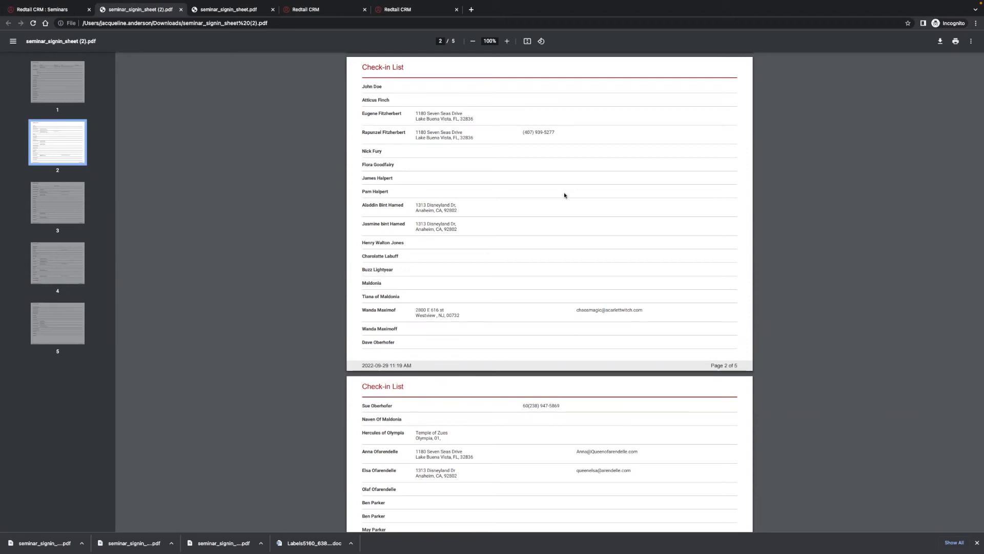
scroll(564, 195, "up", 6)
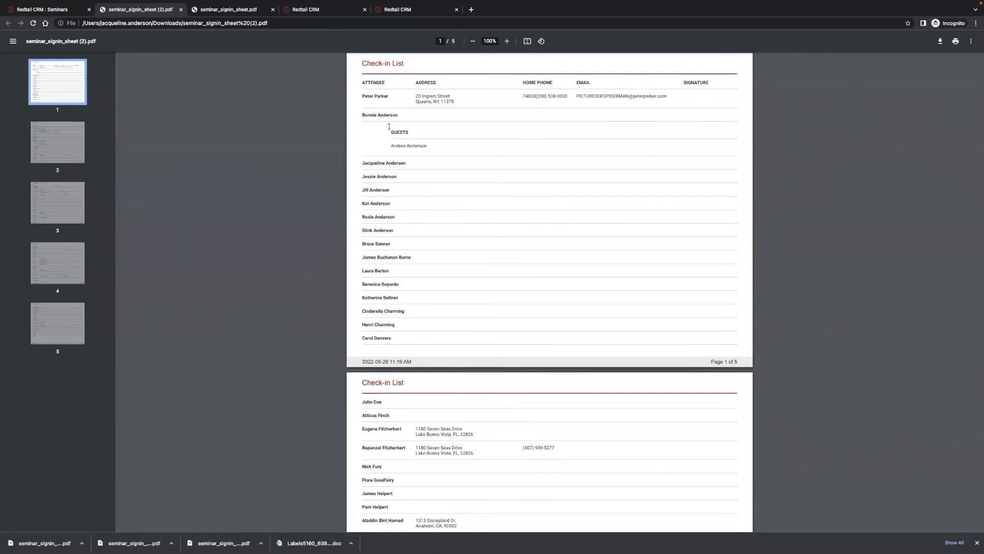
left_click(181, 9)
Close the sign-in sheet, then run and open the Seminar Attendees Report with all 24 statuses.
left_click(181, 9)
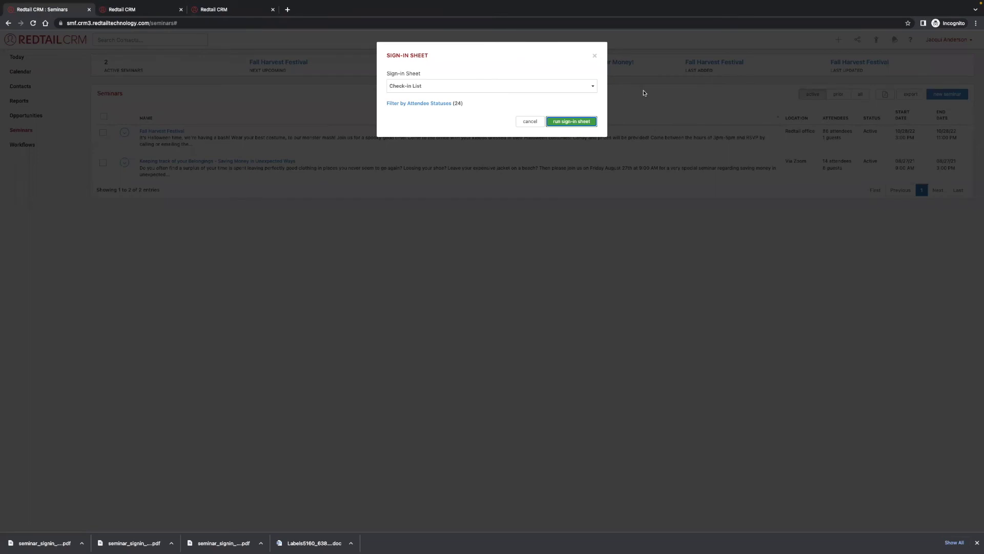
left_click(594, 55)
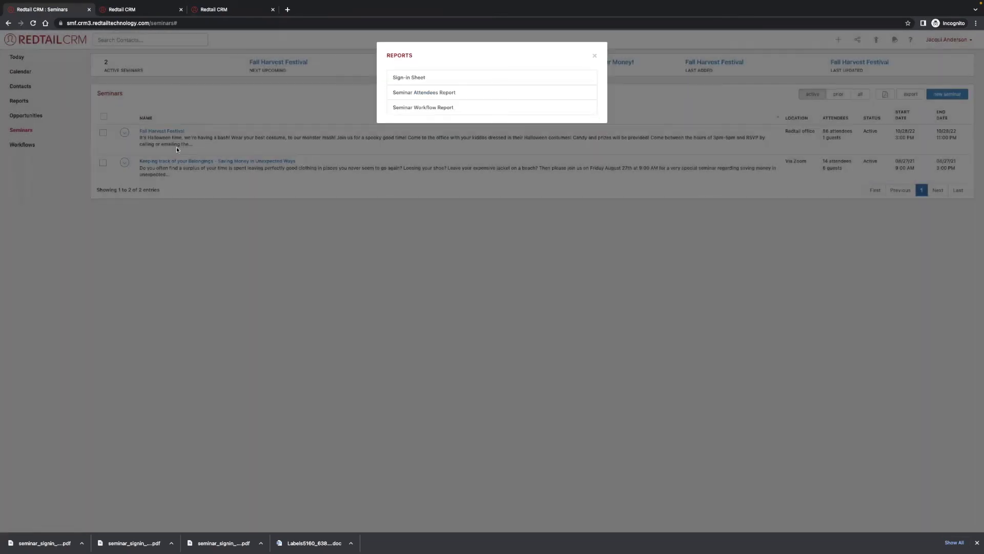
left_click(426, 94)
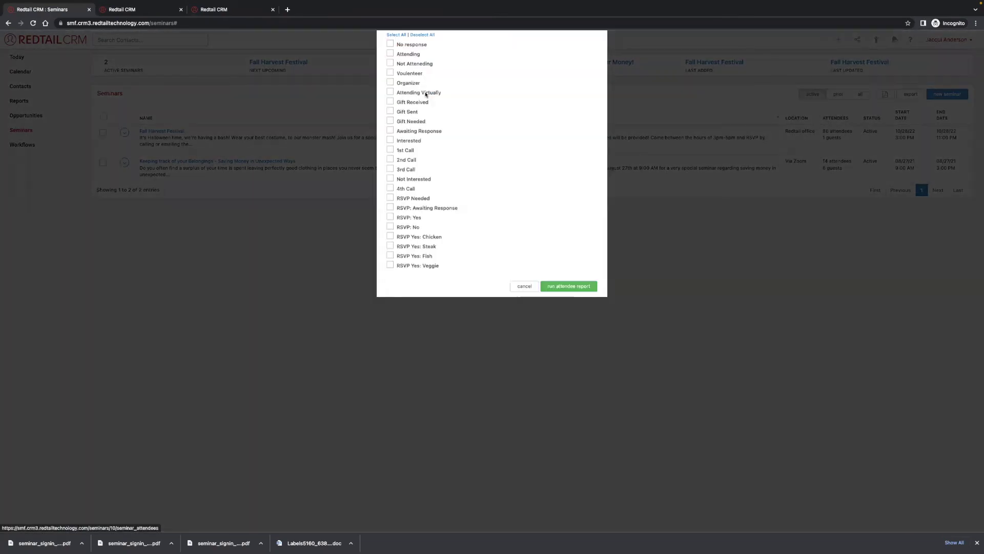
left_click(398, 80)
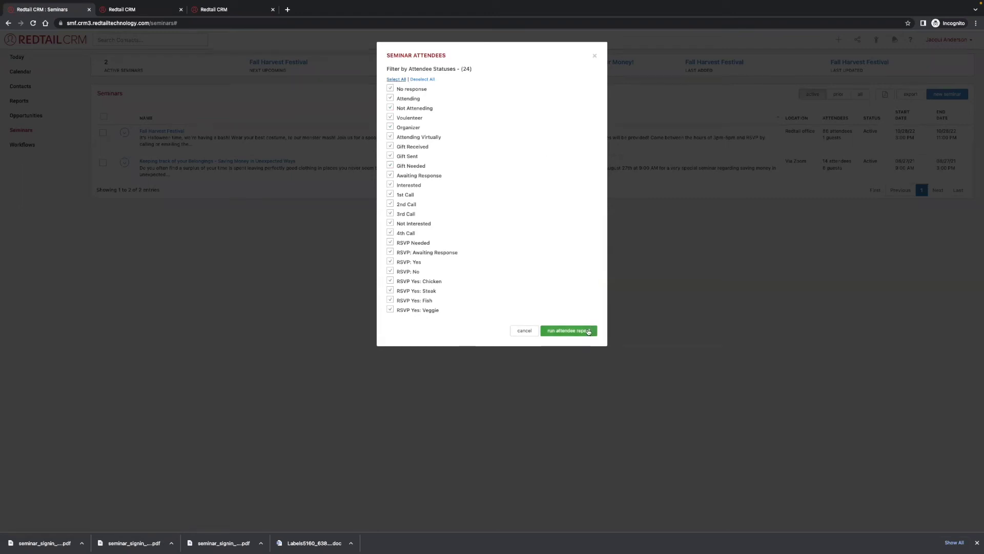
left_click(588, 331)
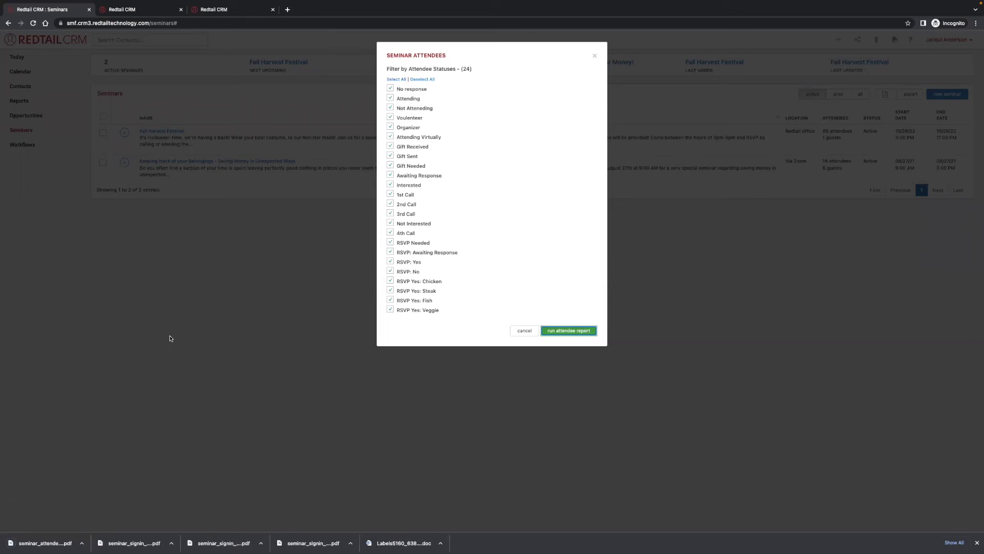
left_click(84, 543)
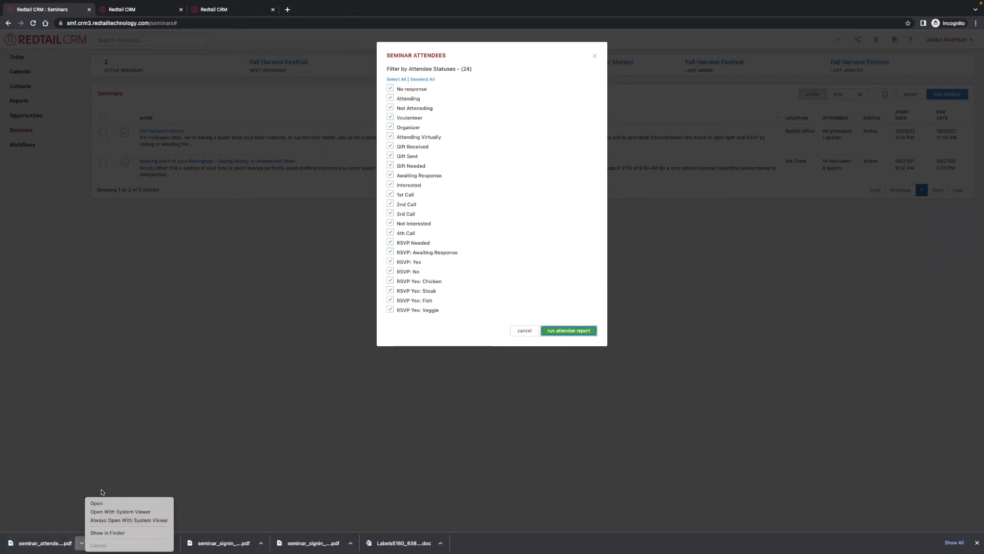
left_click(99, 504)
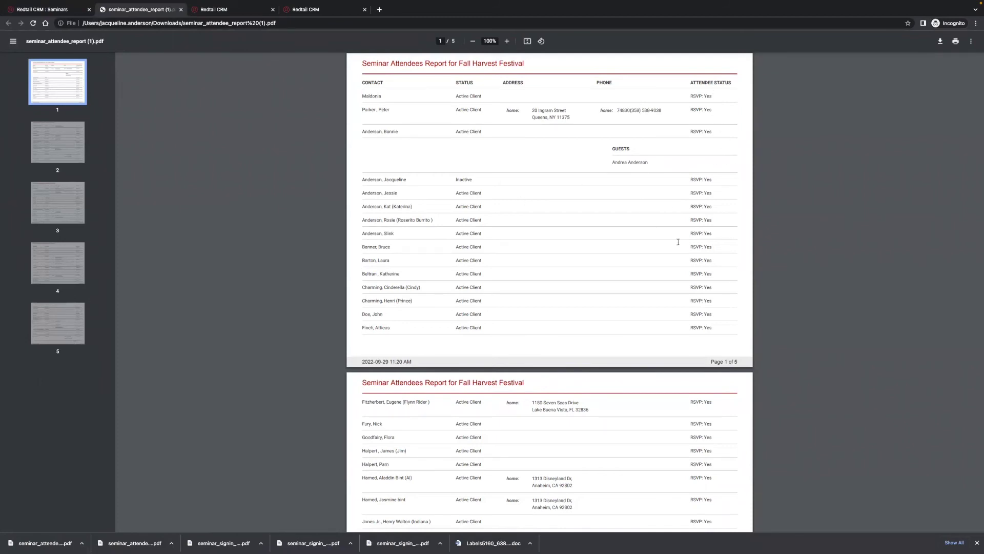
Scroll the five-page attendee report, return to page 1, select the guest's name, then close it.
scroll(572, 269, "down", 10)
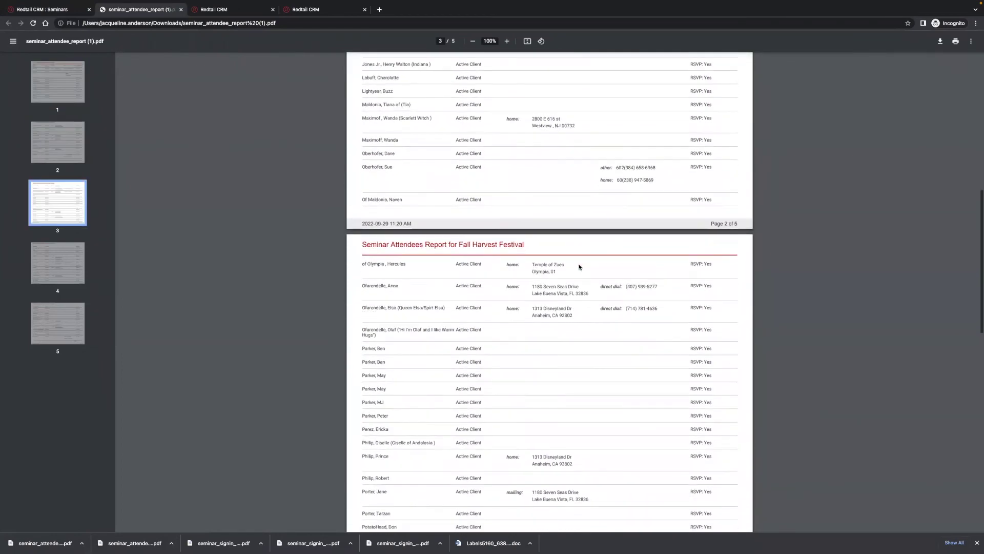
scroll(579, 267, "down", 15)
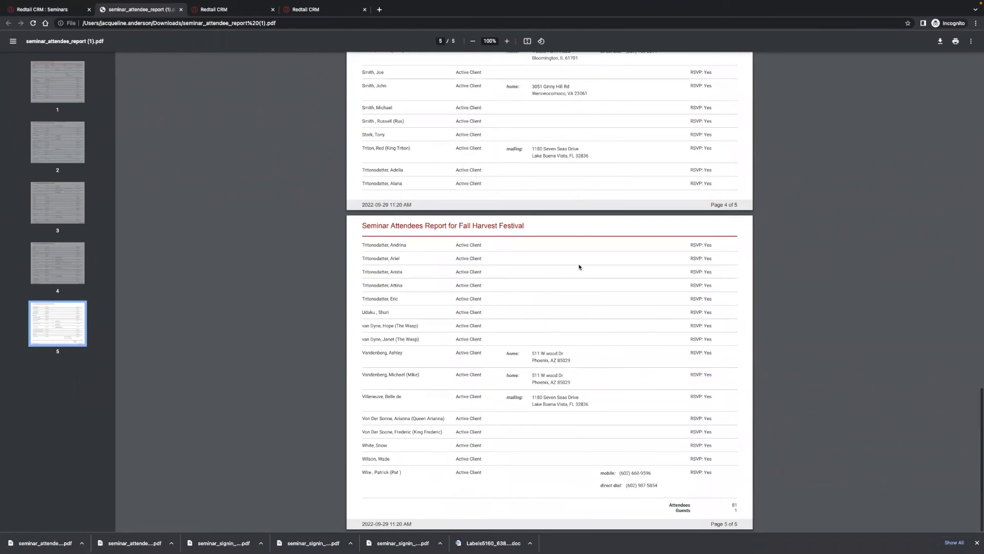
key("Home")
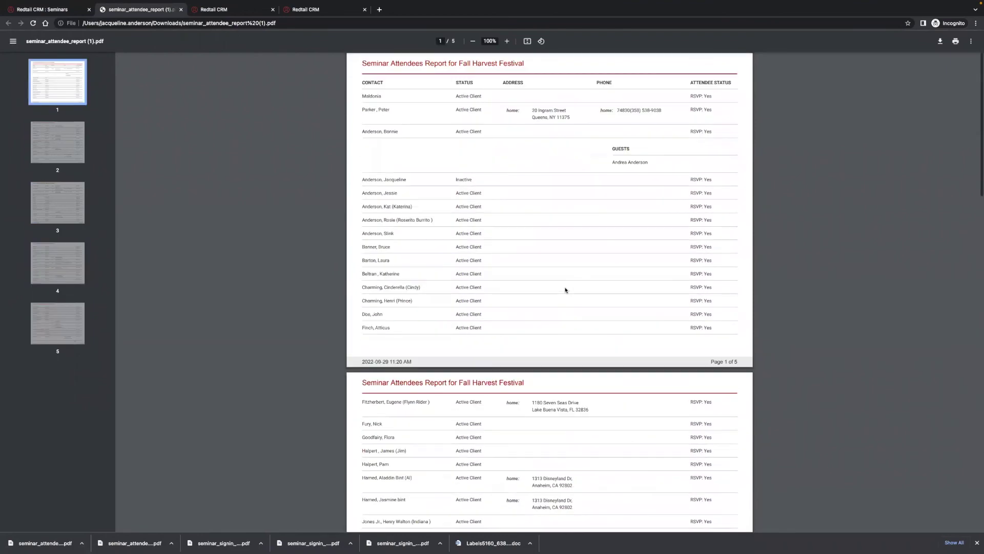
left_click_drag(610, 163, 677, 165)
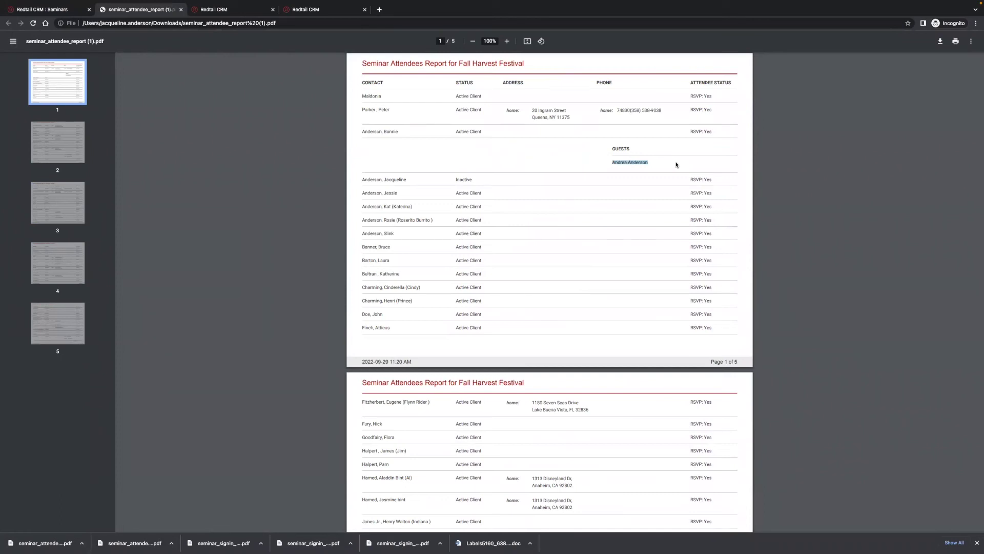
scroll(426, 126, "down", 1)
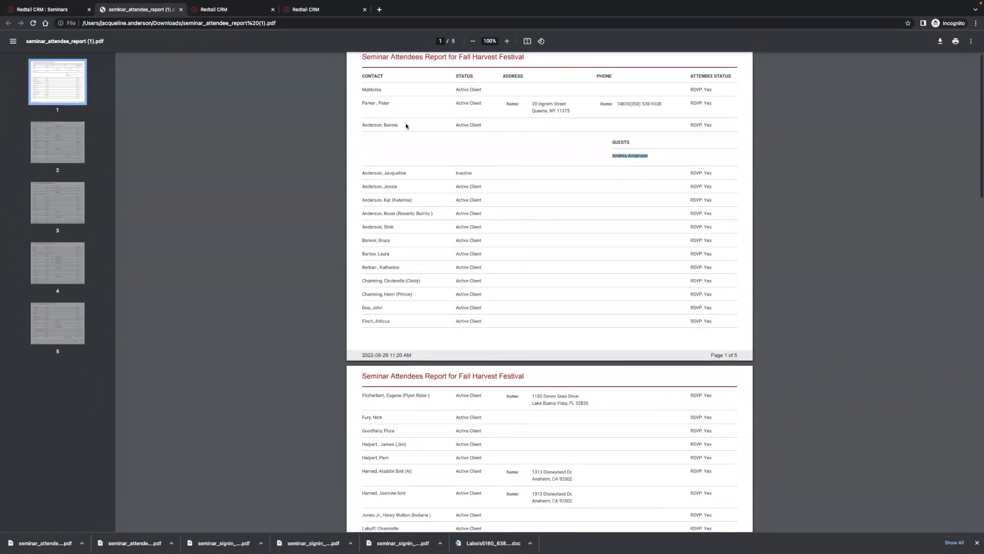
left_click(181, 10)
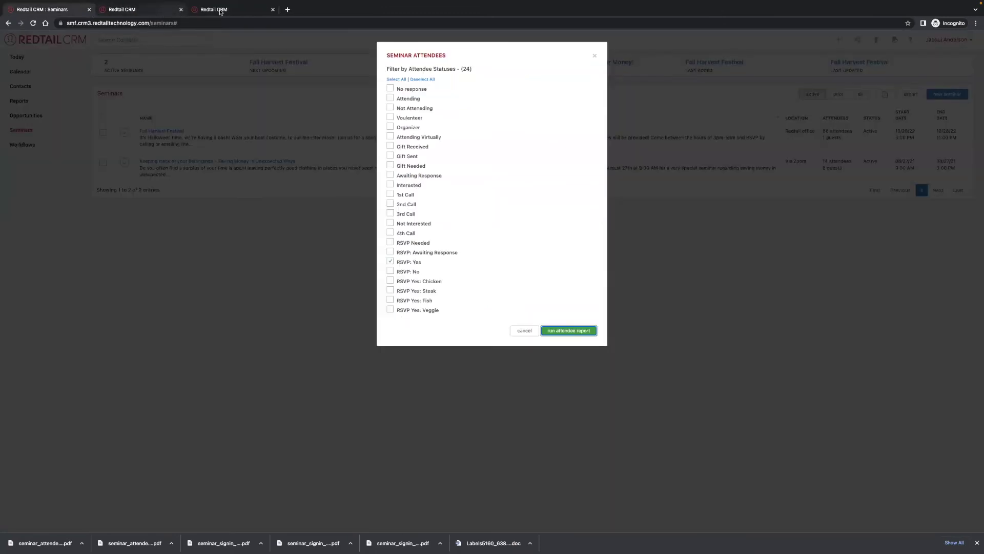
Open Fall Harvest Festival's full attendee list and select the two attendees awaiting response.
left_click(595, 55)
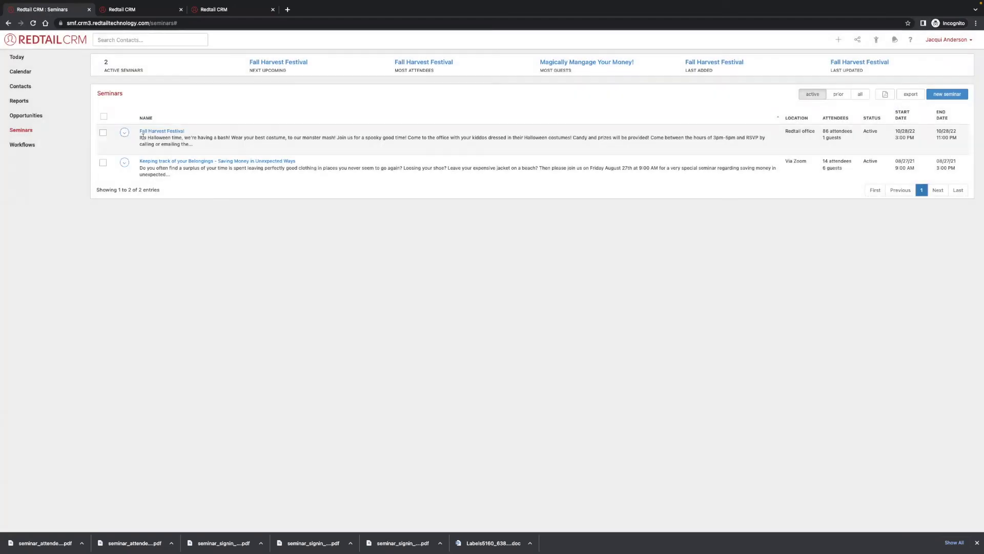
left_click(154, 131)
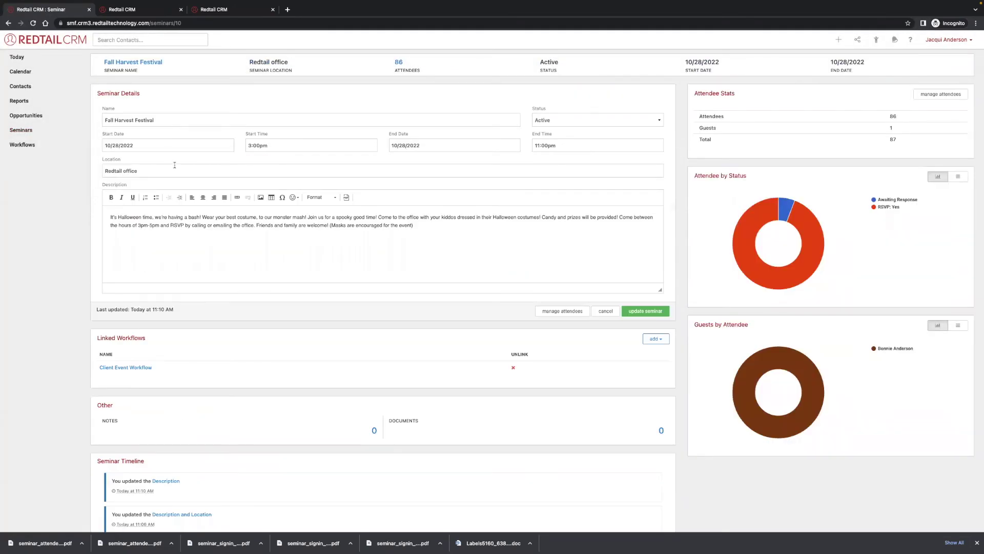
left_click(951, 100)
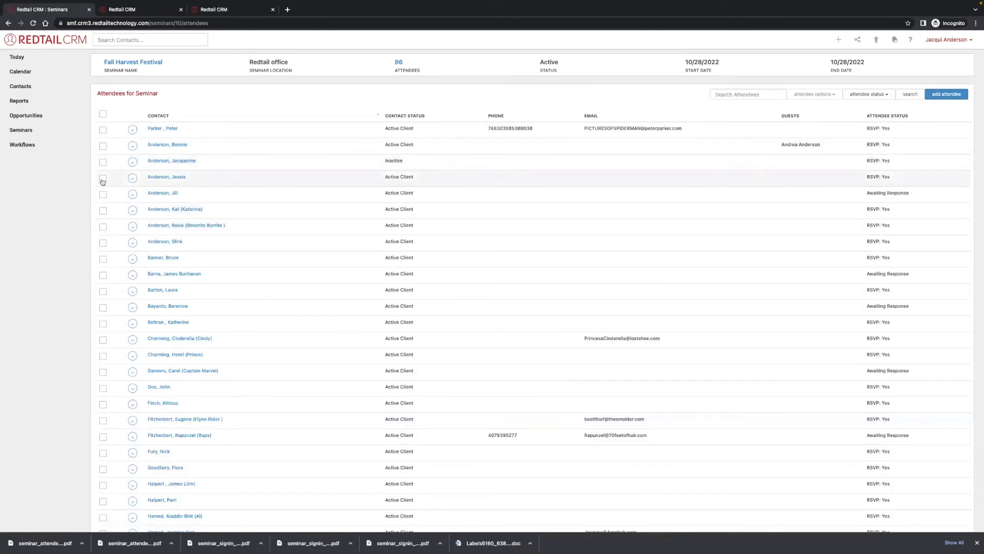
left_click(103, 194)
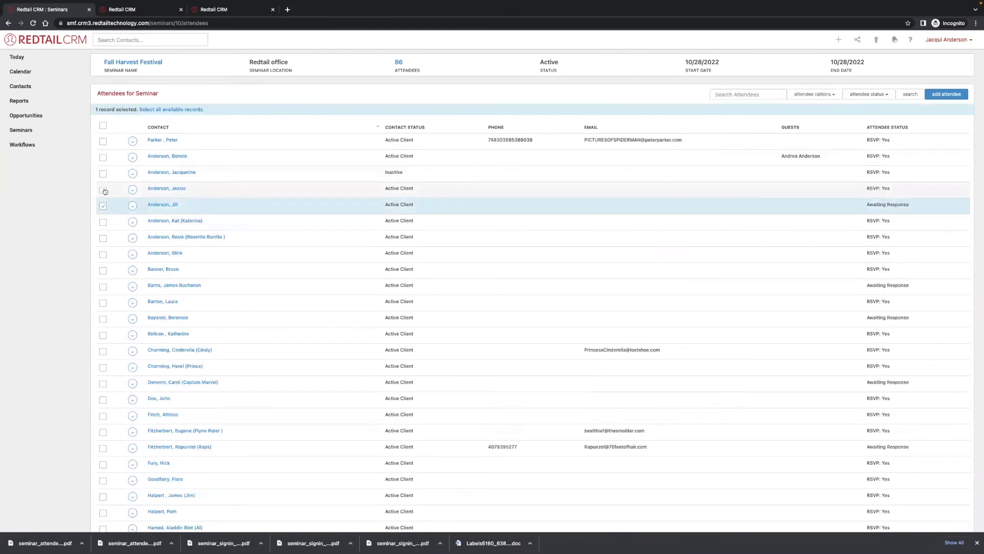
left_click(103, 287)
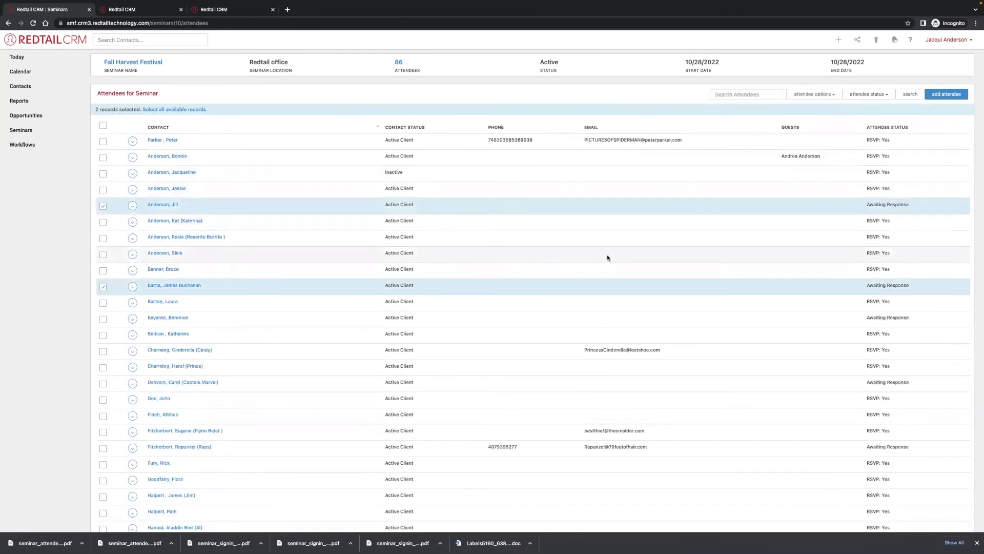
Change the two selected attendees' status to RSVP: Yes.
left_click(868, 95)
left_click(836, 84)
left_click(816, 94)
left_click(822, 104)
left_click(506, 84)
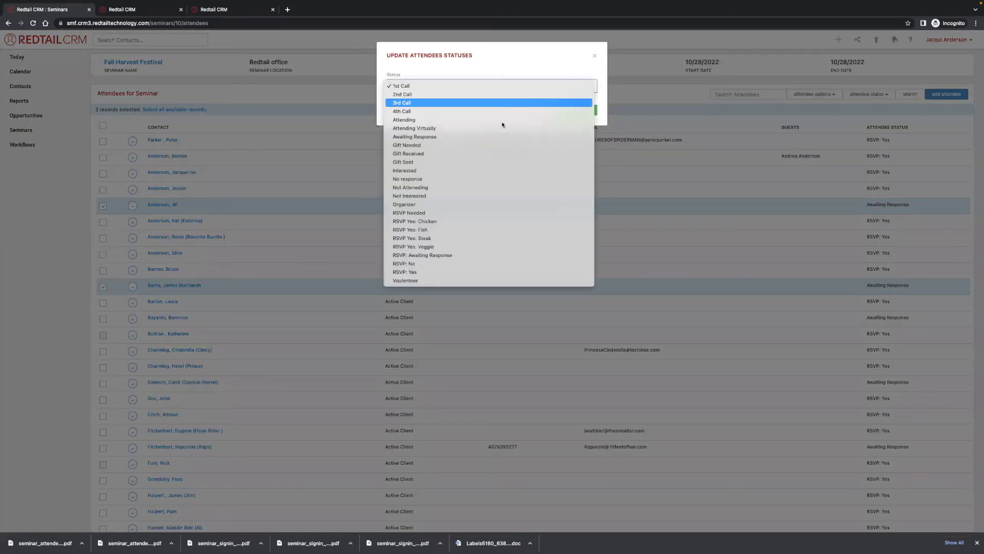
left_click(496, 273)
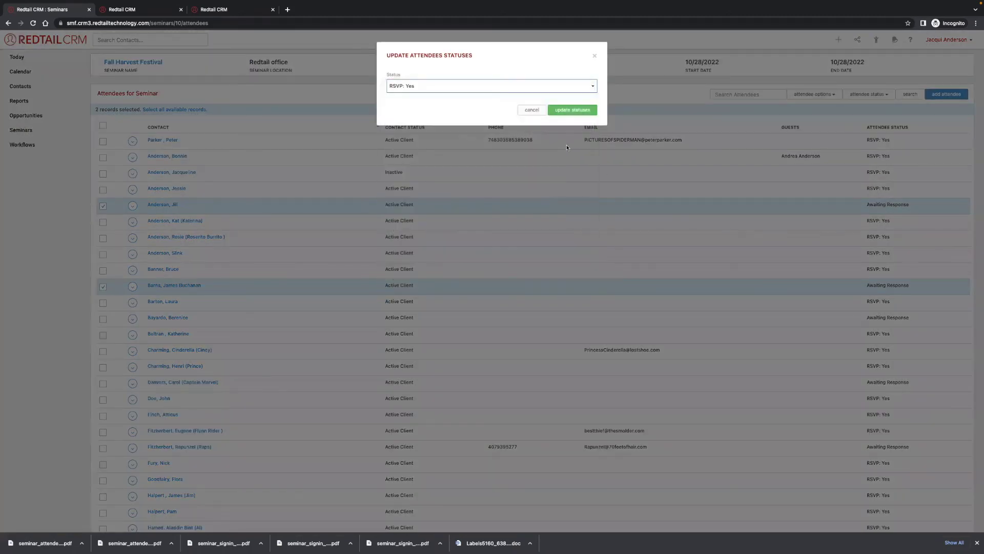
left_click(578, 108)
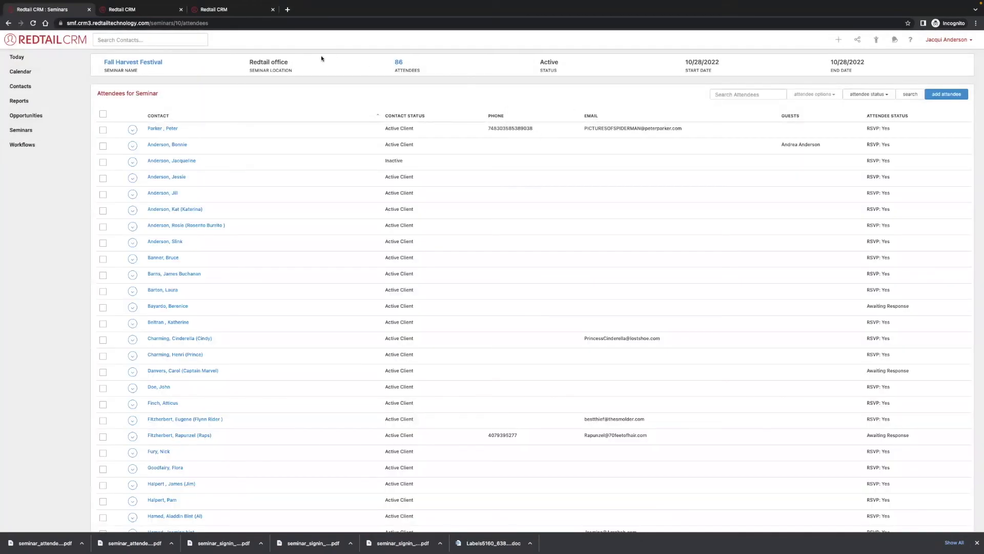
Complete the three Finalize Event tasks and the step, advancing the workflow to DAY OF EVENT.
left_click(156, 13)
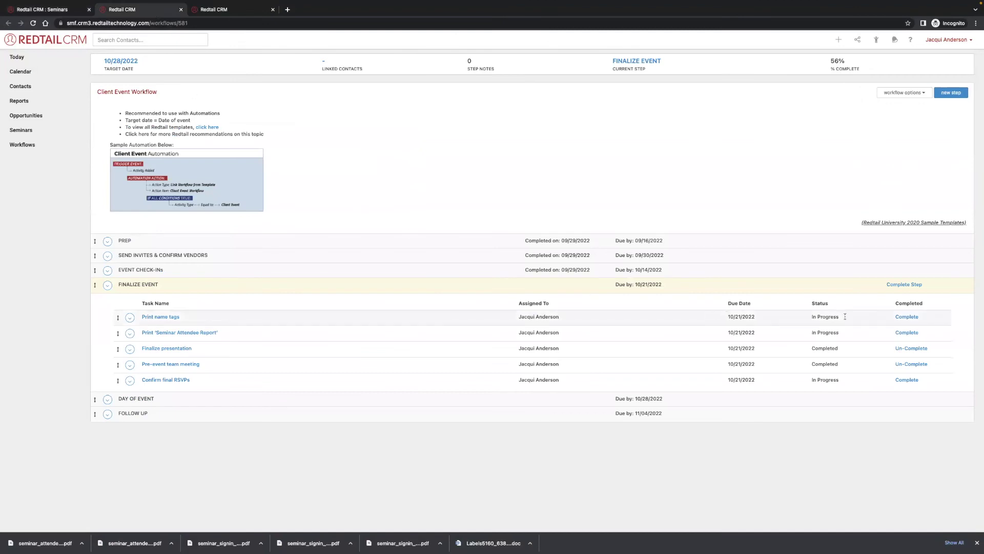
left_click(907, 380)
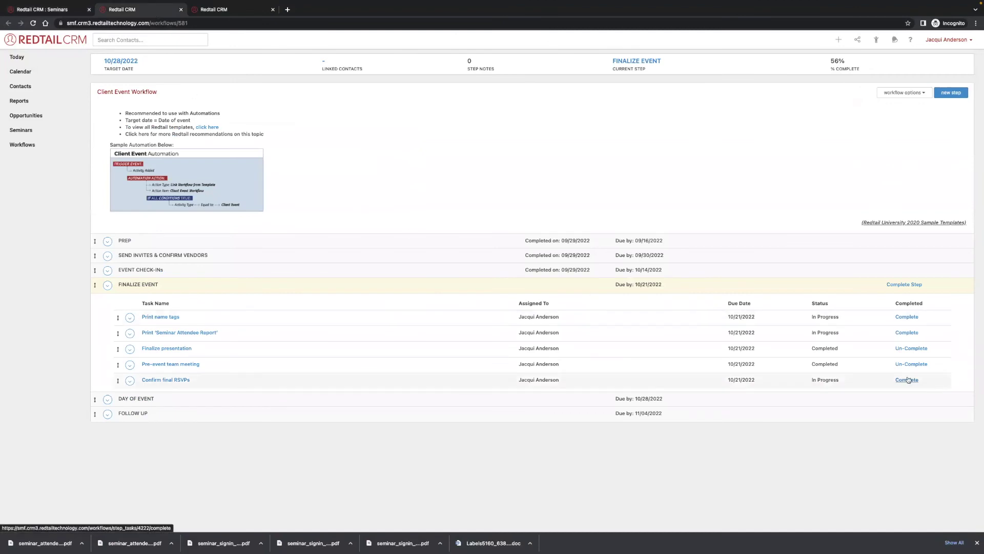
left_click(907, 332)
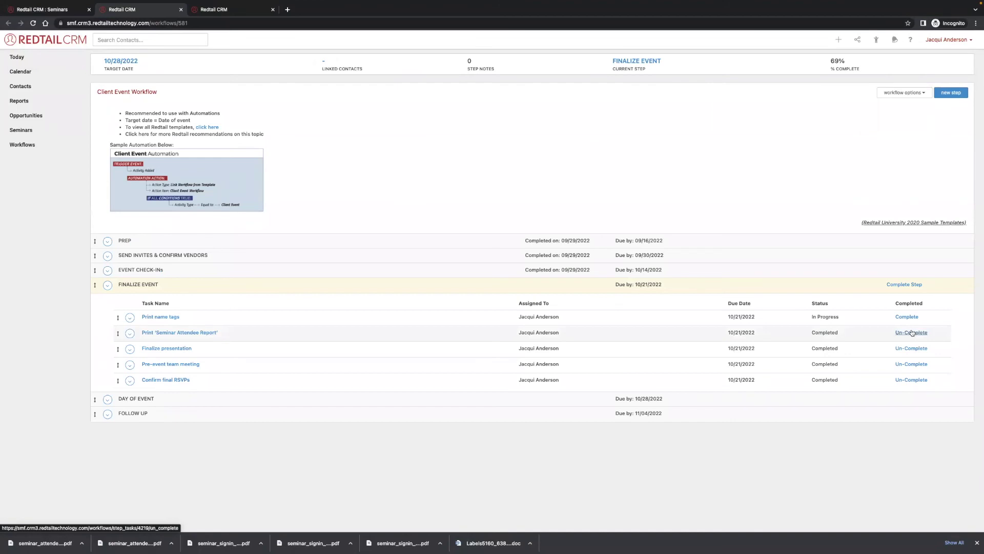
left_click(907, 316)
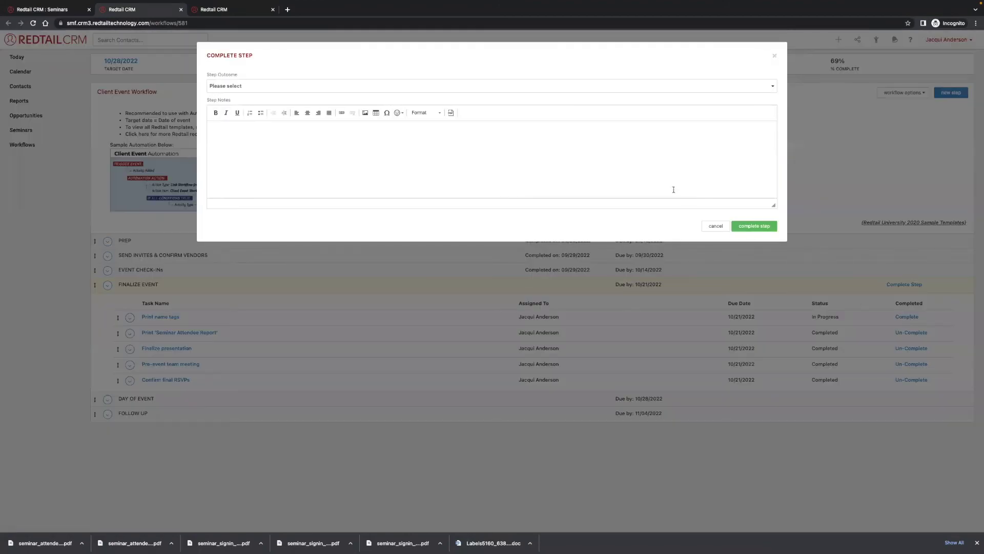
left_click(607, 88)
left_click(607, 94)
left_click(745, 226)
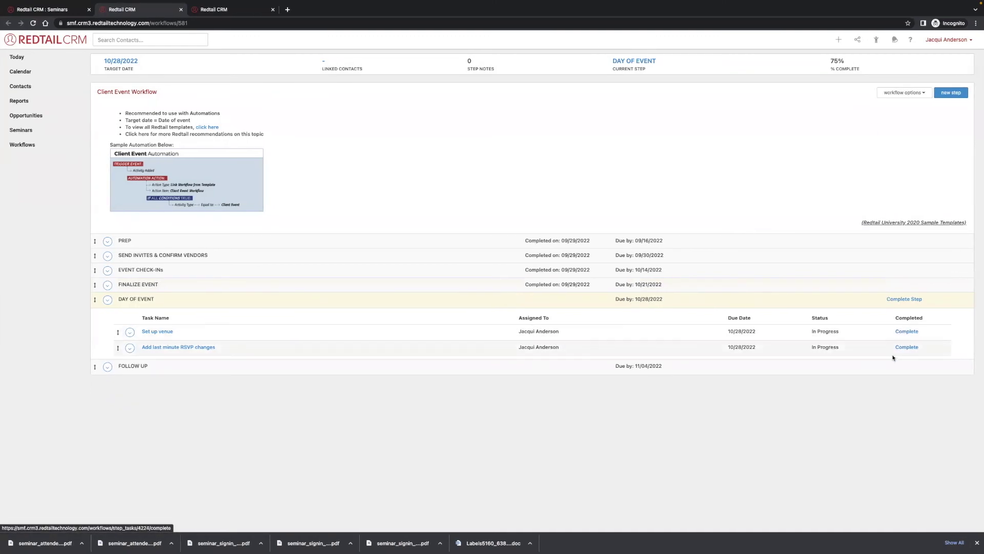
Complete the DAY OF EVENT step with outcome FOLLOW UP, then return to the attendee list.
left_click(127, 368)
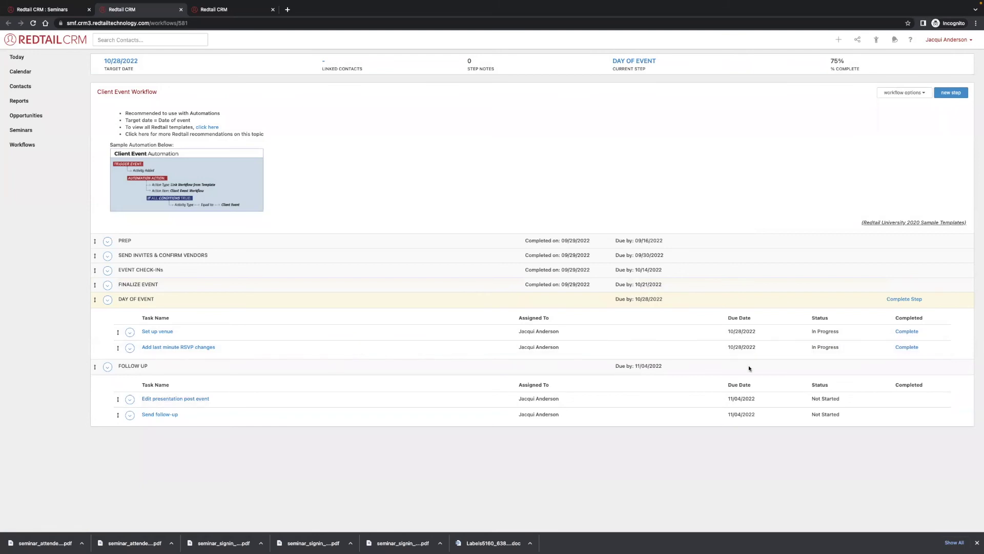
left_click(899, 299)
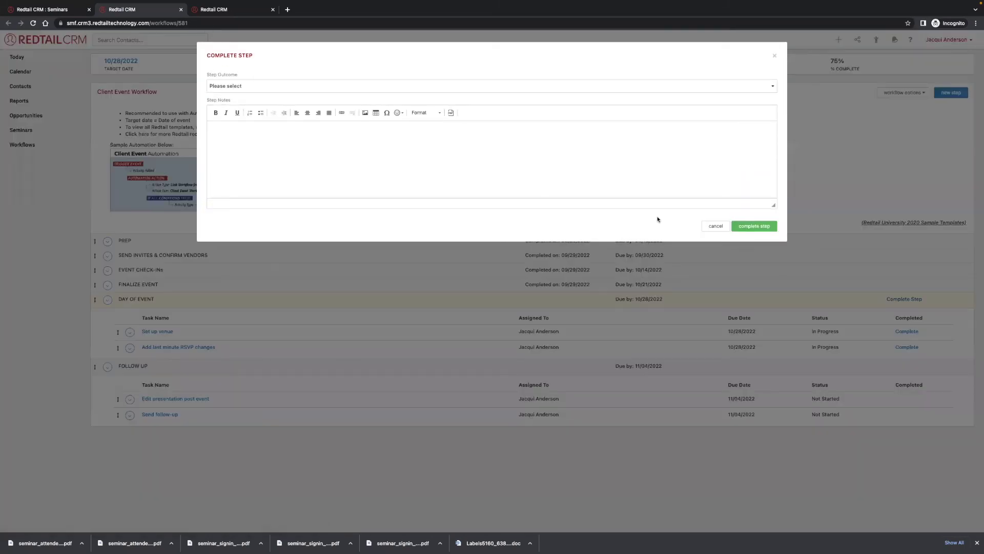
left_click(690, 84)
left_click(687, 94)
left_click(759, 226)
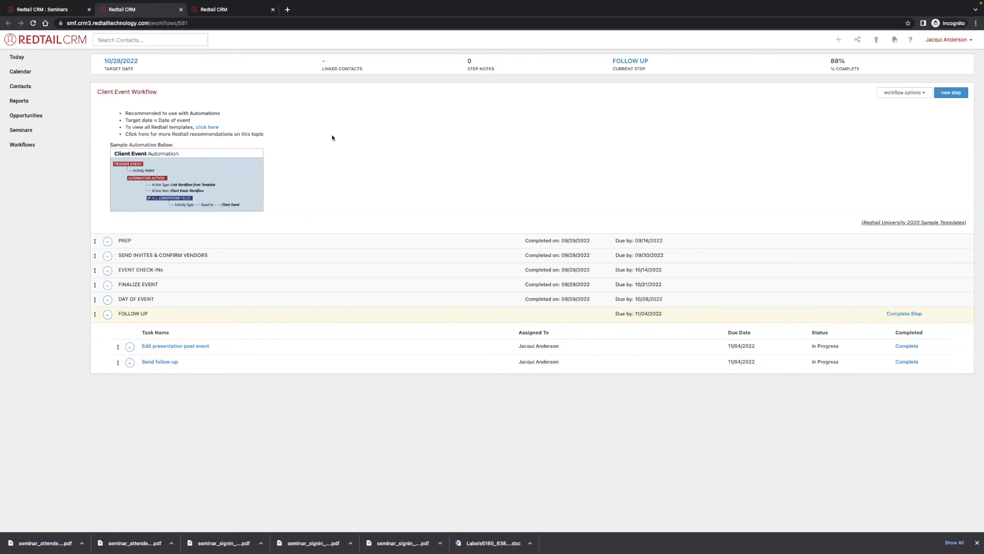
left_click(64, 9)
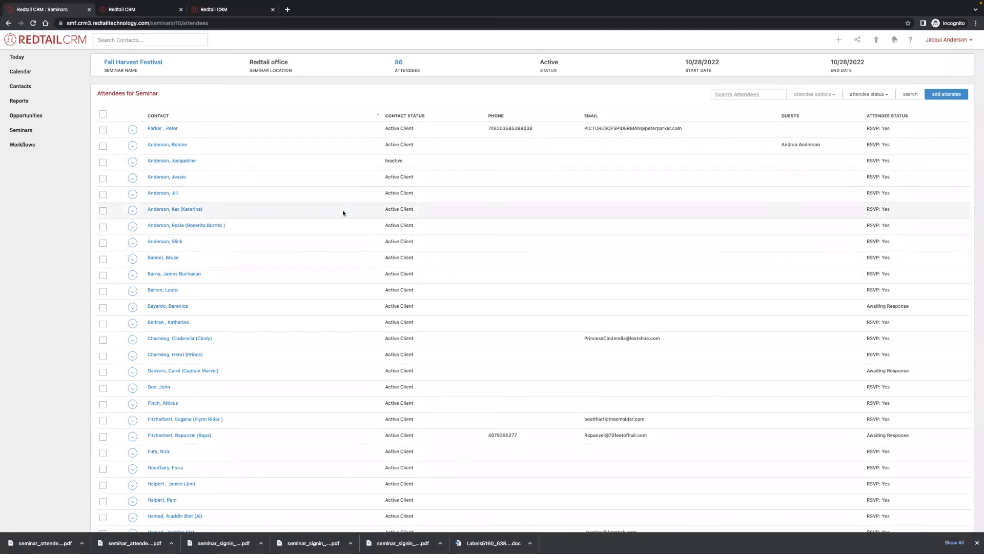
Select all Fall Harvest Festival attendees except six left out of the update.
left_click(103, 114)
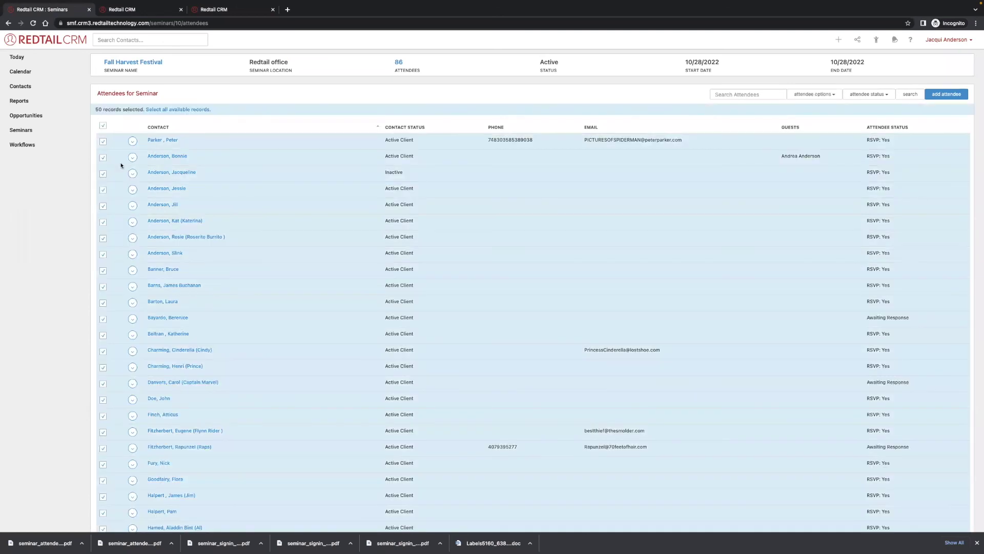
left_click(103, 141)
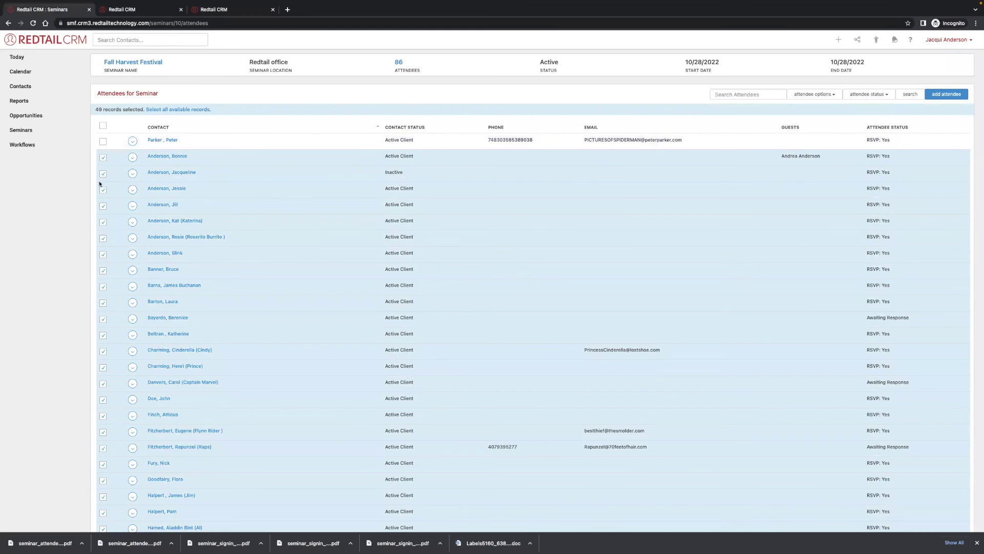
left_click(103, 205)
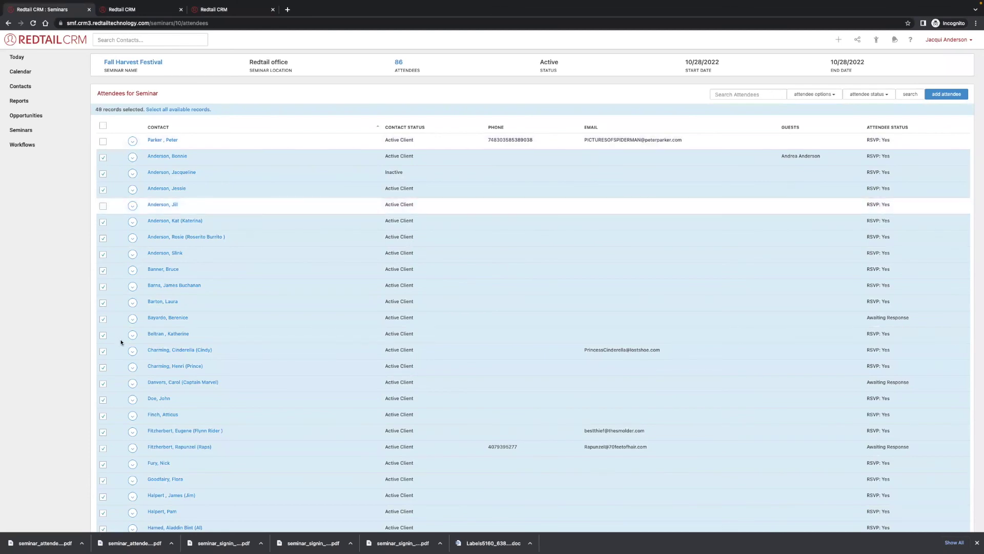
left_click(102, 353)
scroll(100, 348, "down", 6)
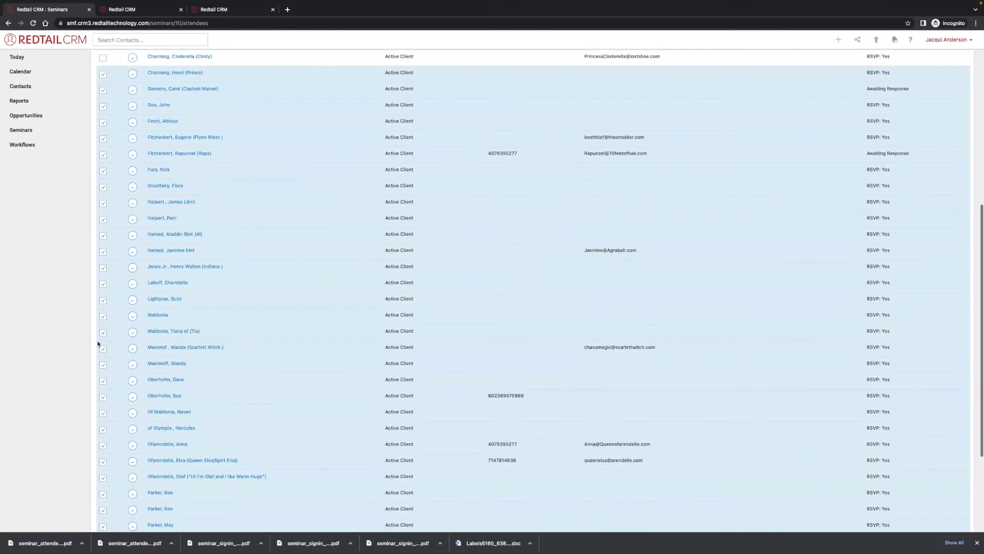
left_click(102, 333)
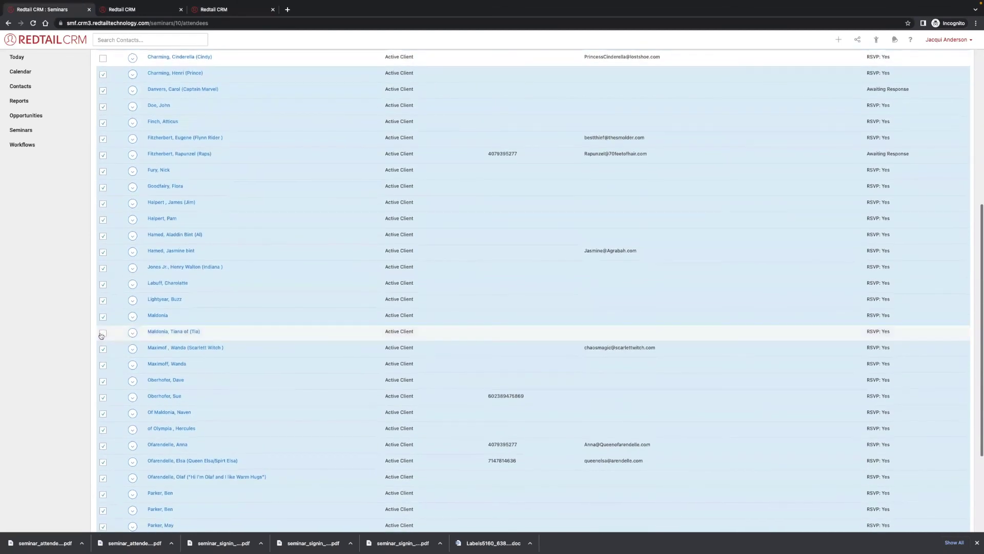
left_click(103, 446)
left_click(103, 398)
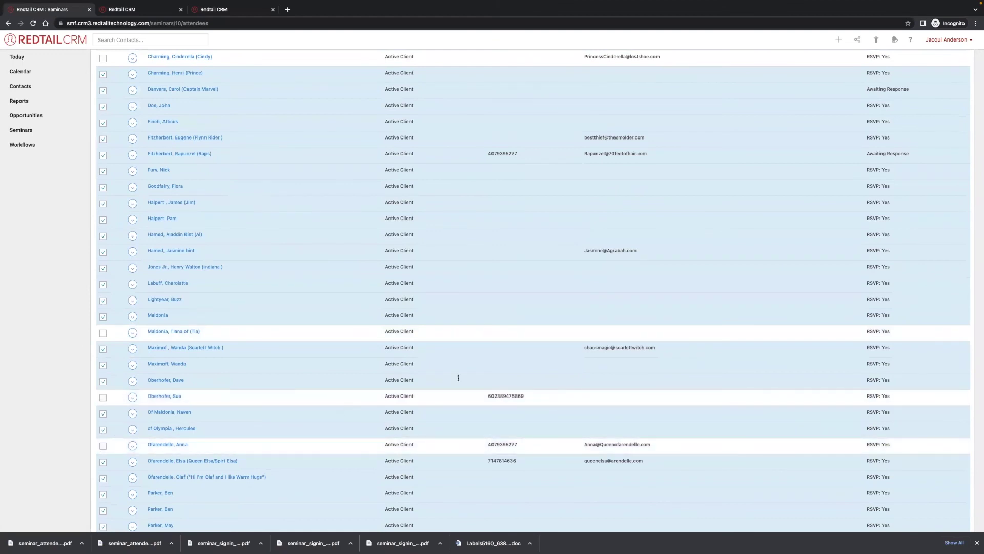
scroll(459, 378, "up", 6)
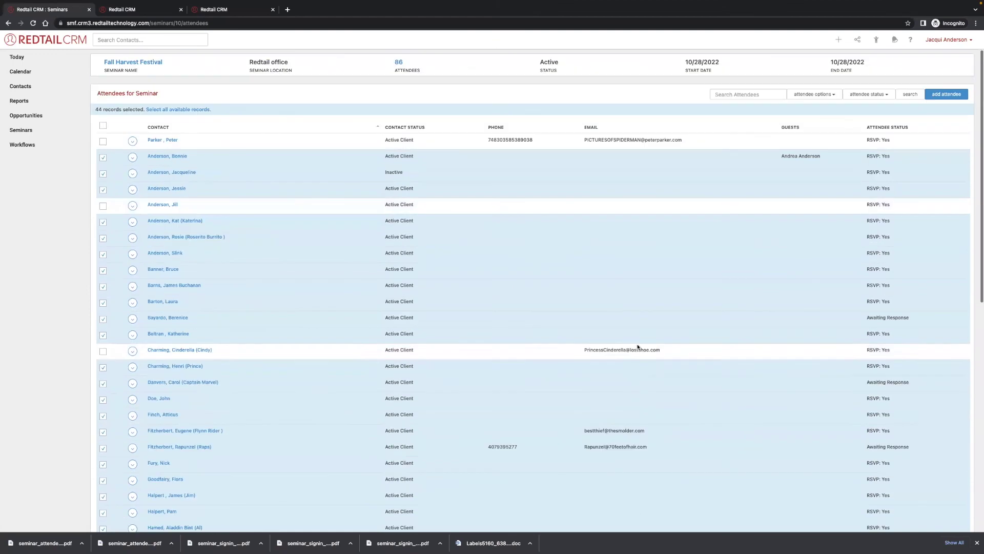
Update the selected attendees' status to Gift Needed.
left_click(855, 95)
scroll(864, 164, "down", 1)
scroll(866, 167, "down", 6)
scroll(865, 166, "up", 5)
scroll(866, 166, "up", 5)
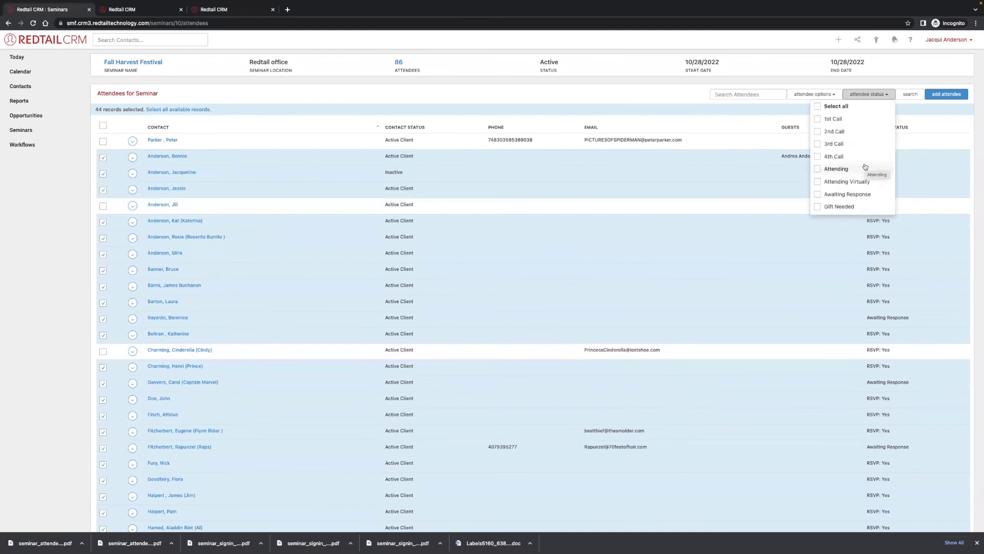
scroll(866, 166, "down", 3)
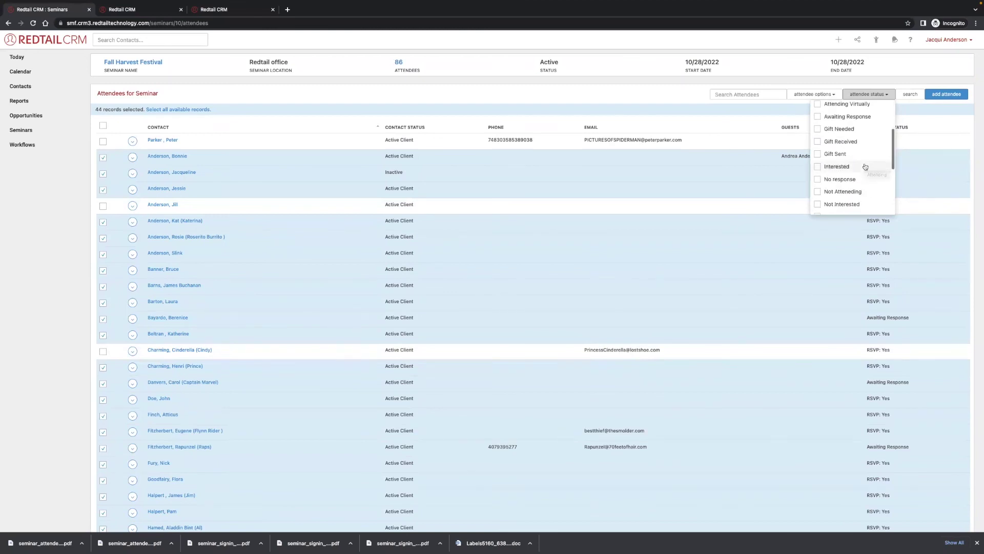
left_click(815, 95)
left_click(810, 108)
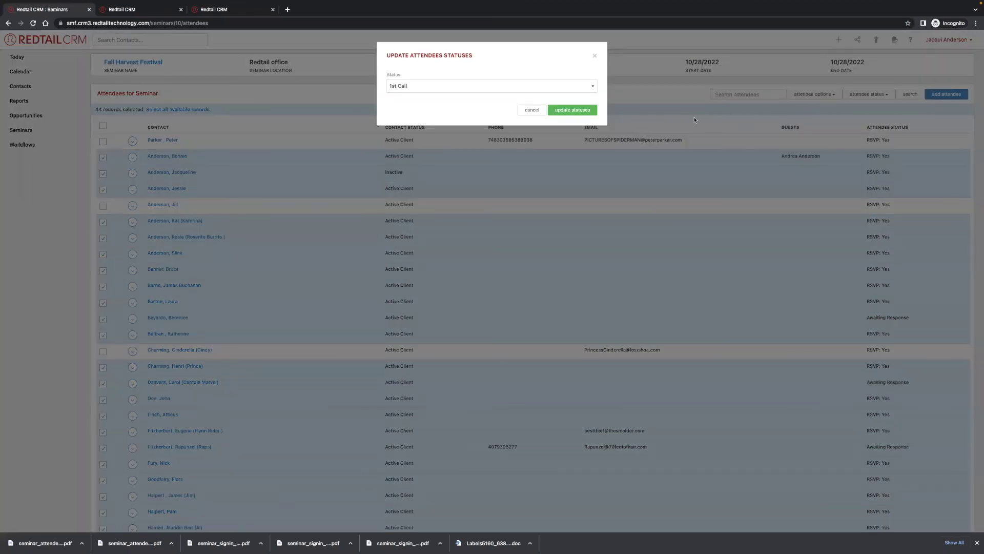
left_click(588, 86)
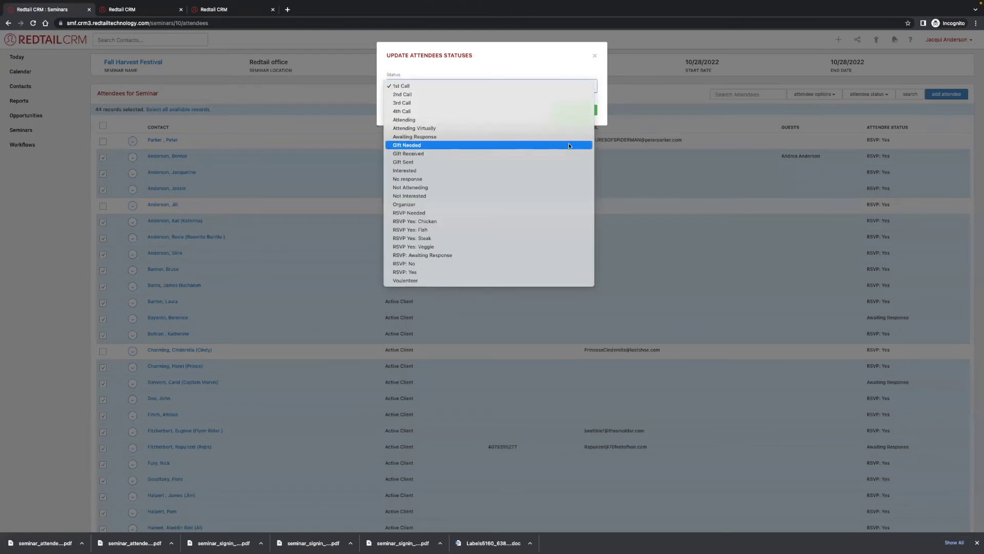
left_click(568, 145)
left_click(573, 111)
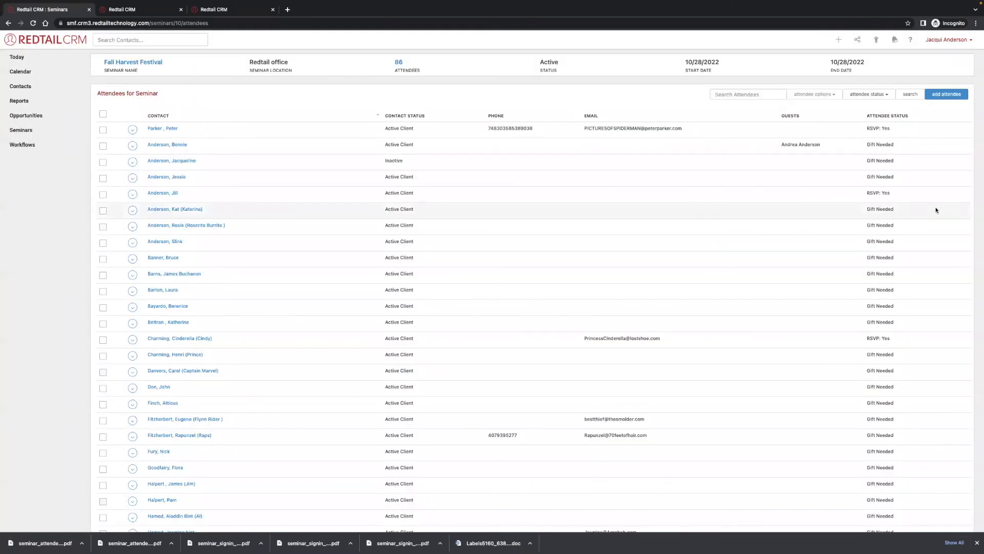
Try the Gift Received, Gift Sent and Gift Needed filters, keep only Gift Needed, then open the festival's details.
left_click(868, 95)
scroll(867, 207, "down", 3)
left_click(854, 159)
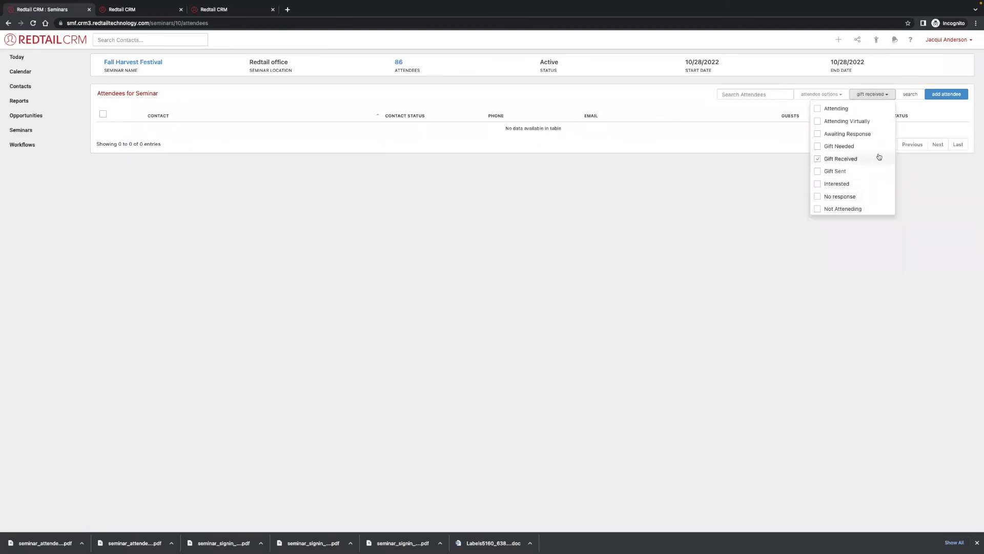
left_click(862, 171)
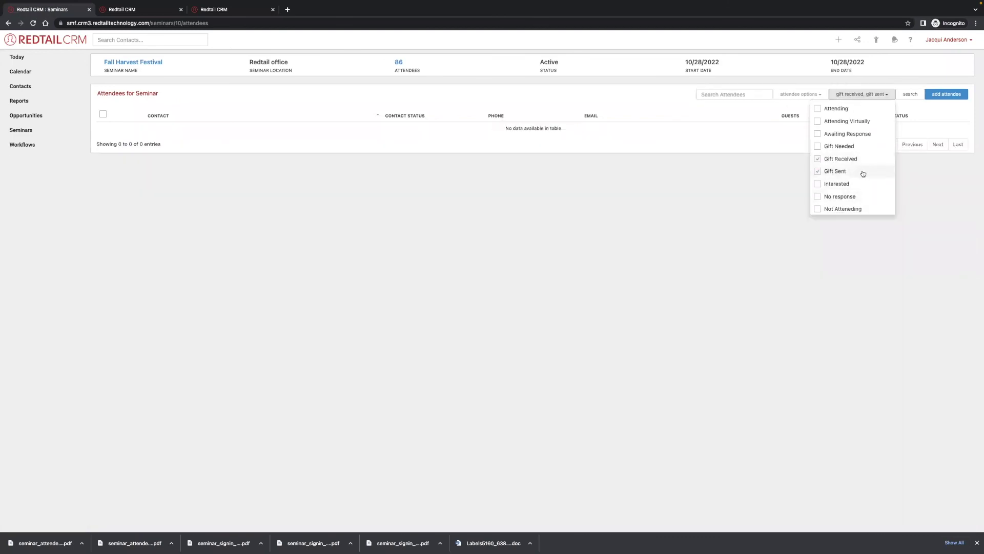
left_click(852, 148)
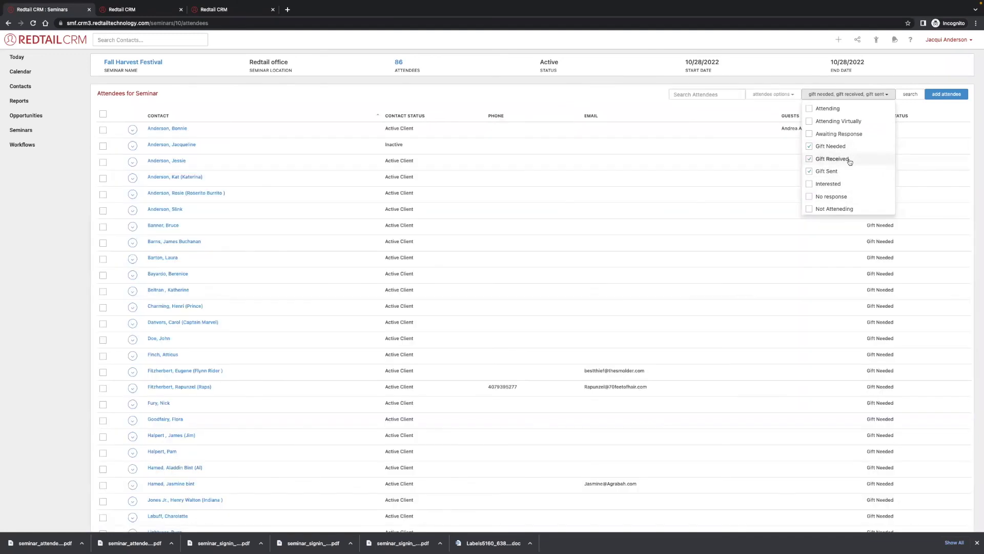
left_click(847, 173)
left_click(853, 159)
left_click(838, 199)
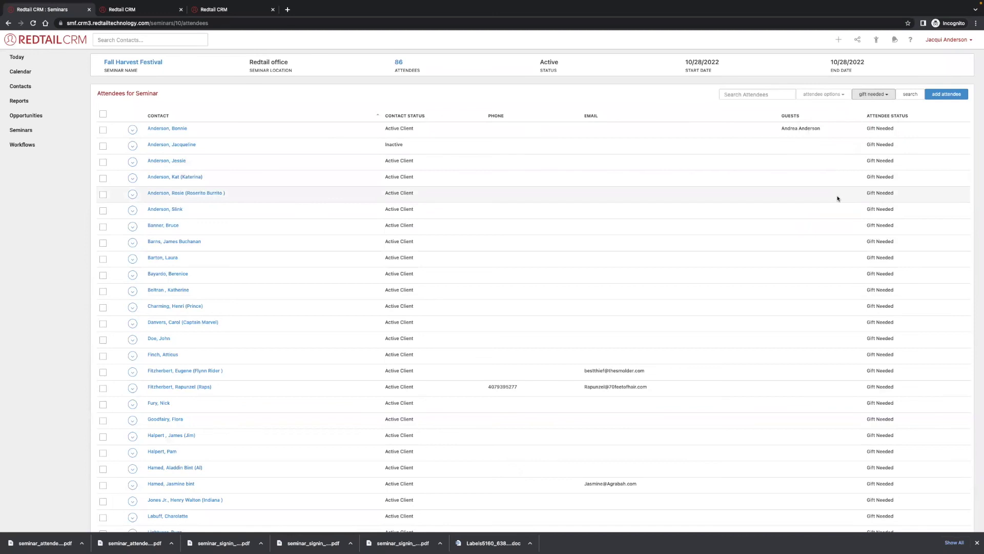
scroll(800, 190, "down", 1)
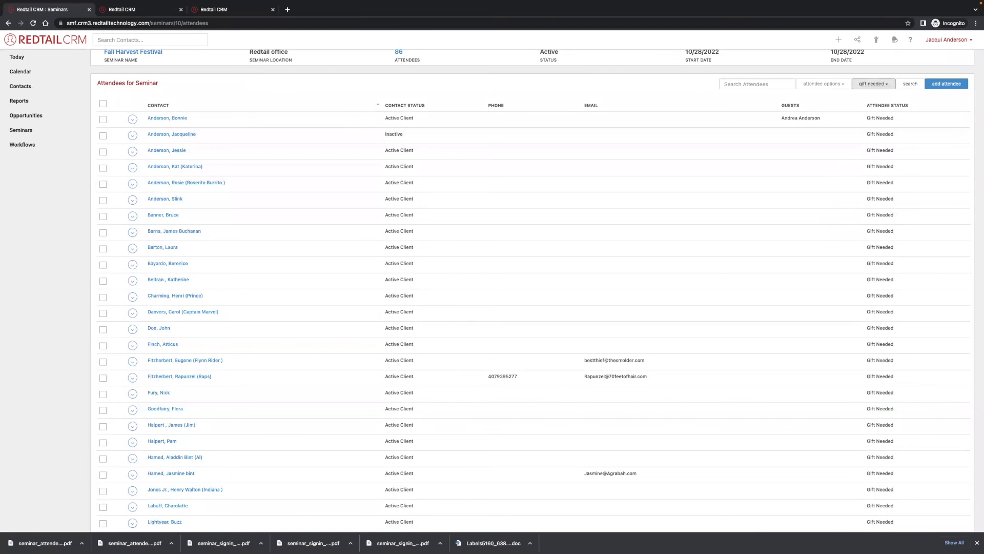
left_click(136, 52)
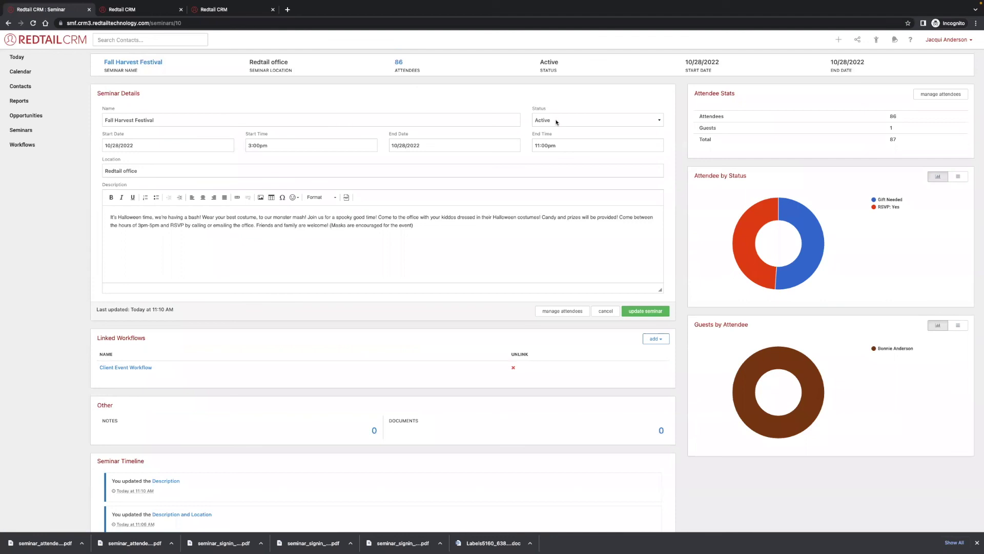
Save Fall Harvest Festival with status Prior and locate it in the prior seminars list.
left_click(556, 121)
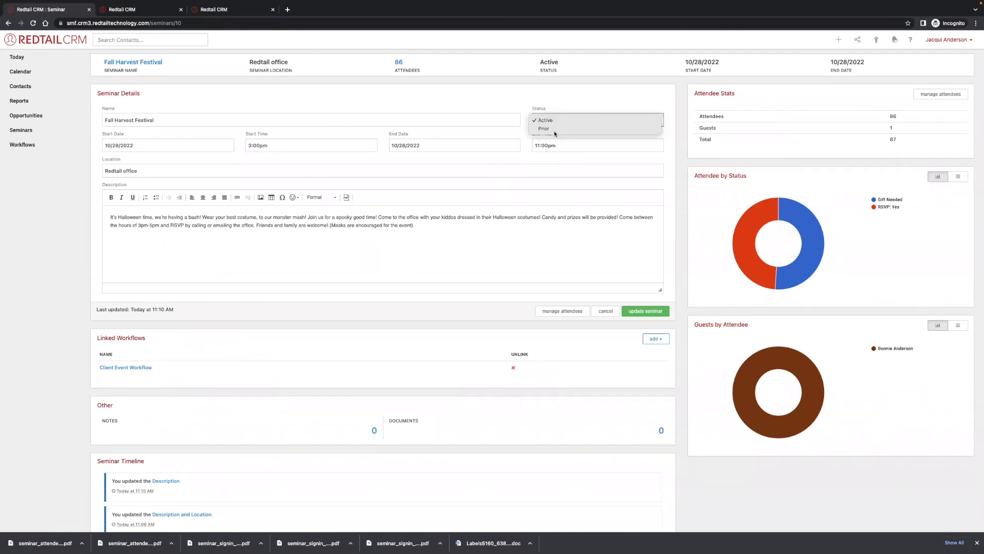
left_click(556, 130)
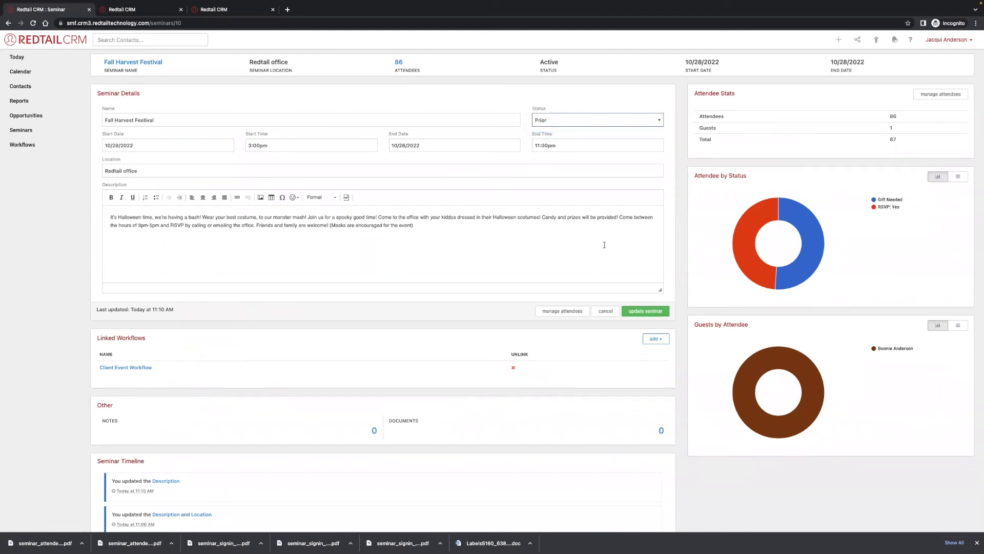
left_click(646, 312)
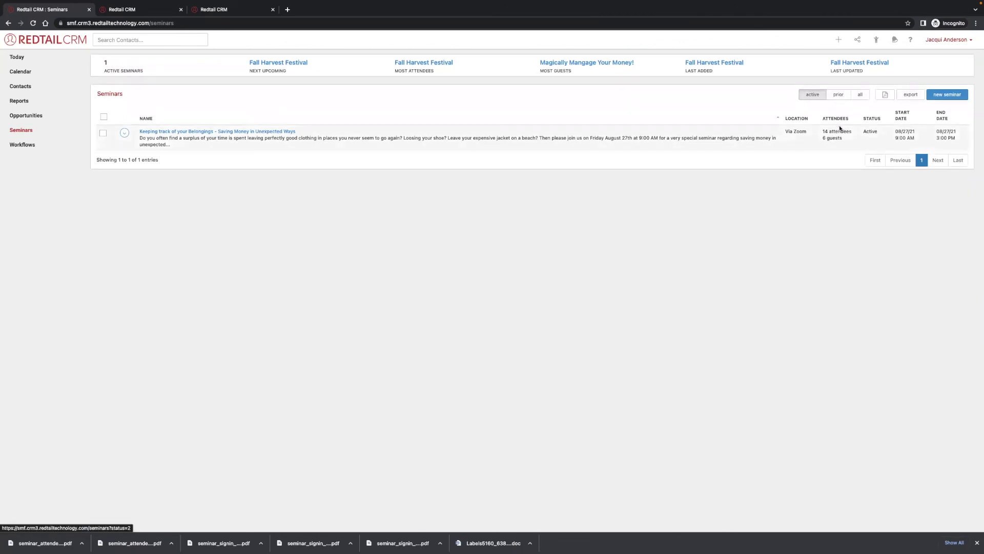
left_click(841, 98)
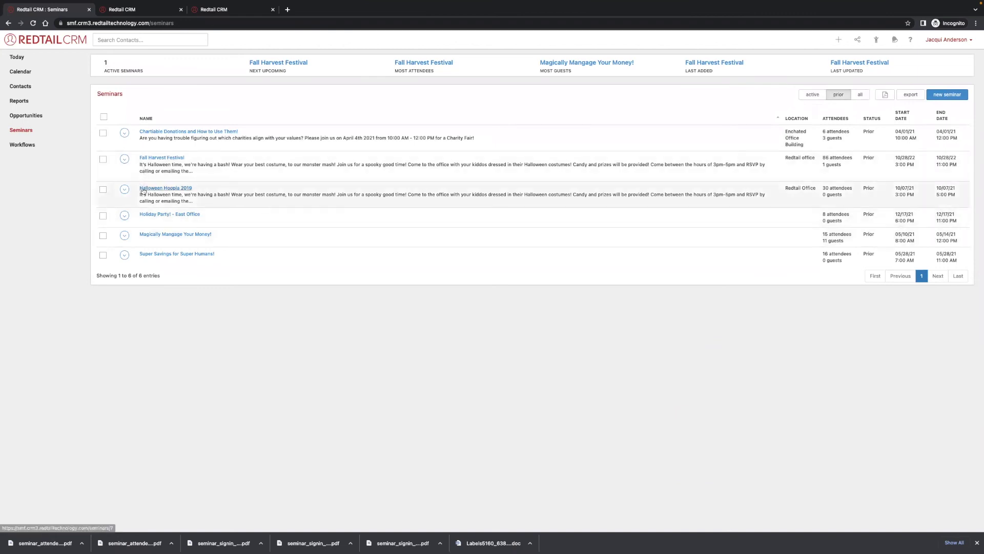
left_click(124, 160)
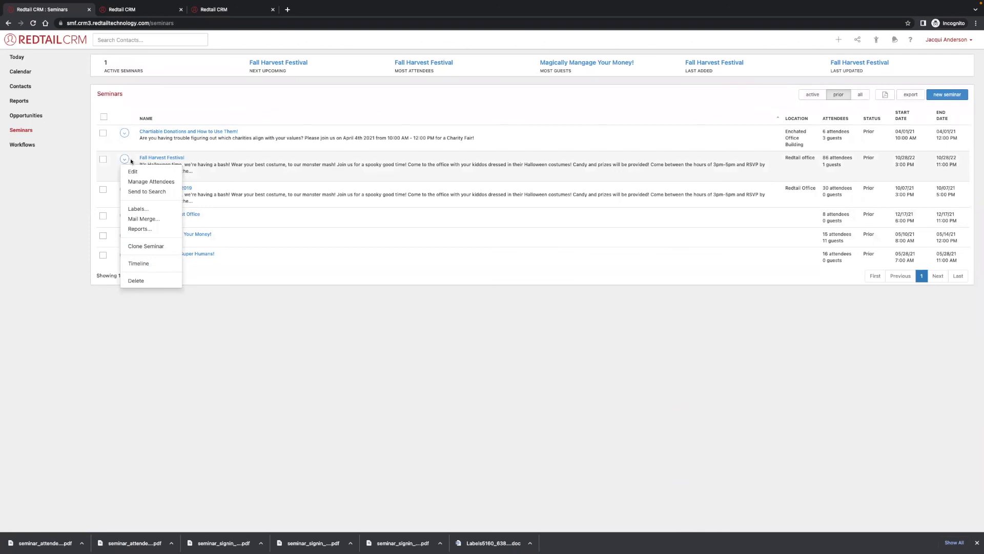
Clone the Fall Harvest Festival seminar, begin renaming it for 2023, then cancel back to Seminars.
left_click(147, 246)
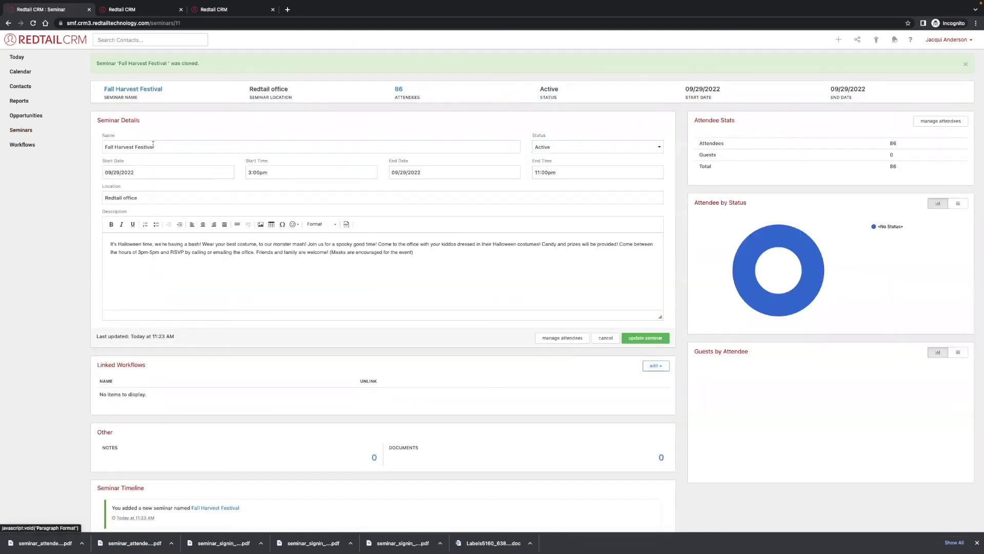
left_click(169, 147)
type("20")
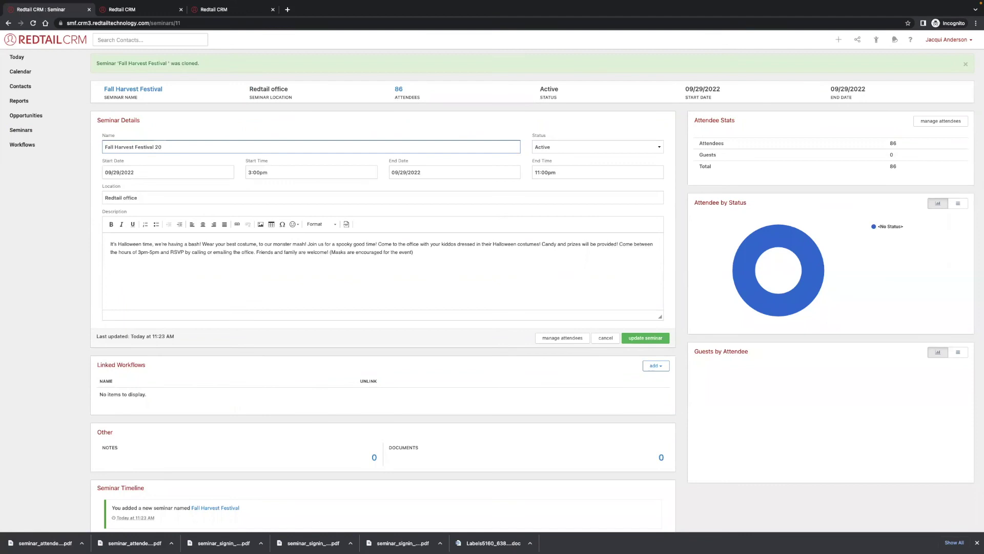
type("23")
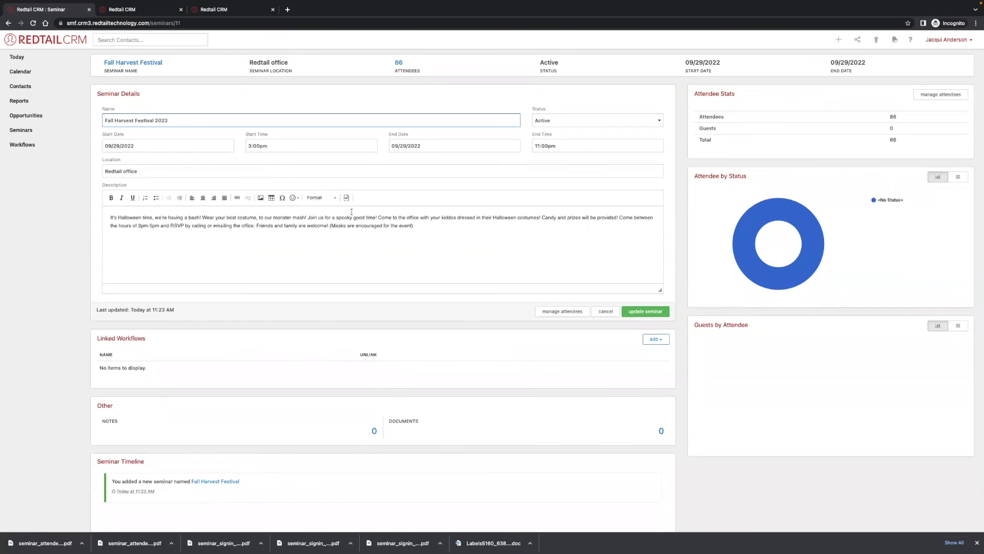
left_click(605, 311)
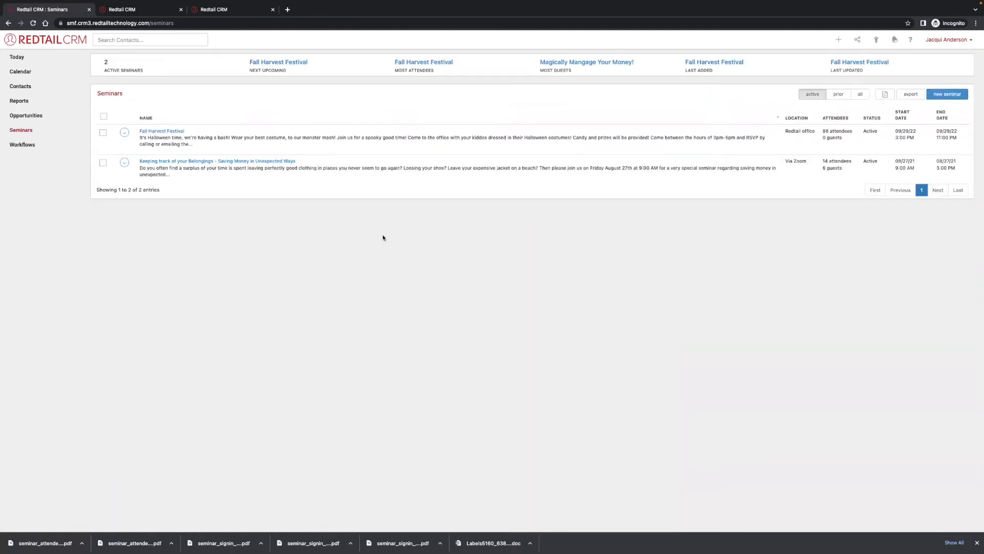
Select the cloned Fall Harvest Festival seminar, review its timeline, then send it to search.
left_click(127, 135)
left_click(124, 144)
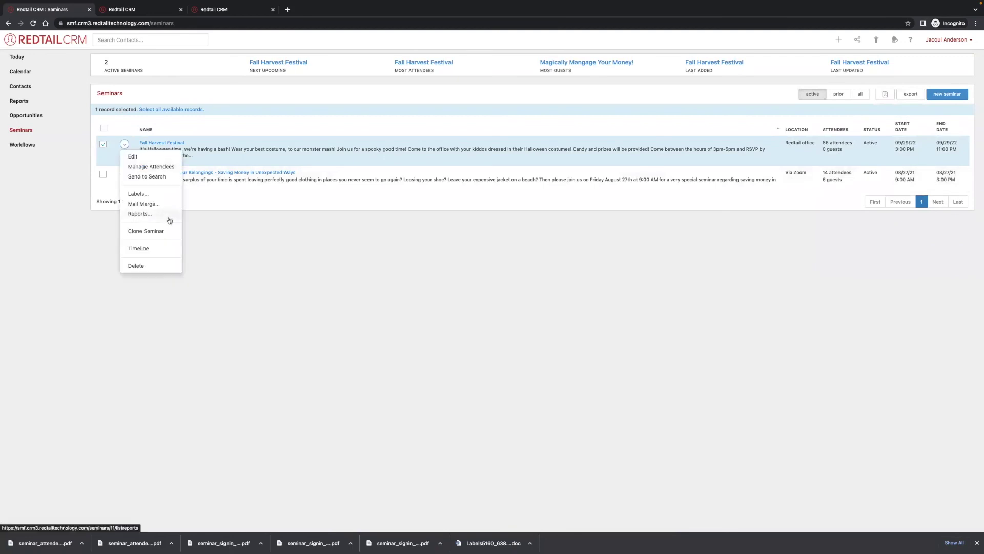
left_click(163, 248)
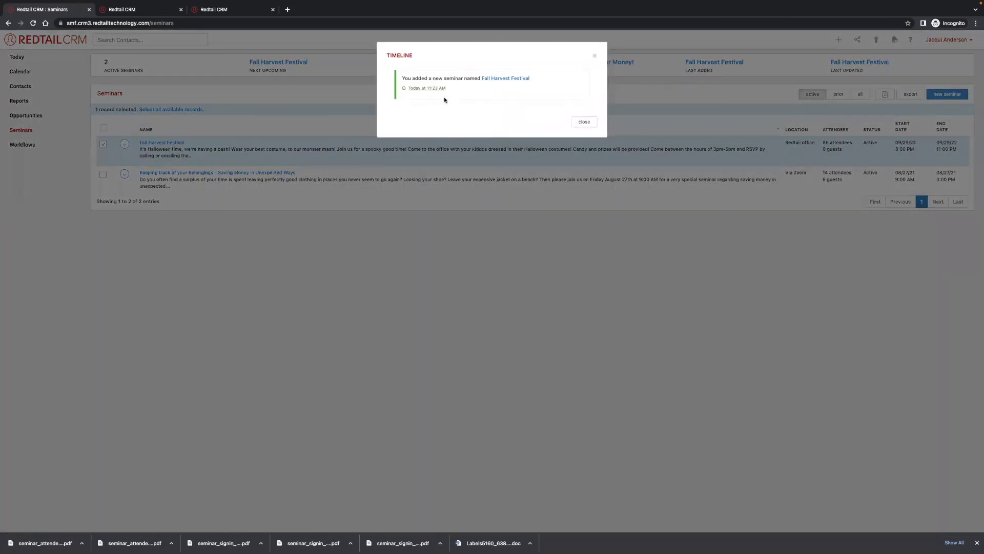
left_click(584, 122)
left_click(124, 144)
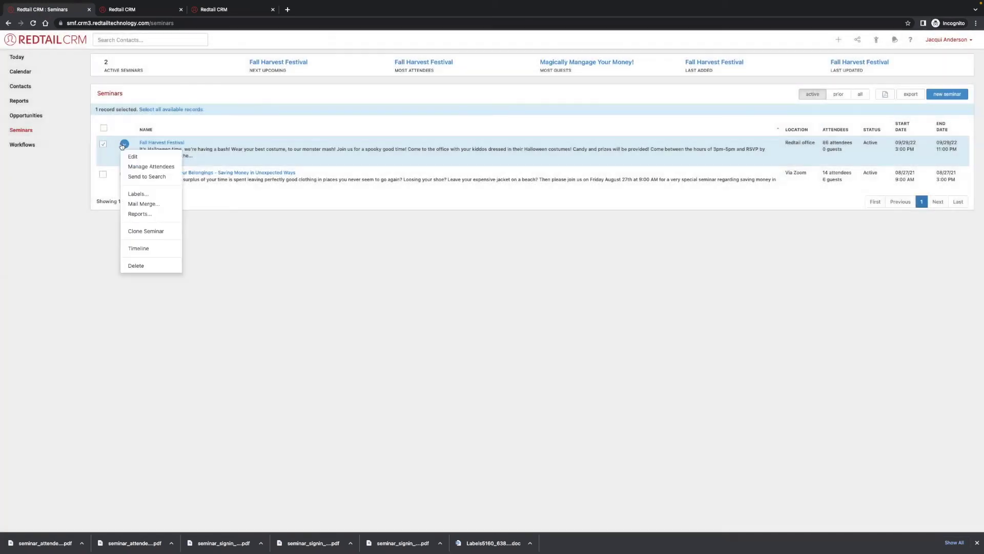
left_click(148, 177)
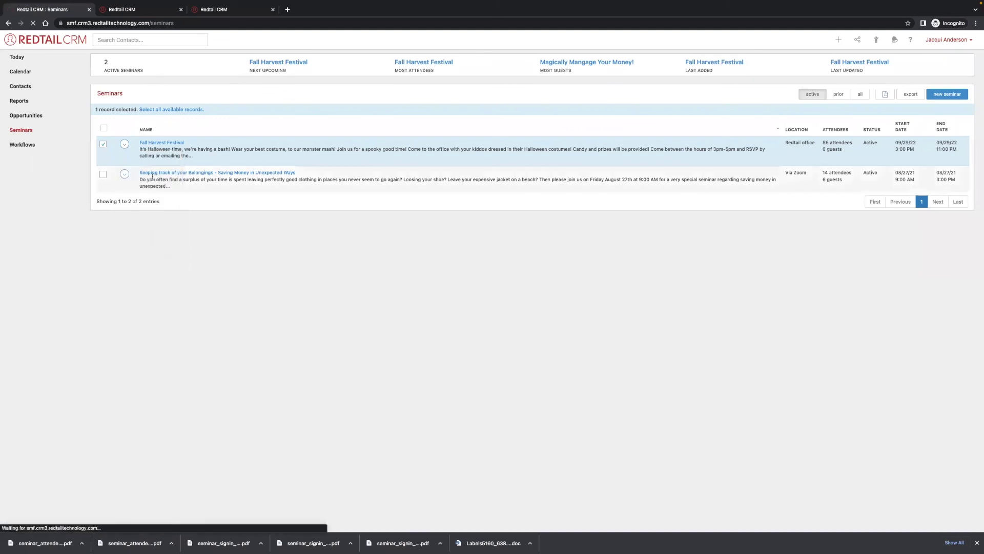